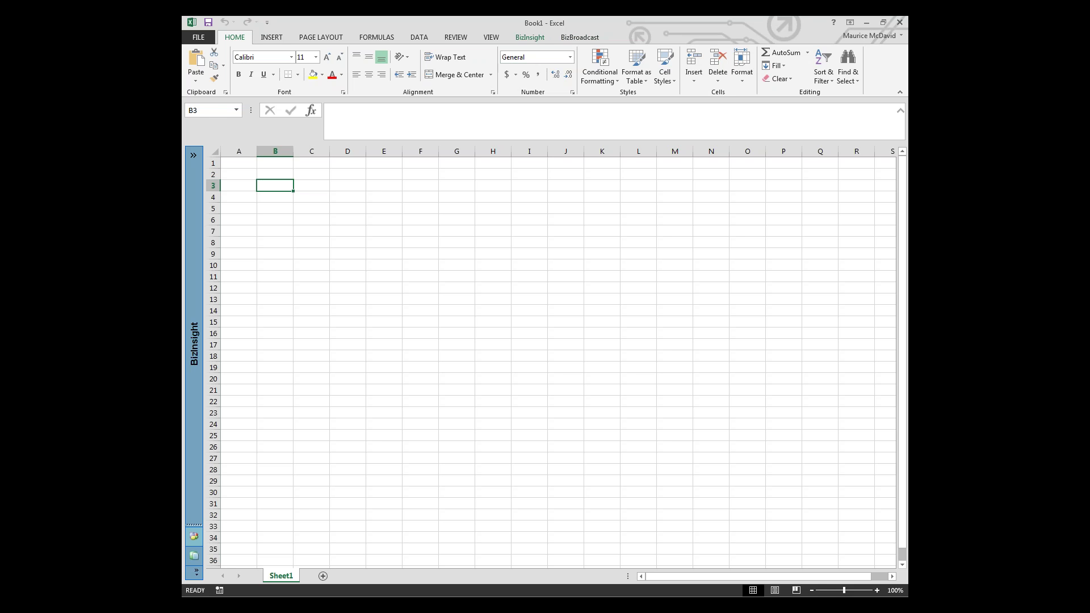
Browse the BizInsight content tree through Sage and Sage GL to examine the available Training Templates.
click(193, 155)
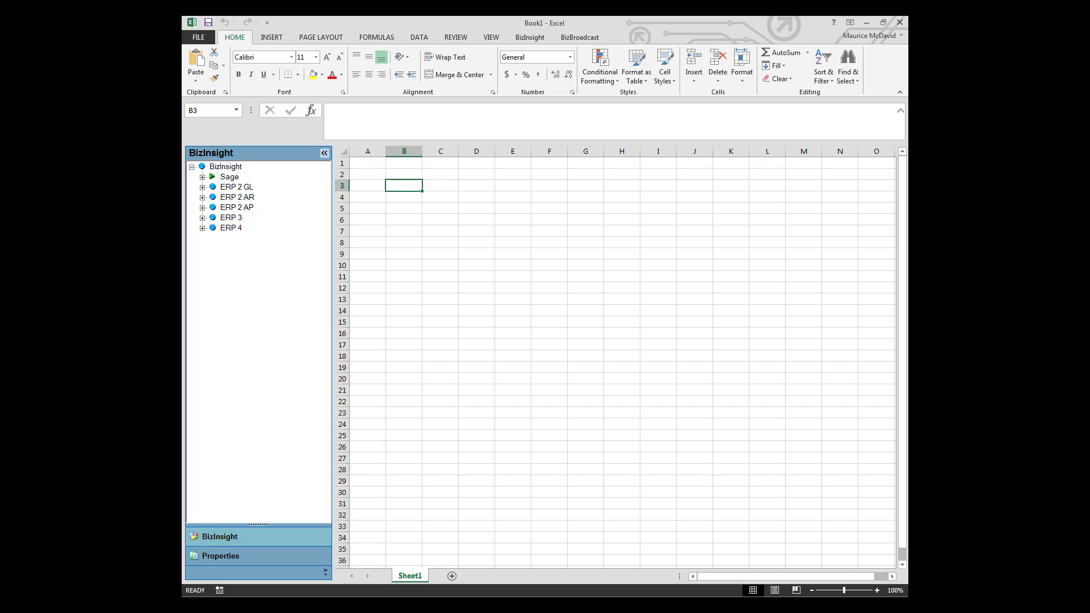
click(325, 153)
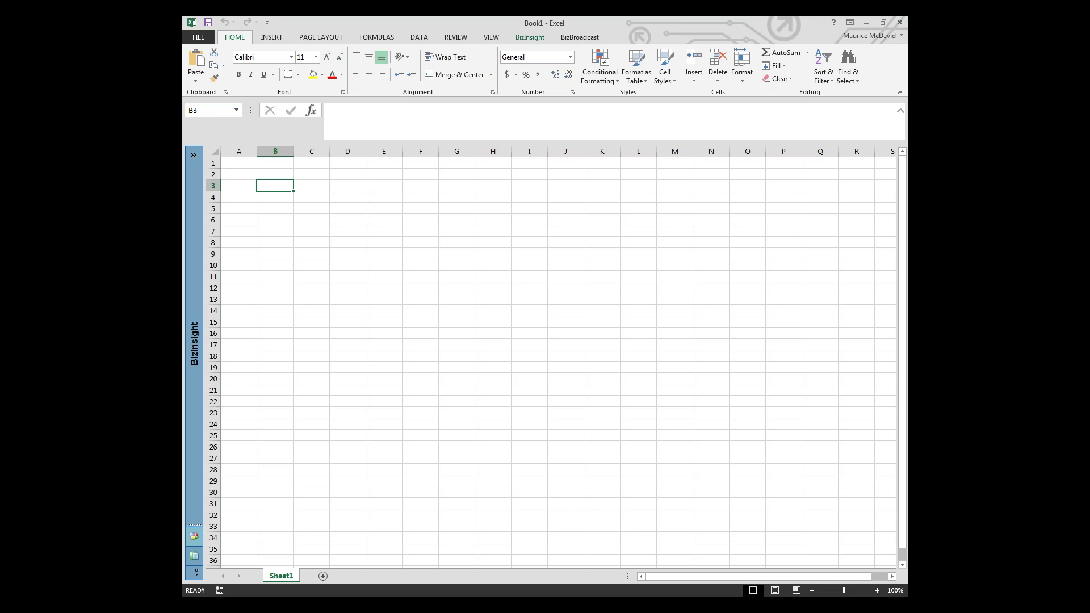
click(529, 37)
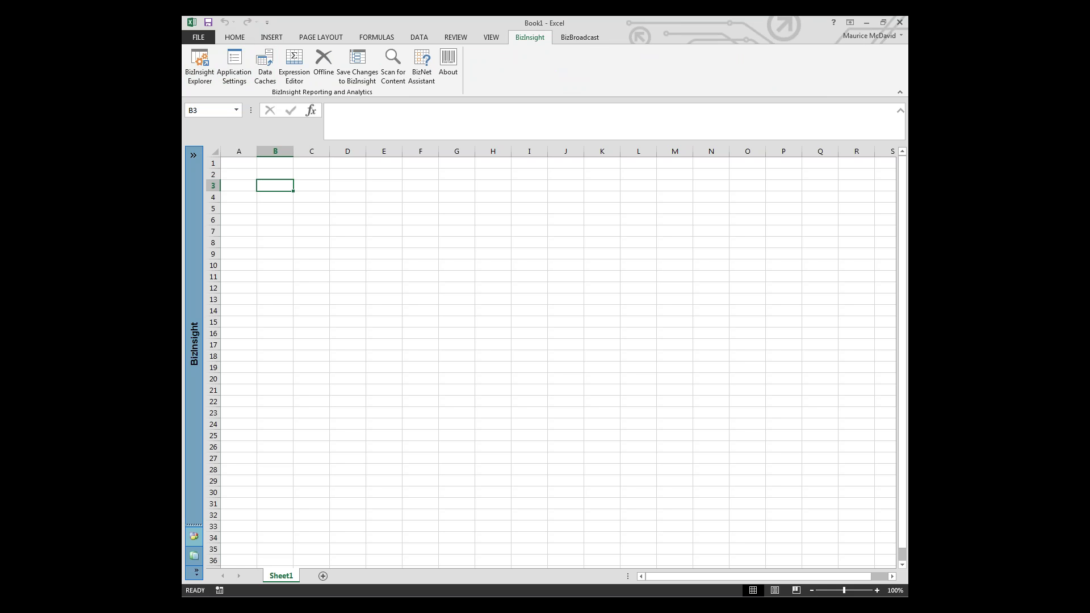
click(193, 155)
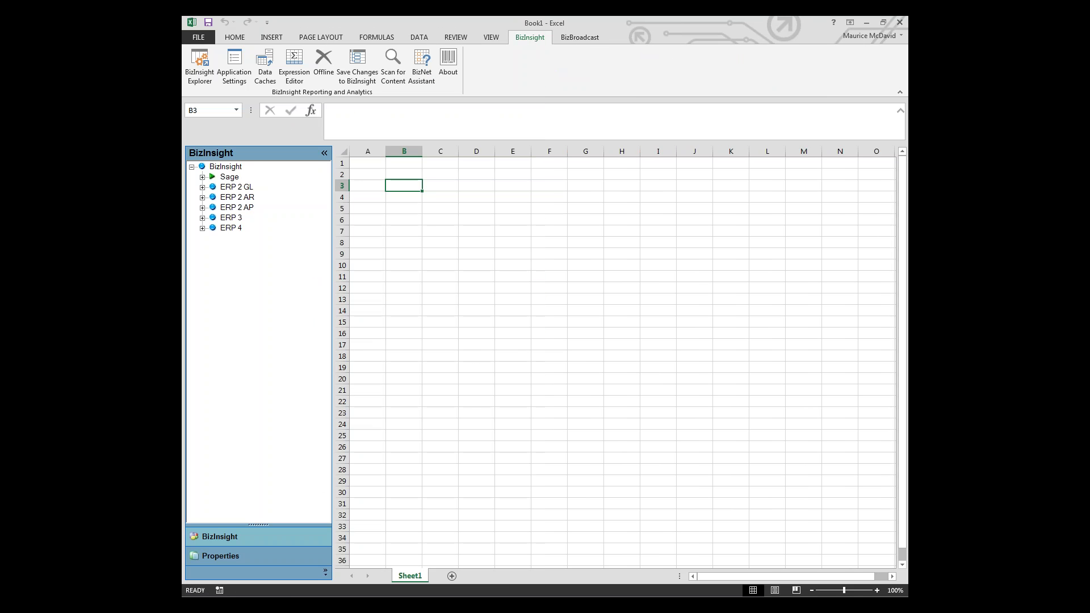
double_click(229, 177)
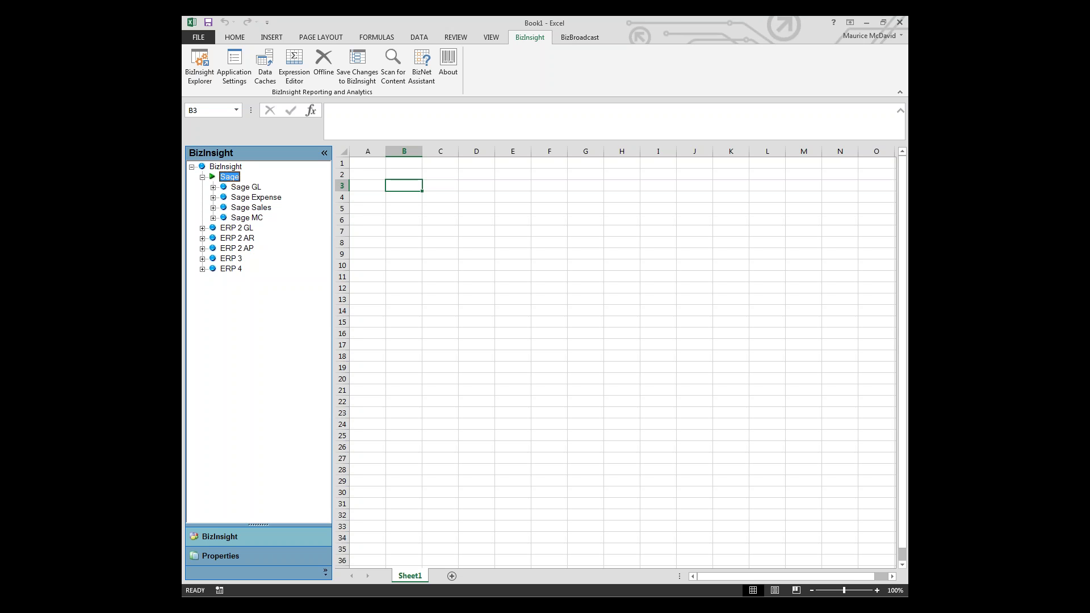
double_click(246, 187)
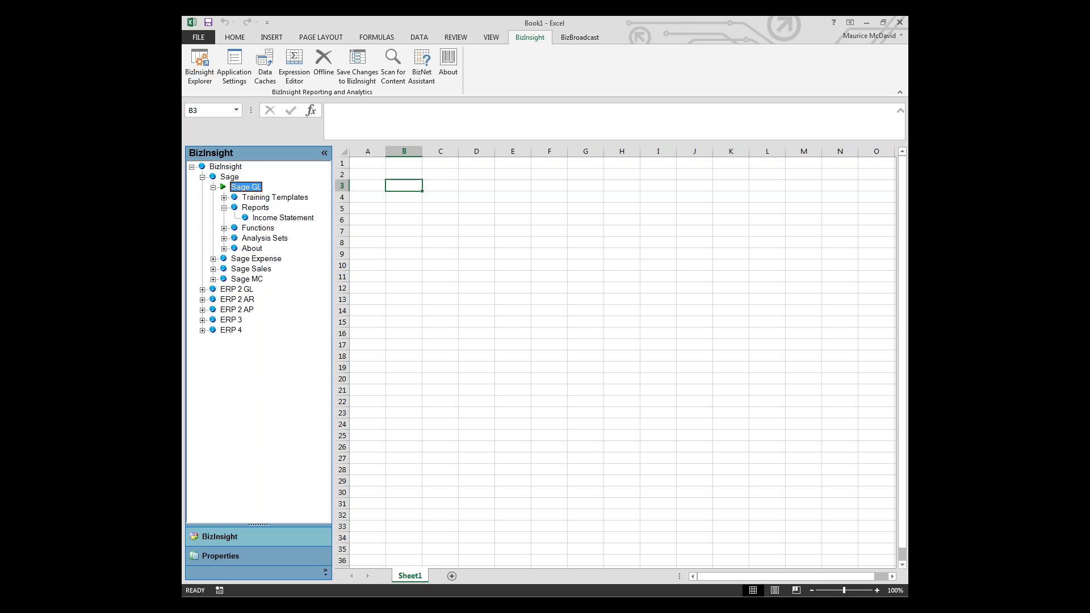
double_click(275, 197)
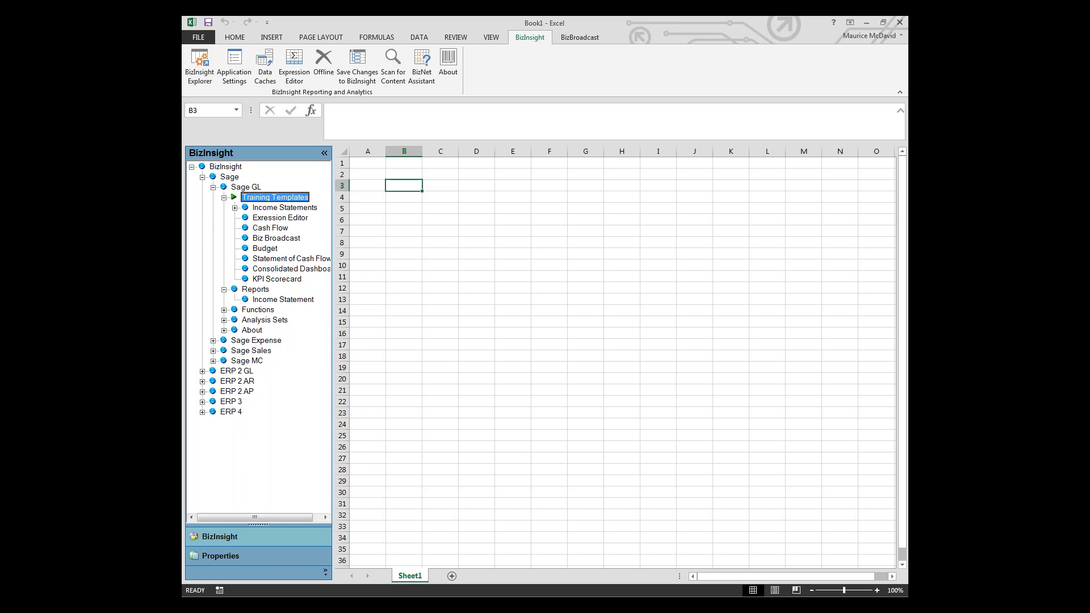
Collapse the Training Templates branch and load the Income Statement from Sage GL's Reports onto the blank worksheet.
click(214, 187)
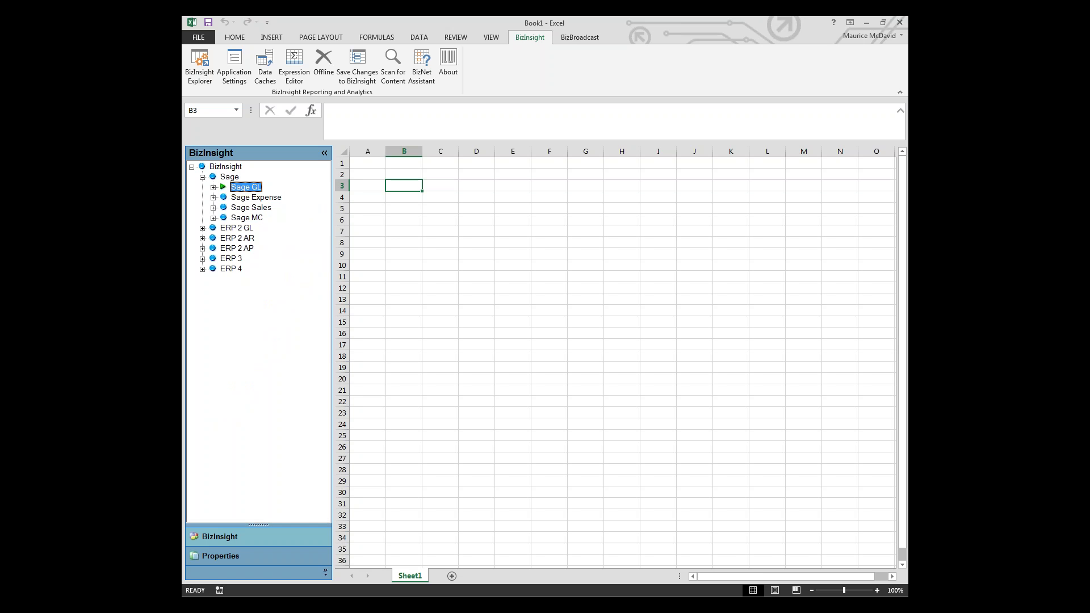
click(214, 187)
click(224, 197)
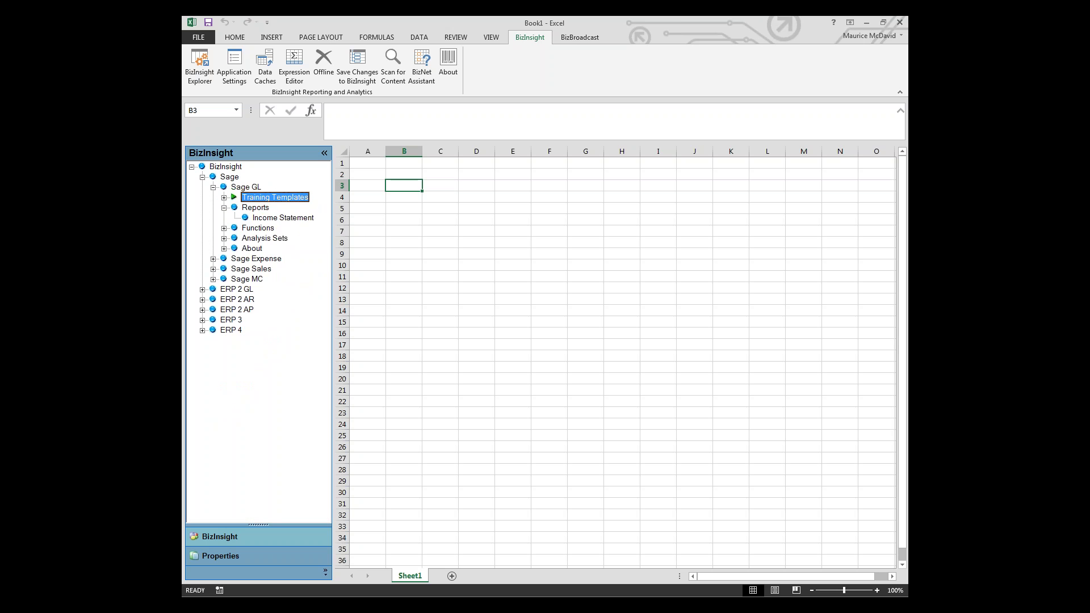
drag(282, 218, 404, 197)
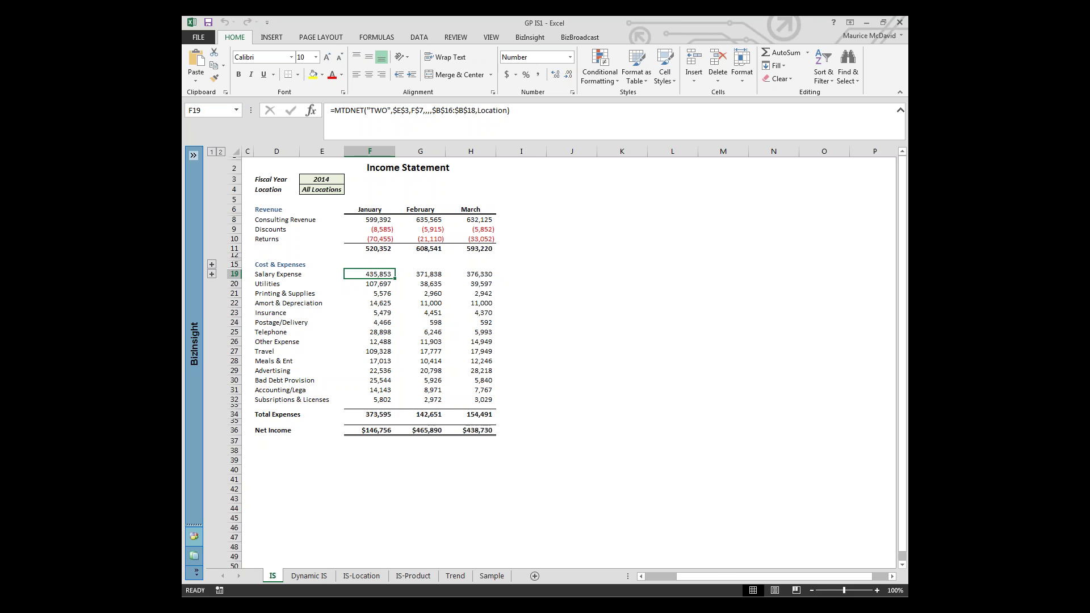
Expand Sage in the BizInsight content tree and set the income statement's Fiscal Year to 2015.
click(194, 155)
double_click(229, 177)
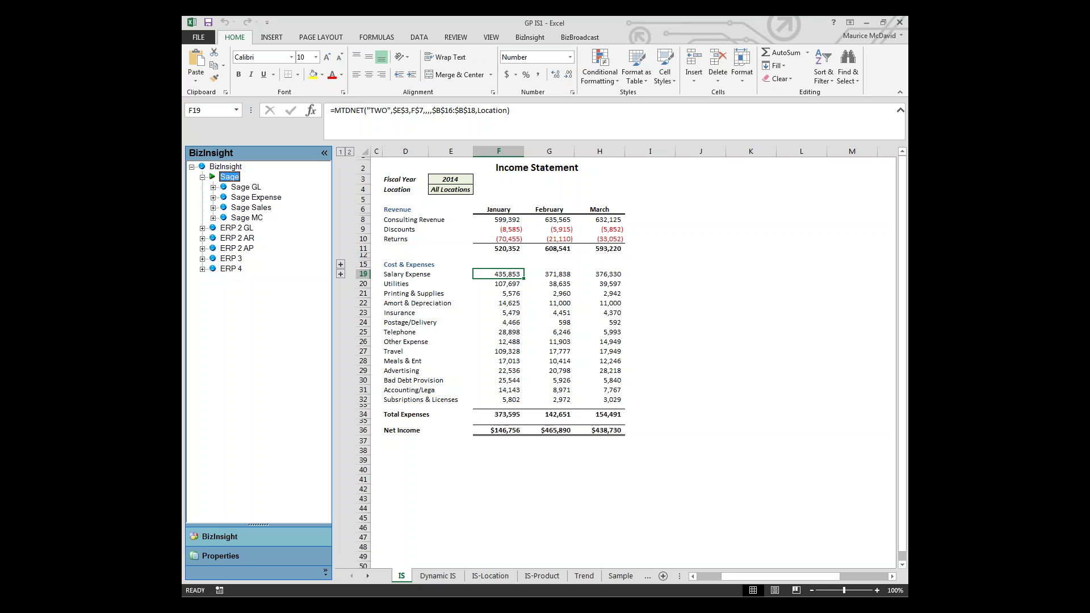
click(450, 179)
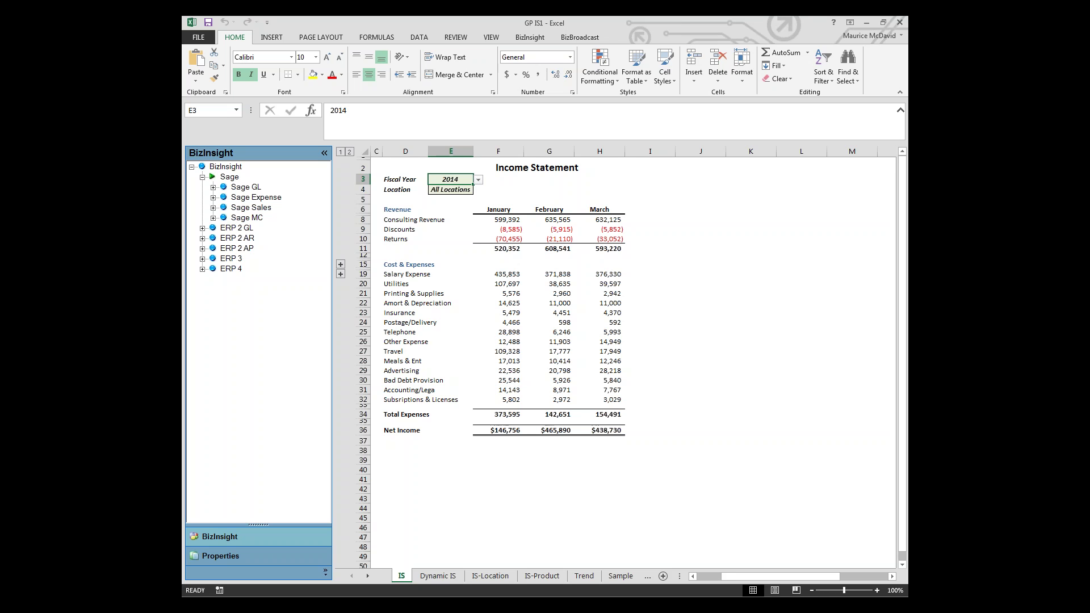
click(479, 180)
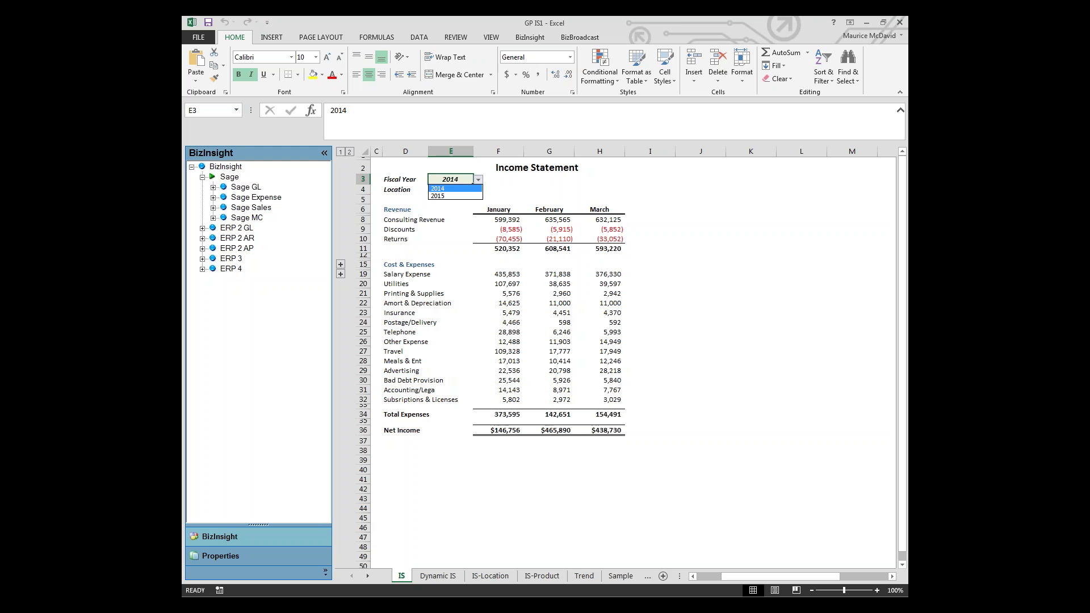
key(Down)
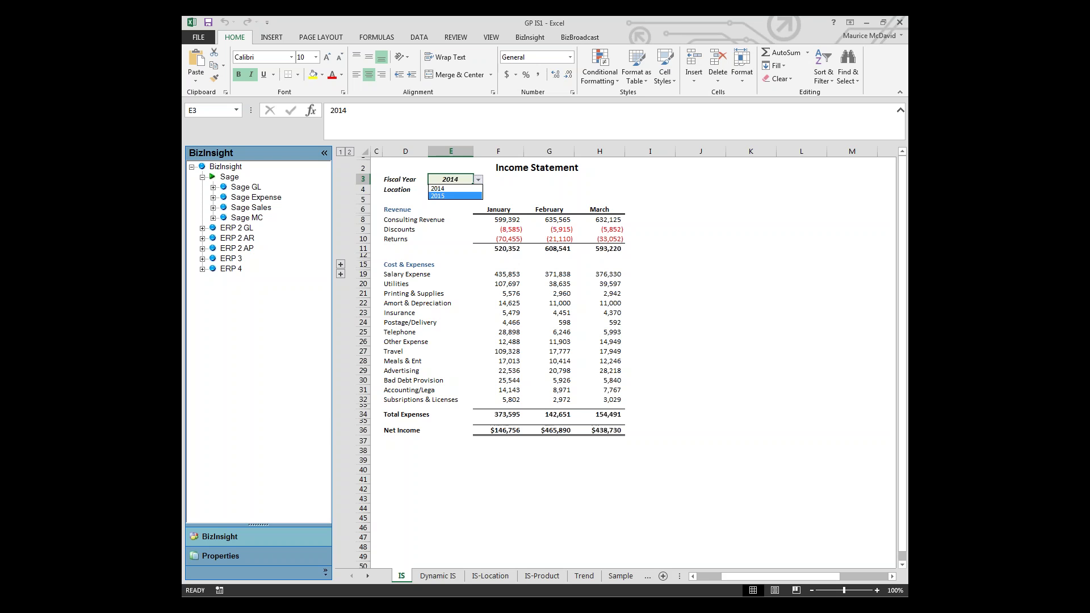
key(Return)
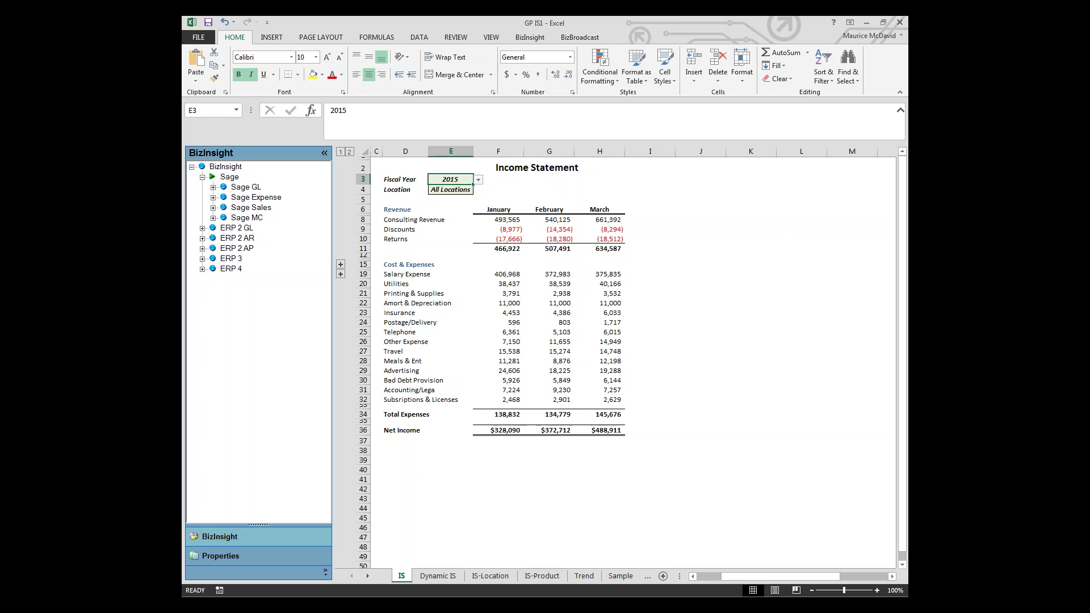
Set the income statement's Location to Dallas.
click(450, 189)
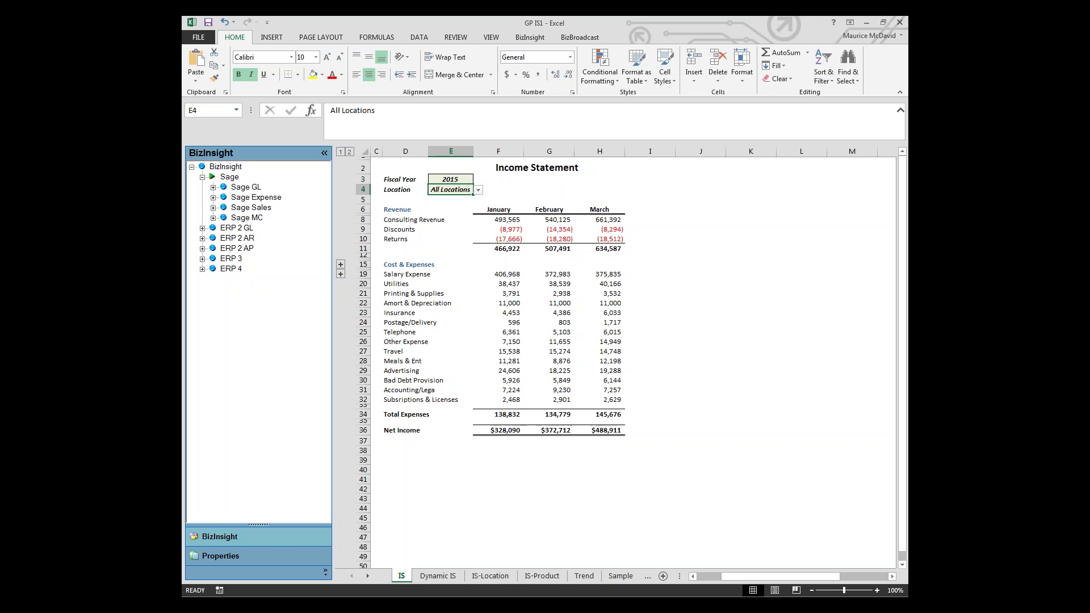
key(alt+Down)
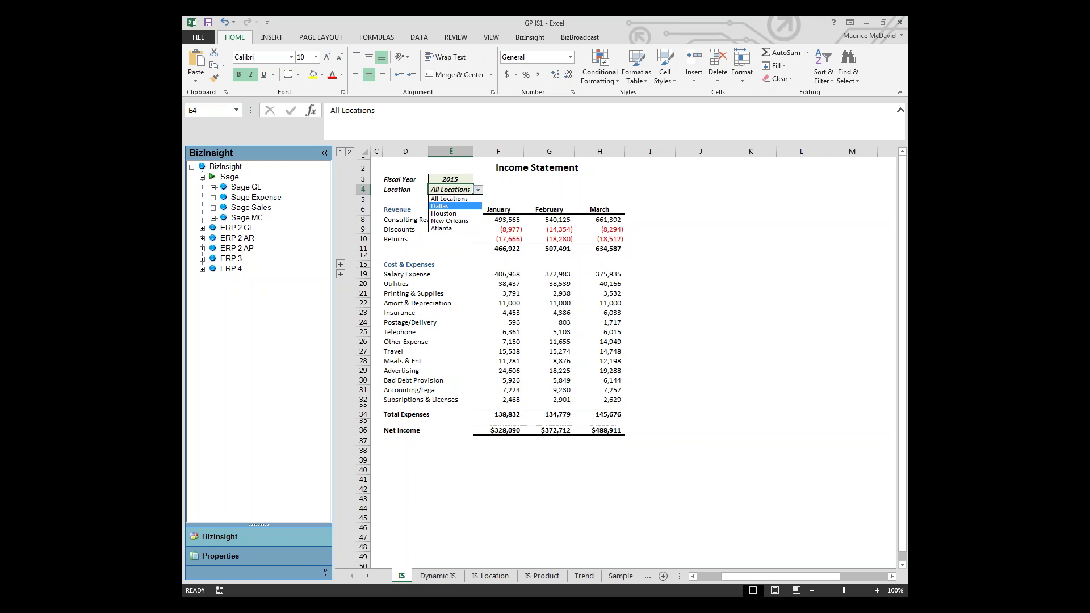
key(Return)
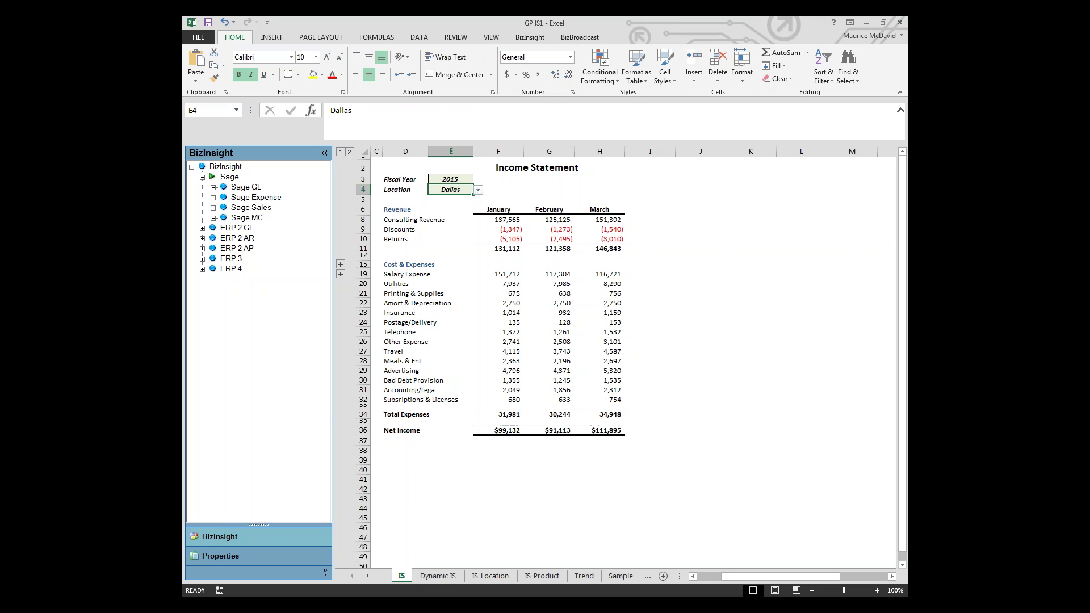
Drill down on the January revenue total in F11 with GL Trans Detail List and look across the resulting columns.
right_click(508, 250)
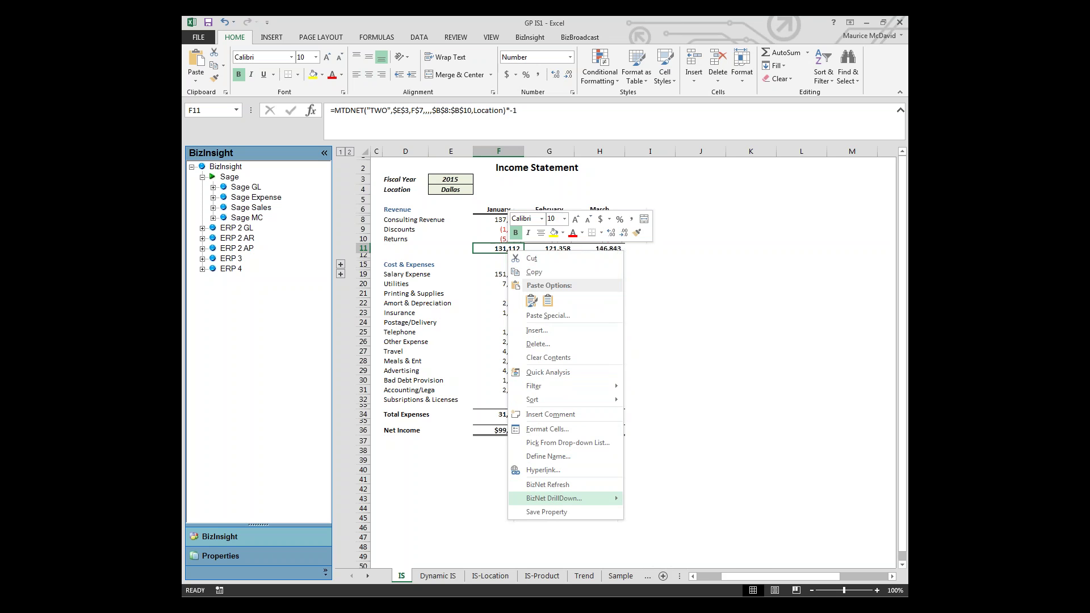
mouse_move(554, 497)
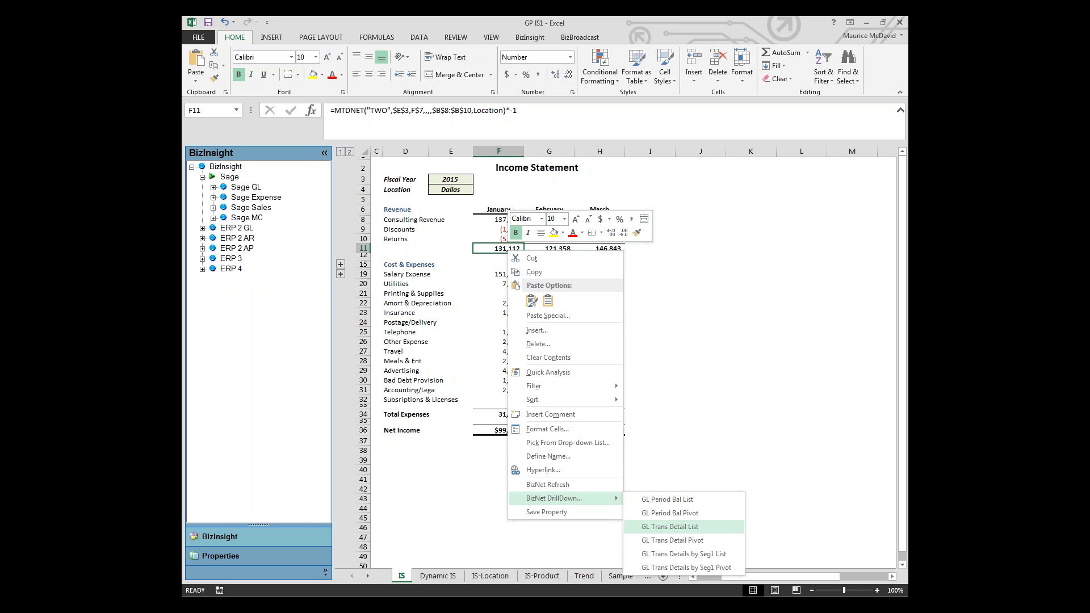
click(670, 526)
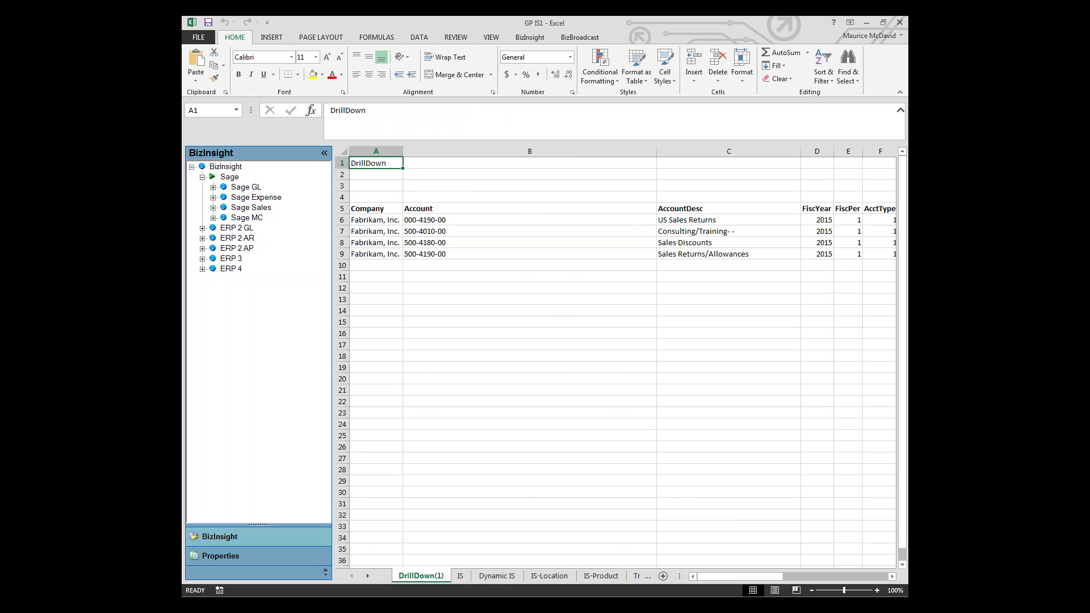
mouse_move(740, 576)
mouse_down()
mouse_move(830, 576)
mouse_move(740, 576)
mouse_up()
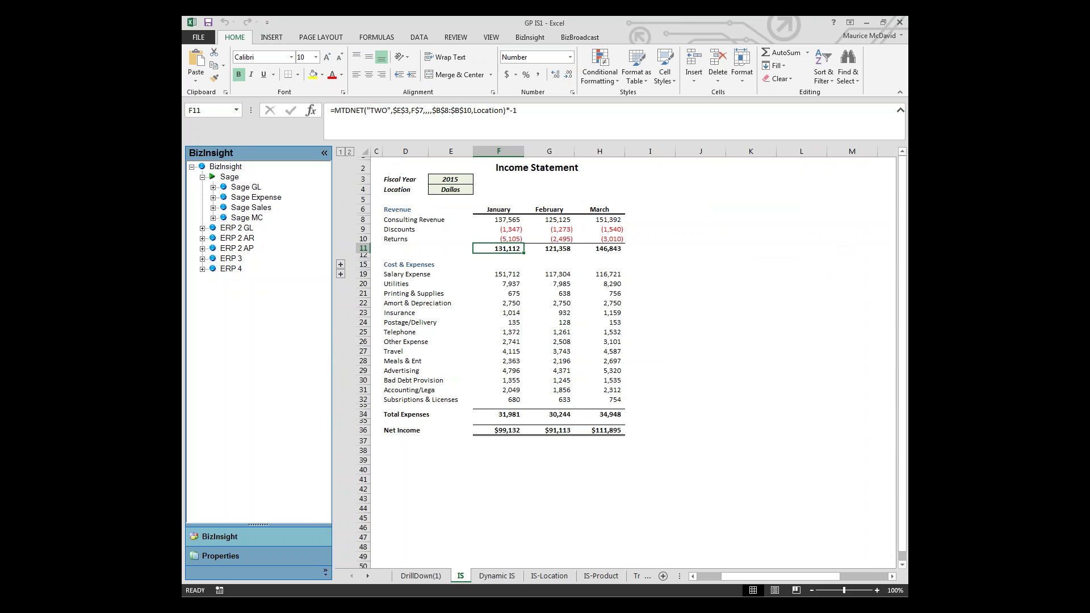
Drill down on the IS sheet's January revenue total in F11 with GL Trans Detail Pivot.
right_click(509, 249)
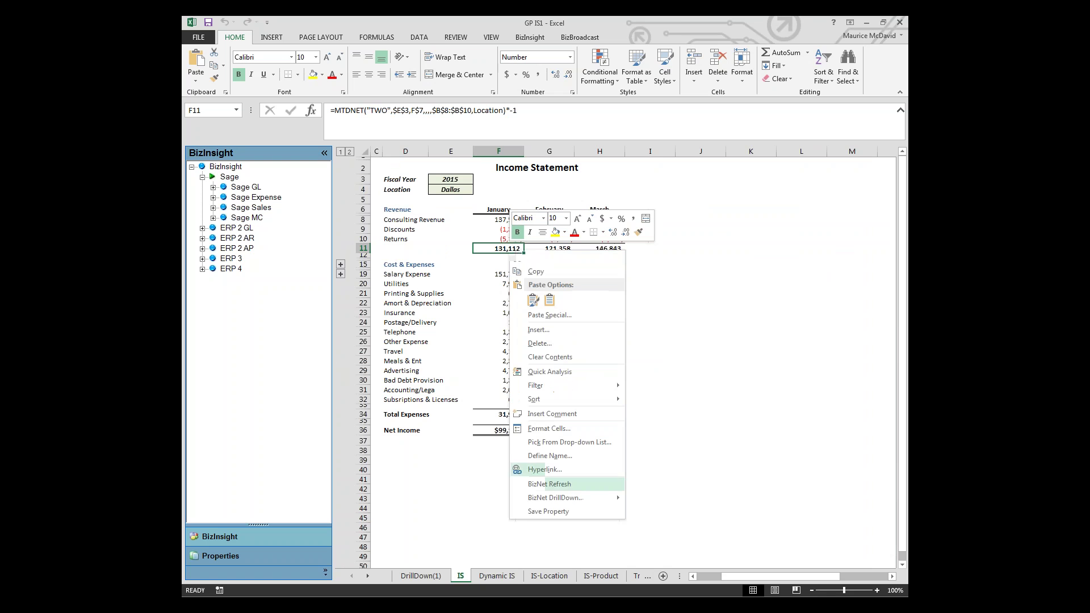
mouse_move(556, 497)
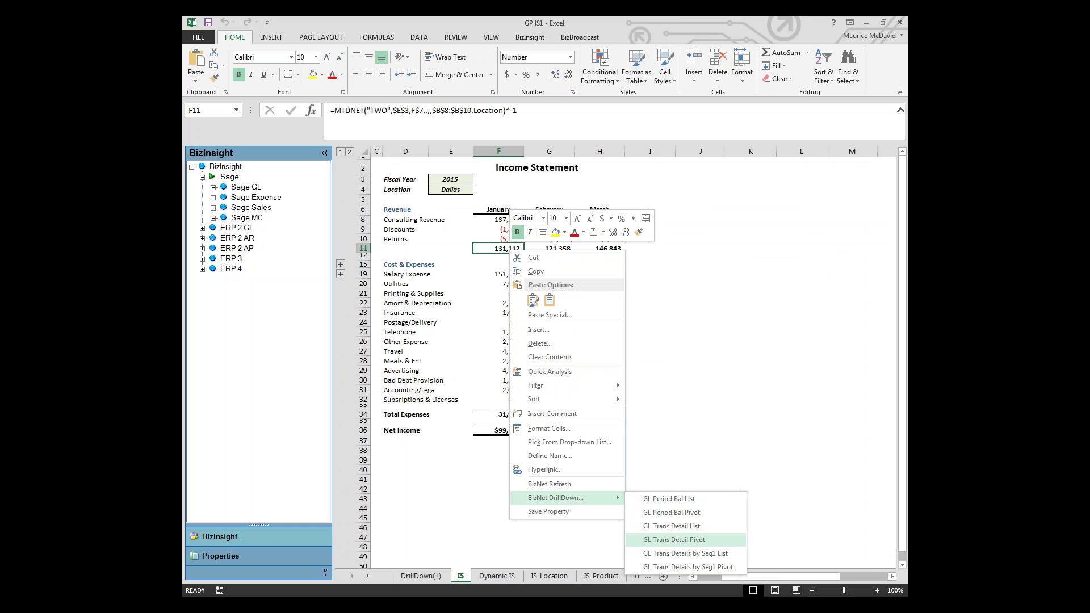
click(674, 539)
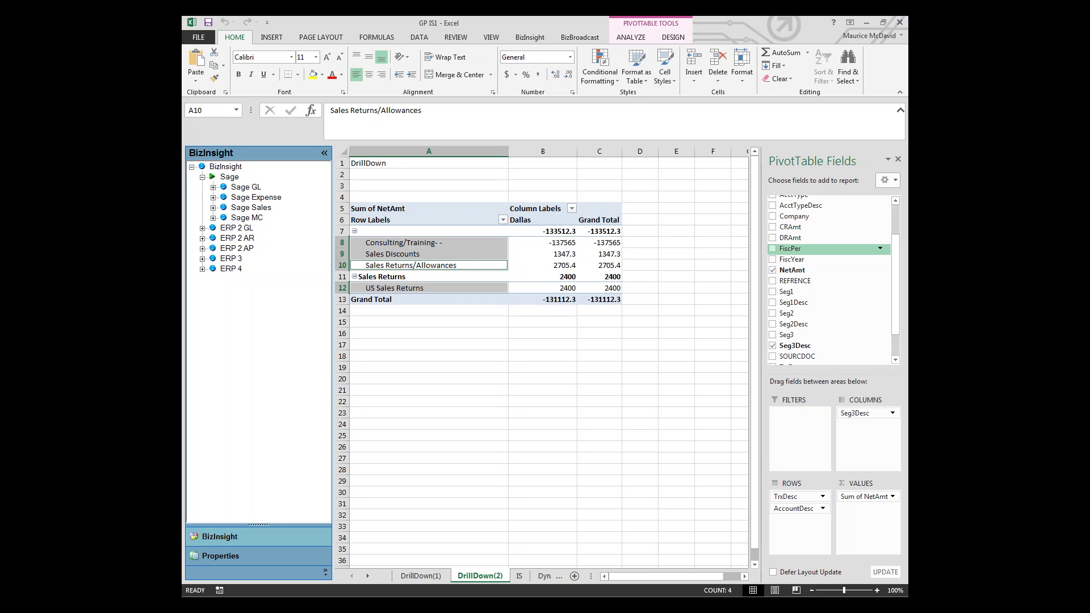
Add the FiscPer, Seg2Desc and SOURCDOC fields to the drill-down pivot table.
click(773, 249)
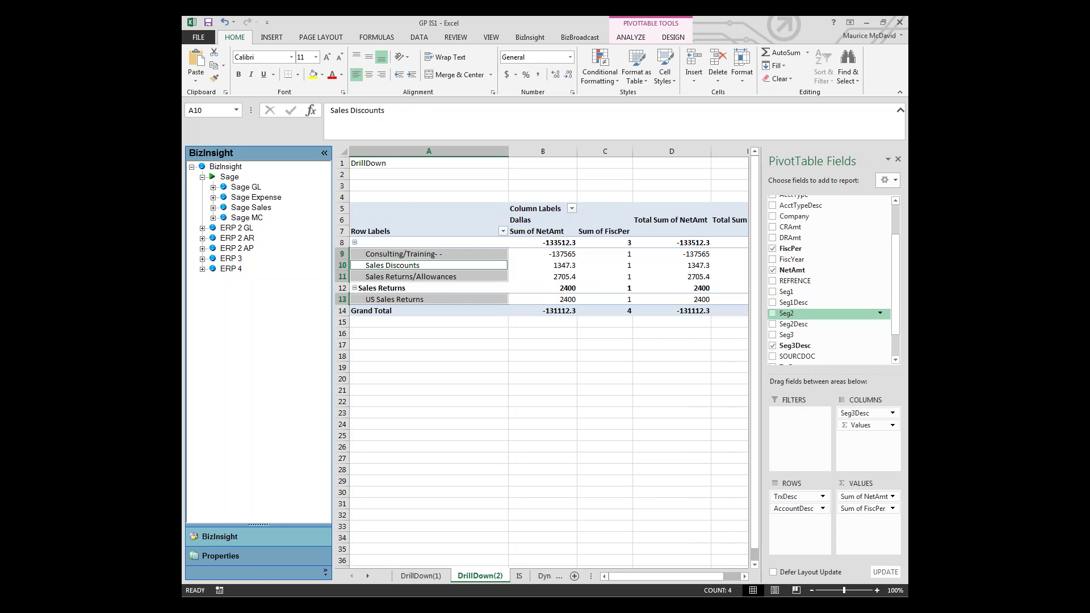
click(773, 324)
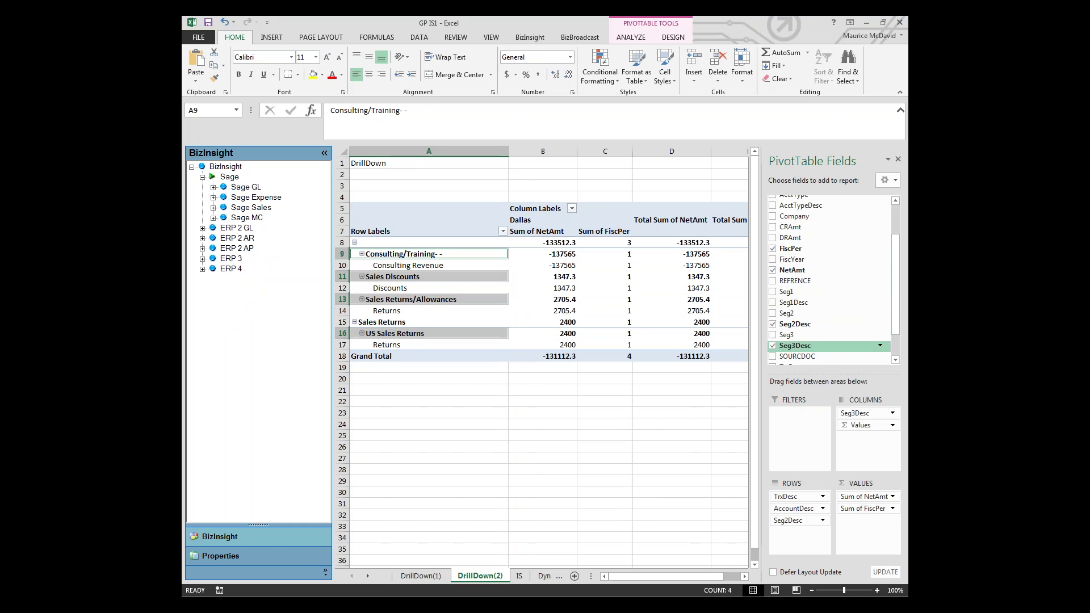
scroll(829, 278, down, 1)
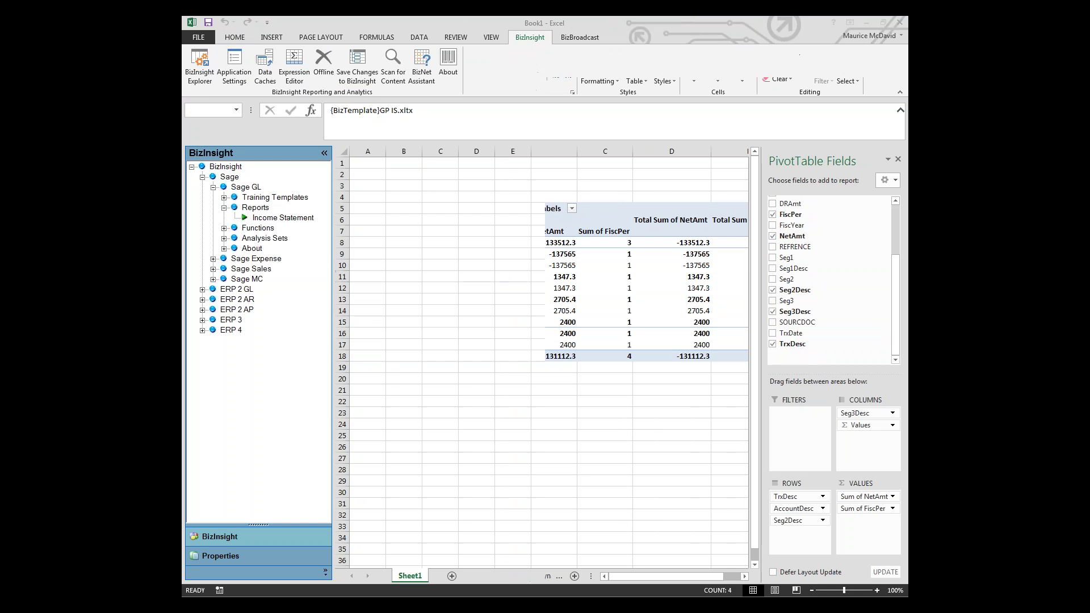
click(772, 322)
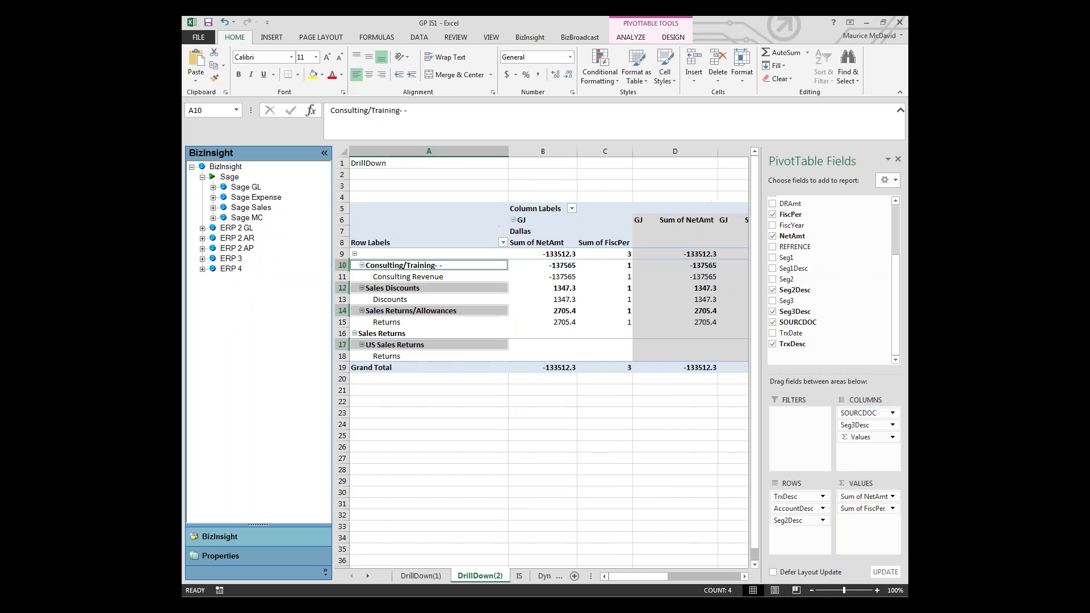
View the options available for the Discounts row's FiscPer value, including saving the pivot layout.
mouse_move(613, 322)
right_click(600, 301)
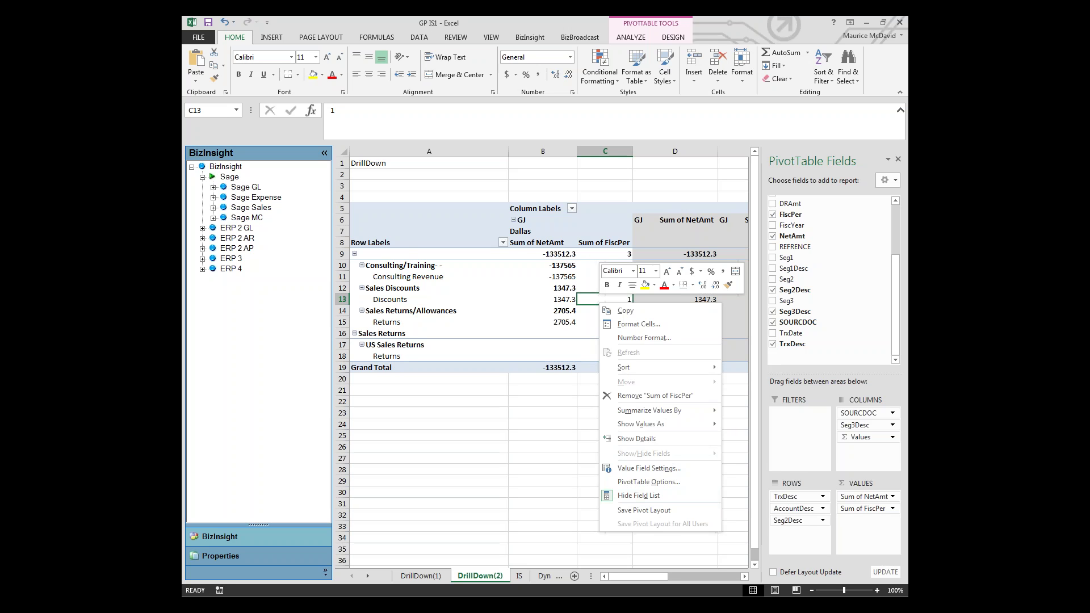
key(Escape)
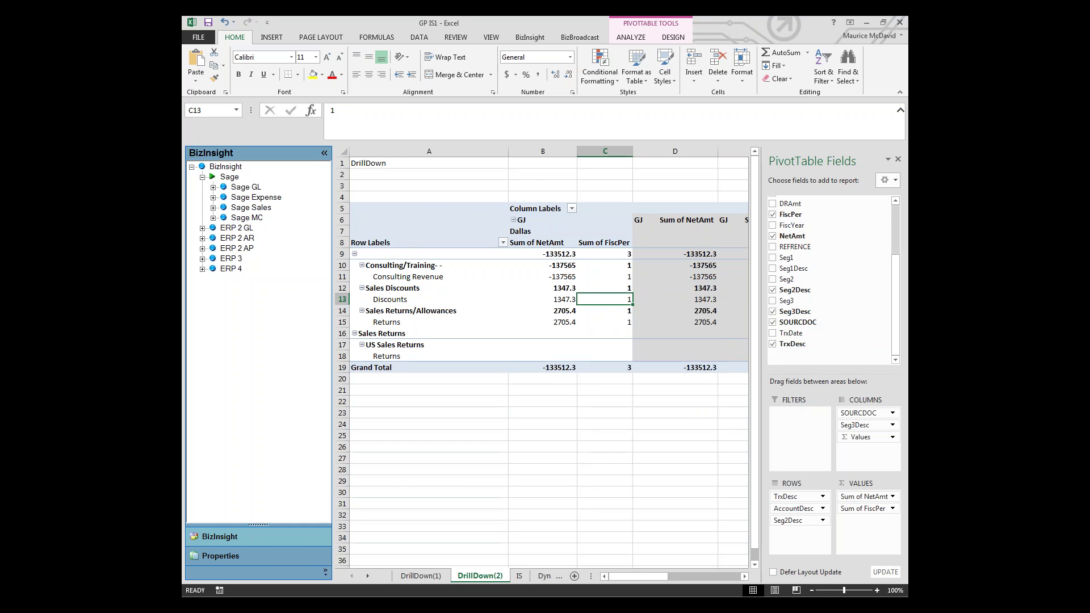
Revisit the transaction list on DrillDown(1), and set the Location on the IS sheet to New Orleans.
key(ctrl+Page_Up)
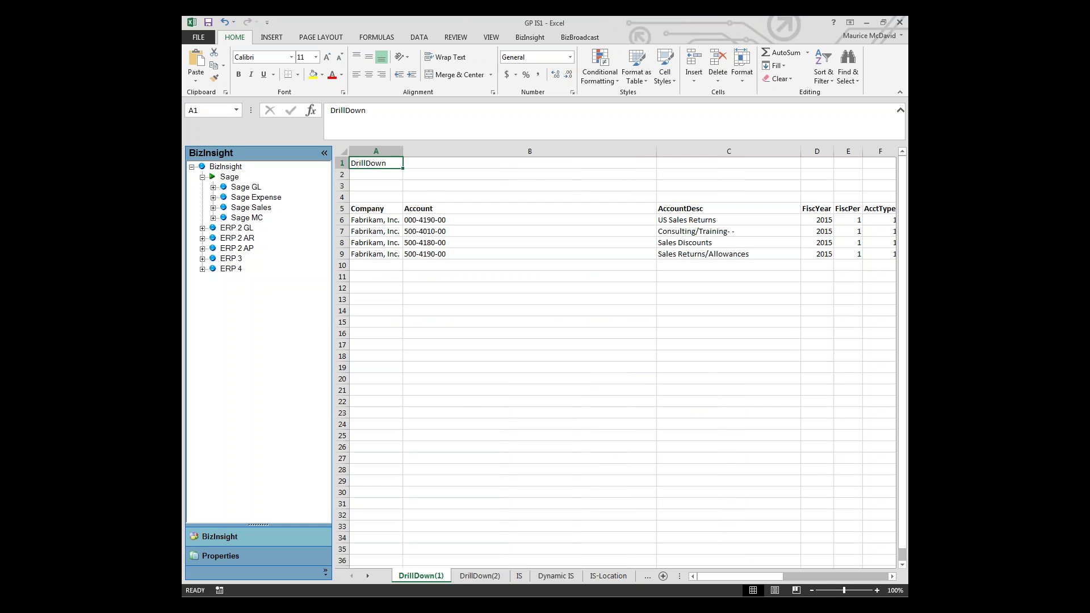
key(ctrl+Page_Down)
key(ctrl+Page_Down)
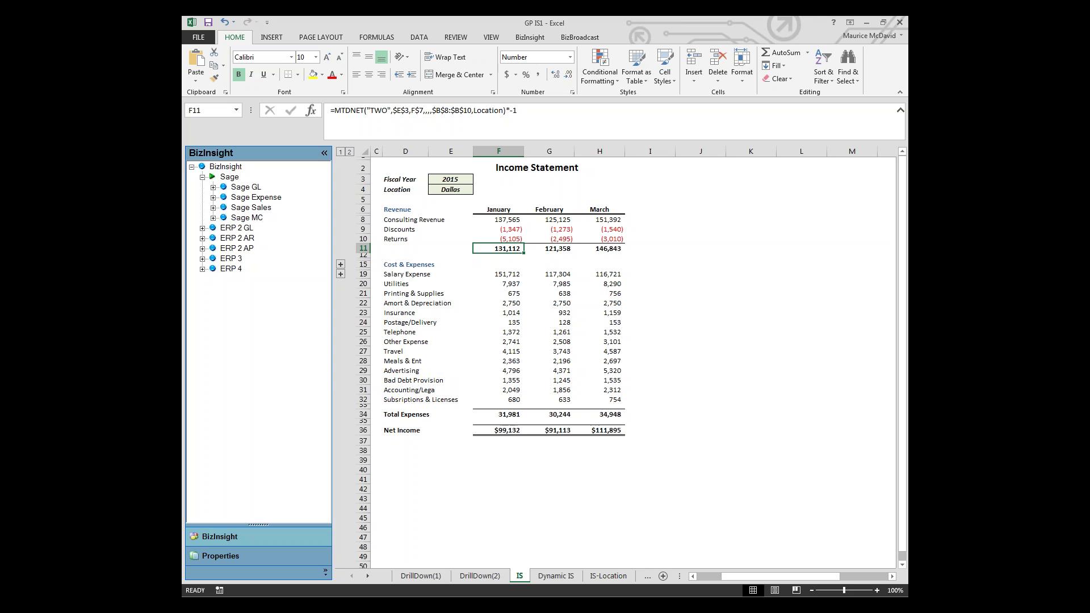
click(450, 190)
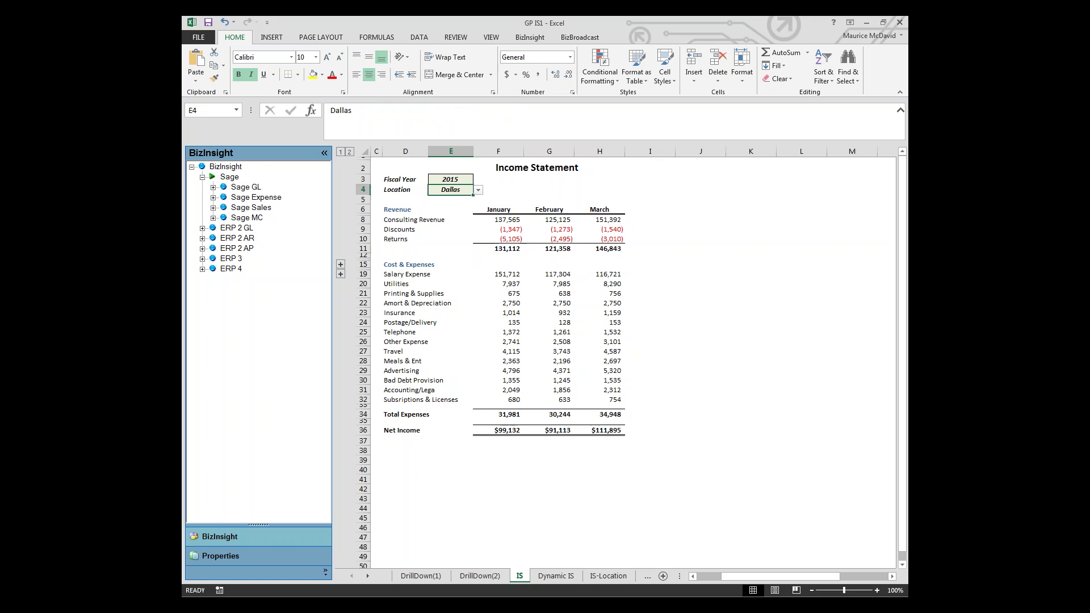
click(478, 191)
key(Return)
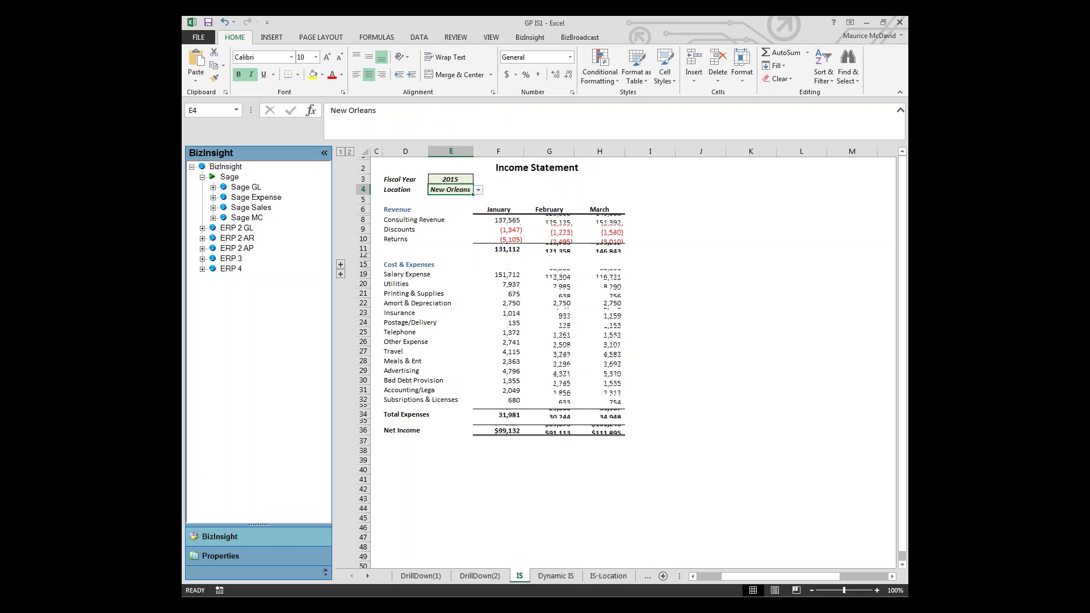
Set the Location on the IS sheet to All Locations.
key(alt+Down)
key(Return)
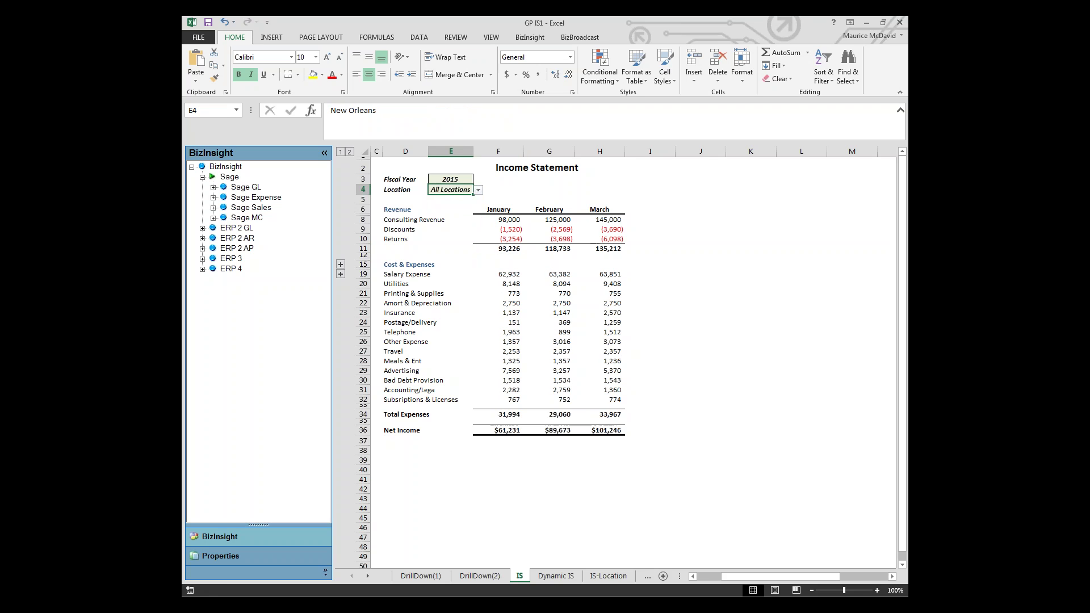
Set the Fiscal Period on the Dynamic IS sheet to 6.
key(ctrl+Page_Down)
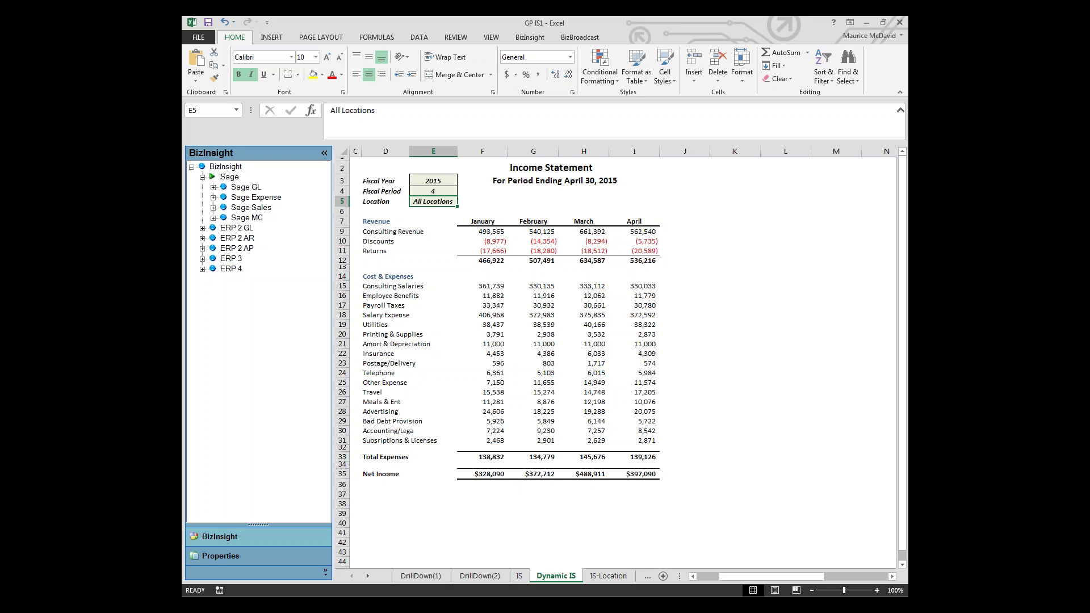
click(433, 191)
key(alt+Down)
key(Down)
key(Down)
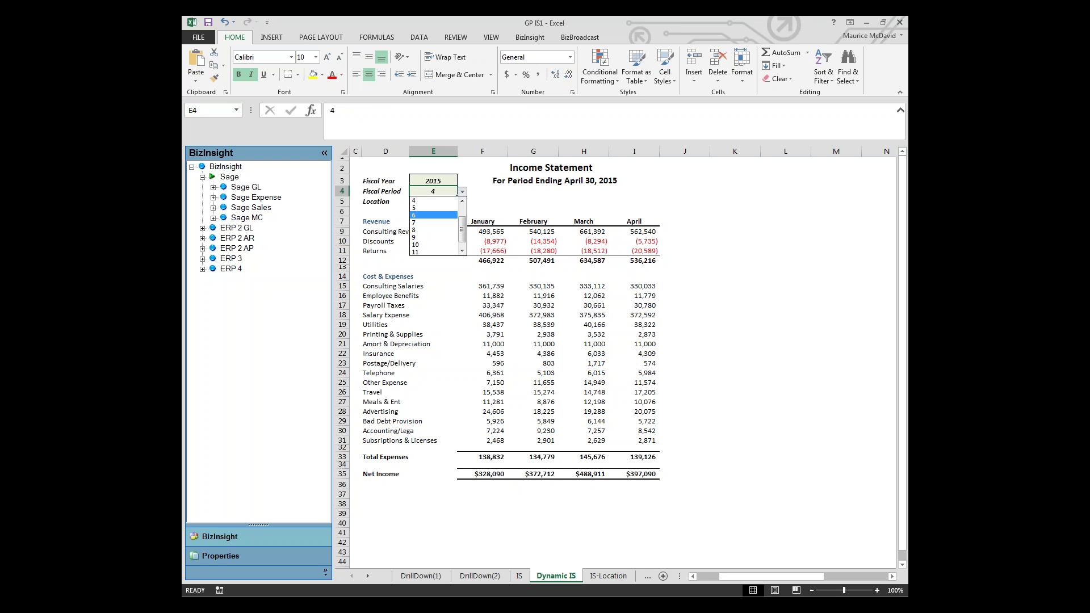
key(Return)
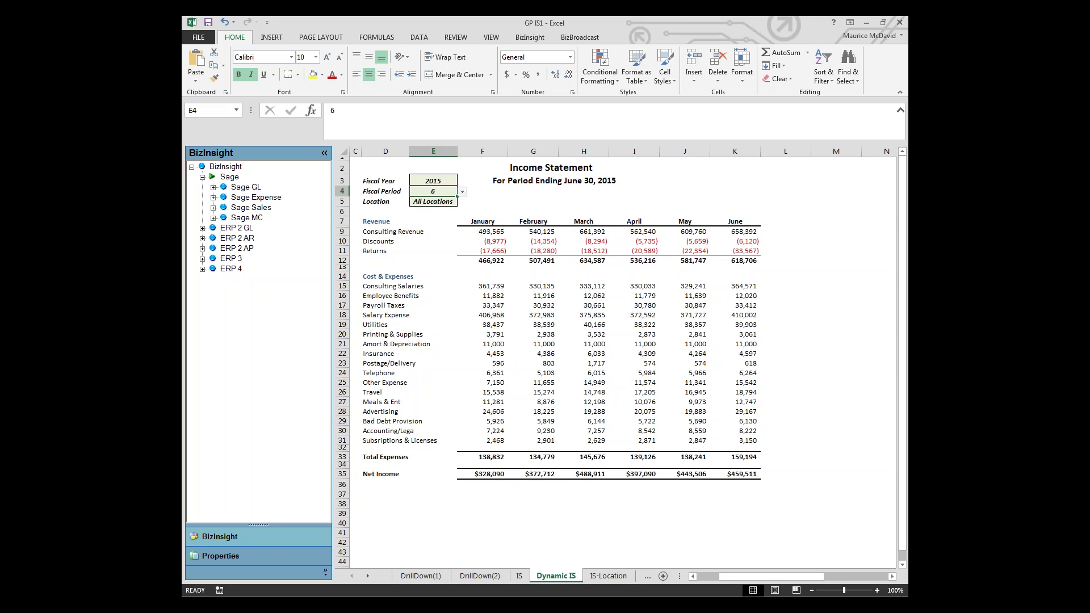
Revisit the IS sheet, and set the Period on the IS-Location sheet to 4.
click(519, 576)
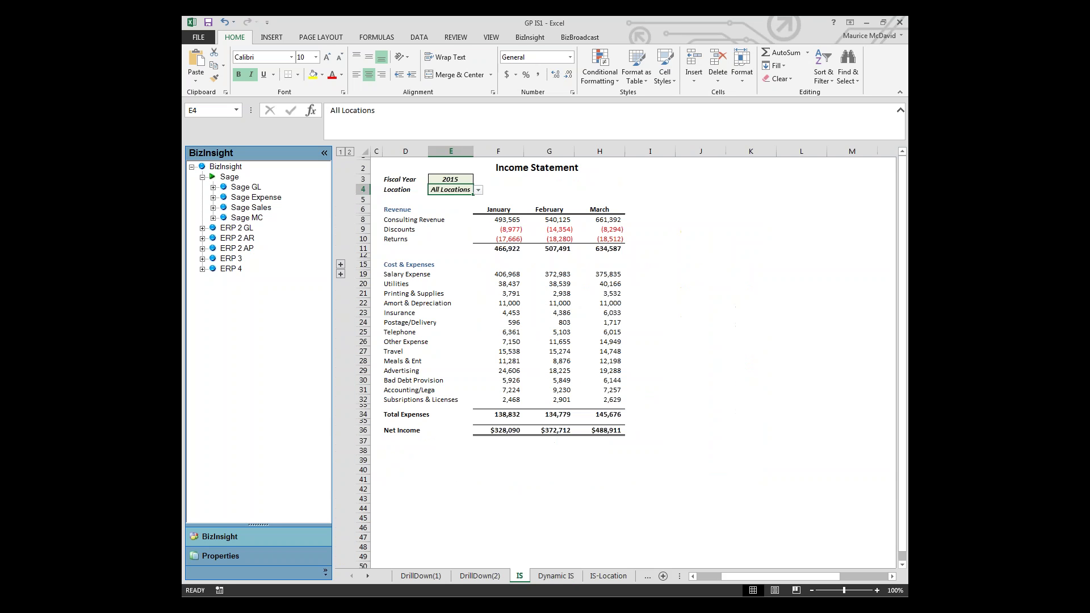
click(608, 575)
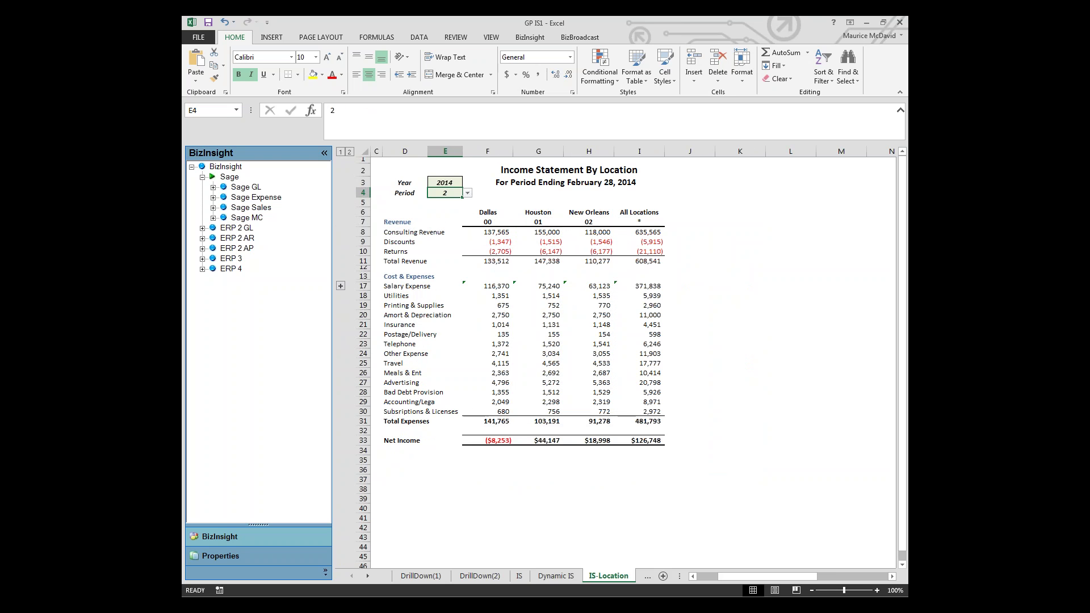
click(467, 193)
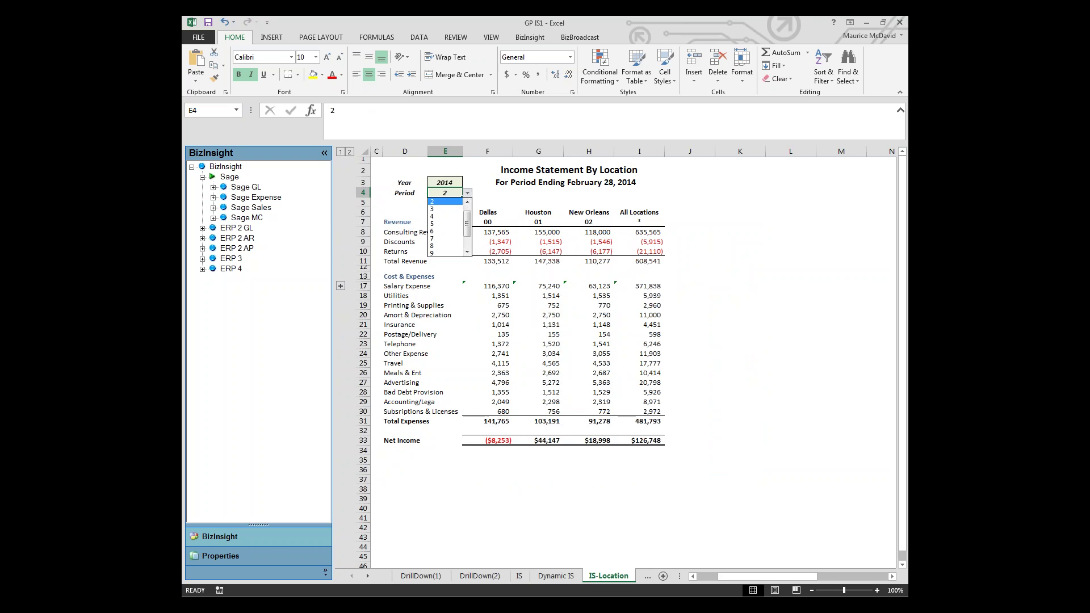
click(467, 193)
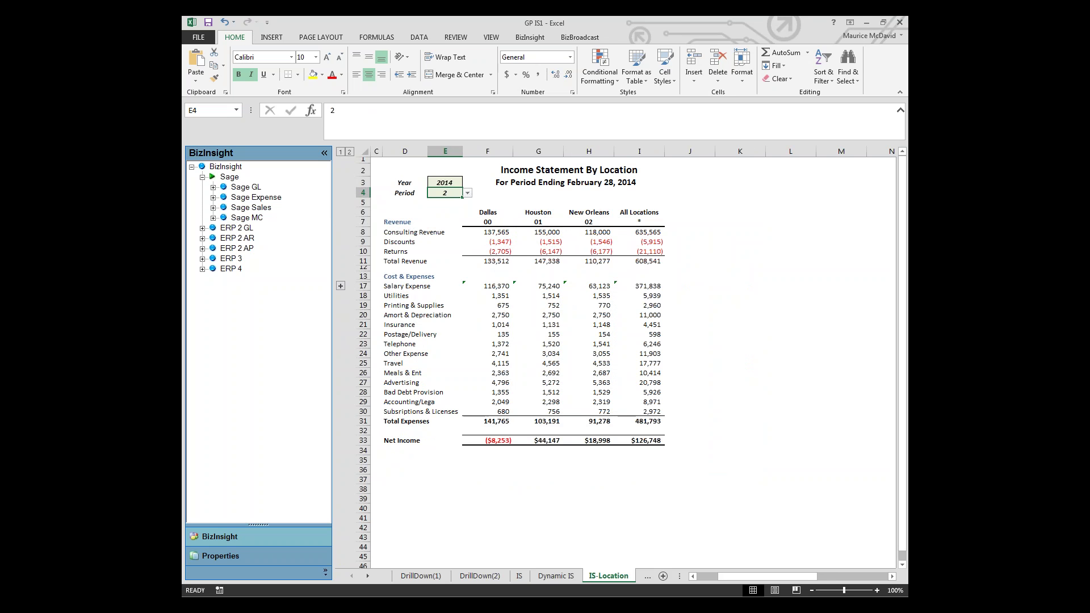
key(alt+Down)
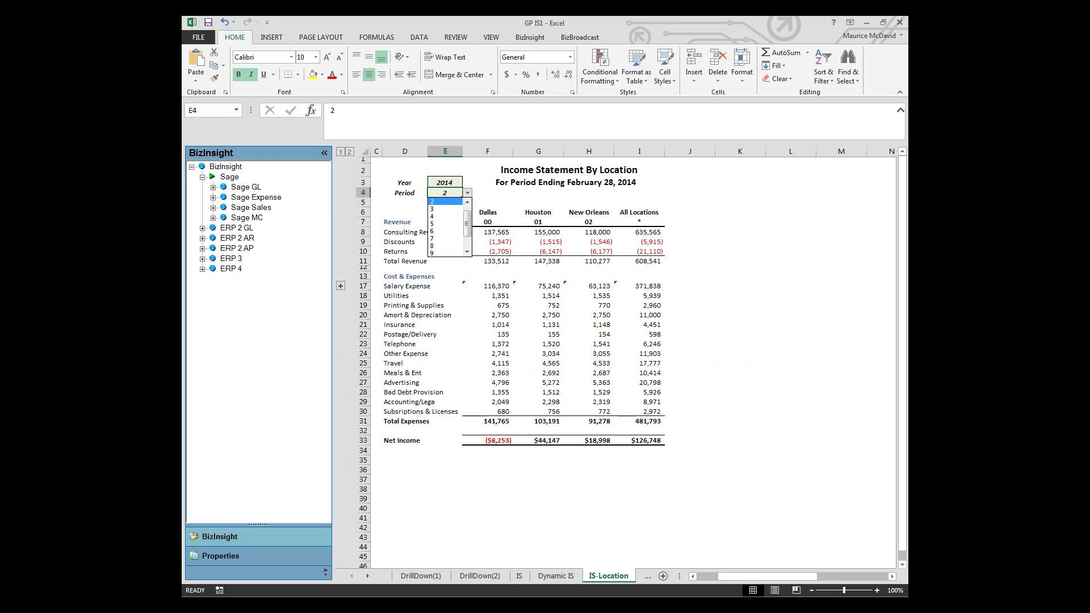
key(Down)
key(Down)
key(Return)
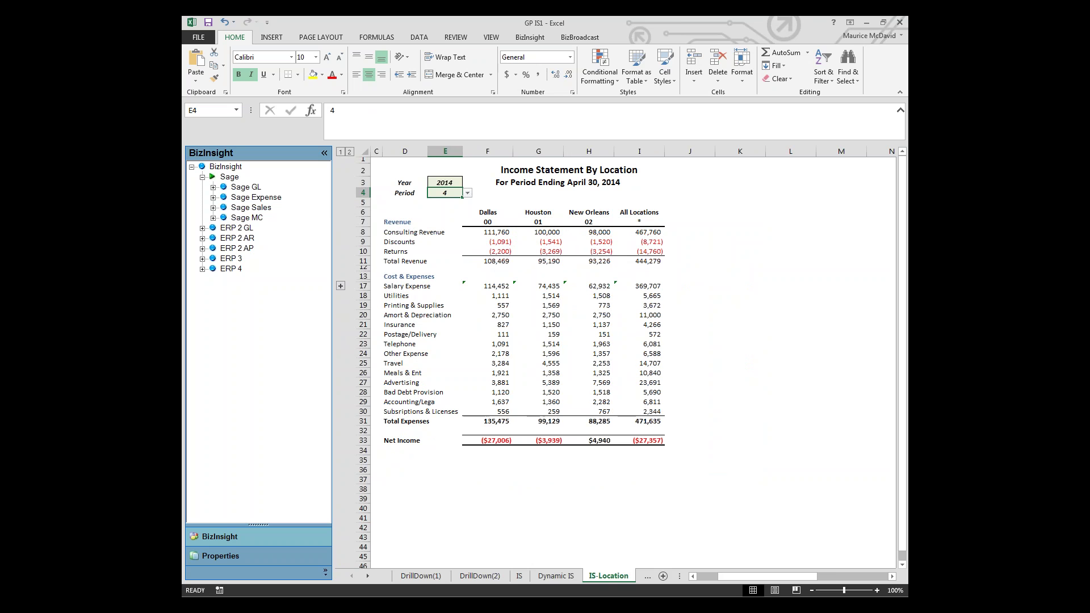
Look at the IS-Product sheet and the Trend sheet's rolling 12-month report through its total column, narrowing the BizInsight pane for more room.
key(ctrl+Page_Down)
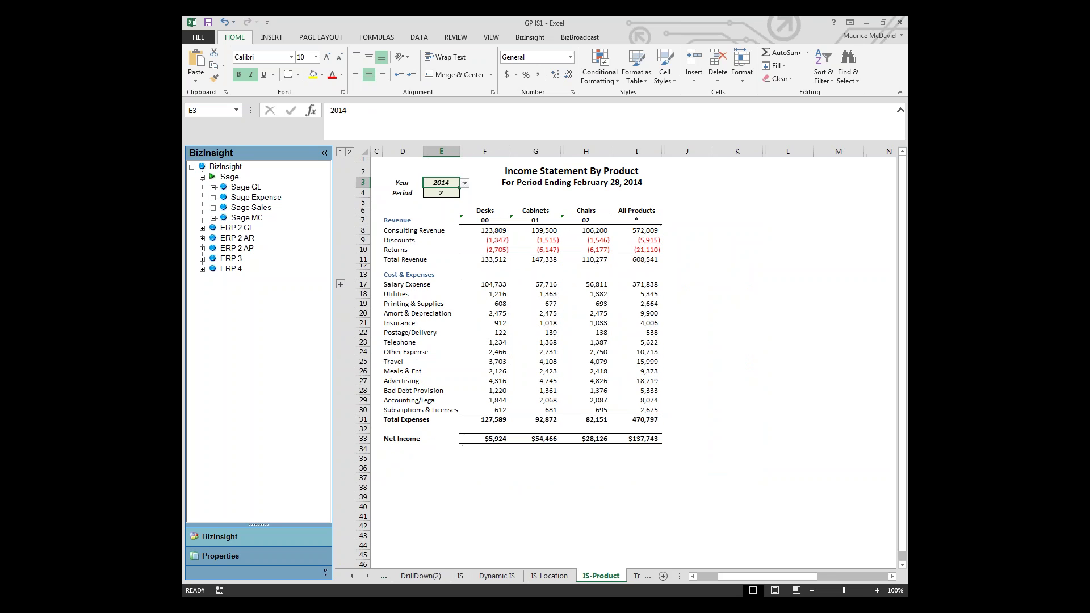
key(ctrl+Page_Down)
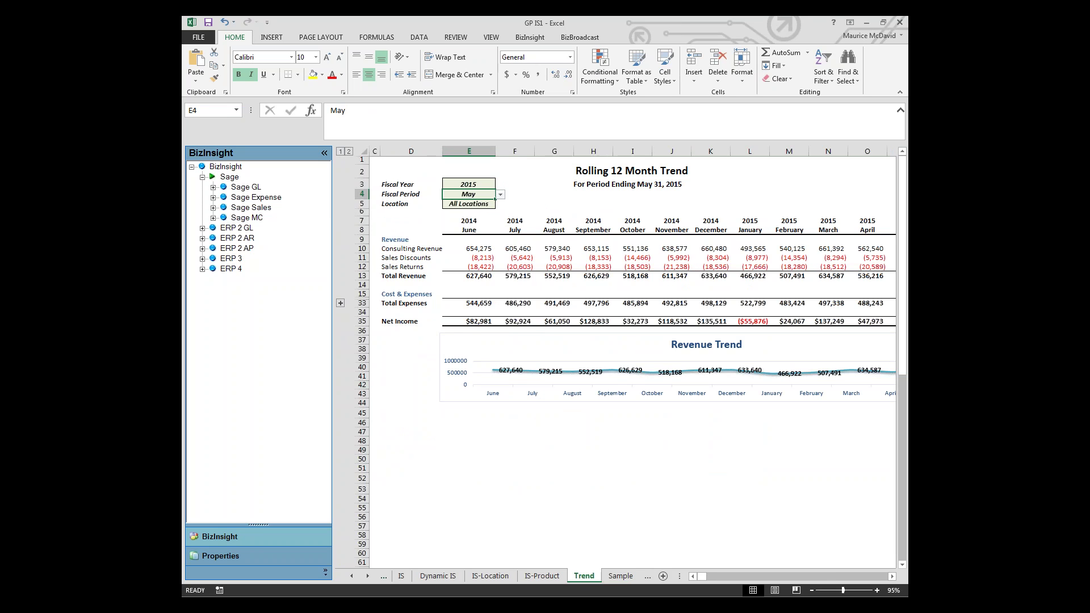
drag(334, 341, 273, 341)
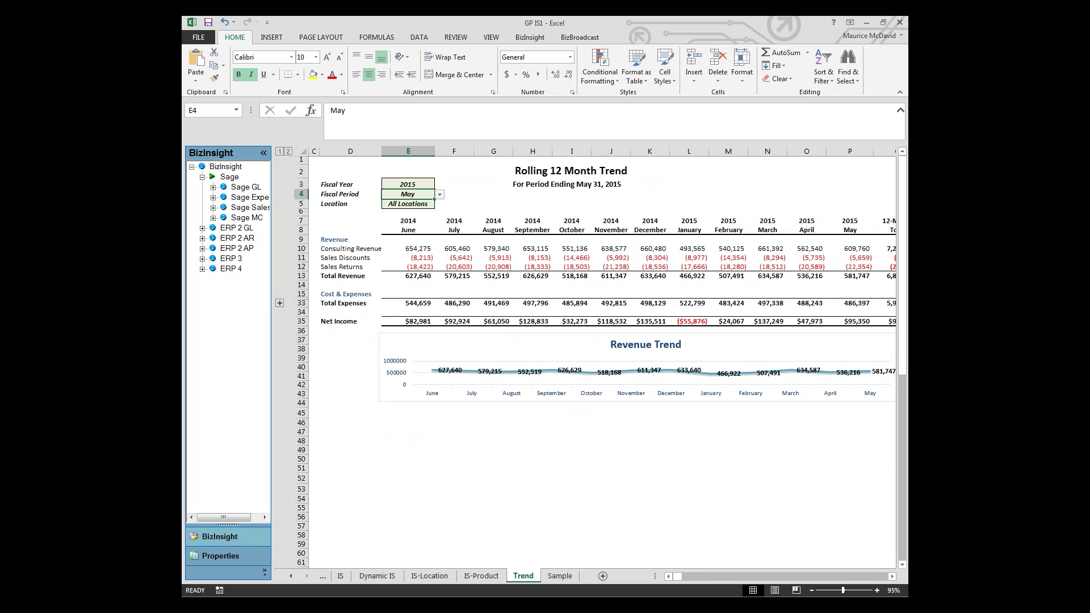
click(892, 576)
click(892, 576)
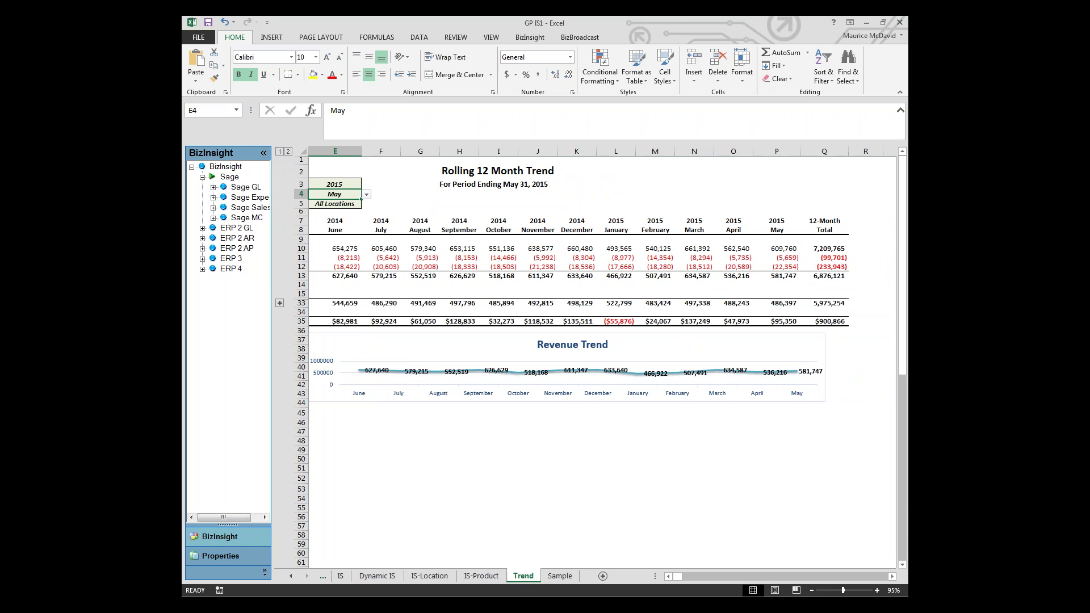
Set the Fiscal Period on the Trend sheet to September.
key(alt+Down)
key(Down)
key(Down)
key(Down)
key(Down)
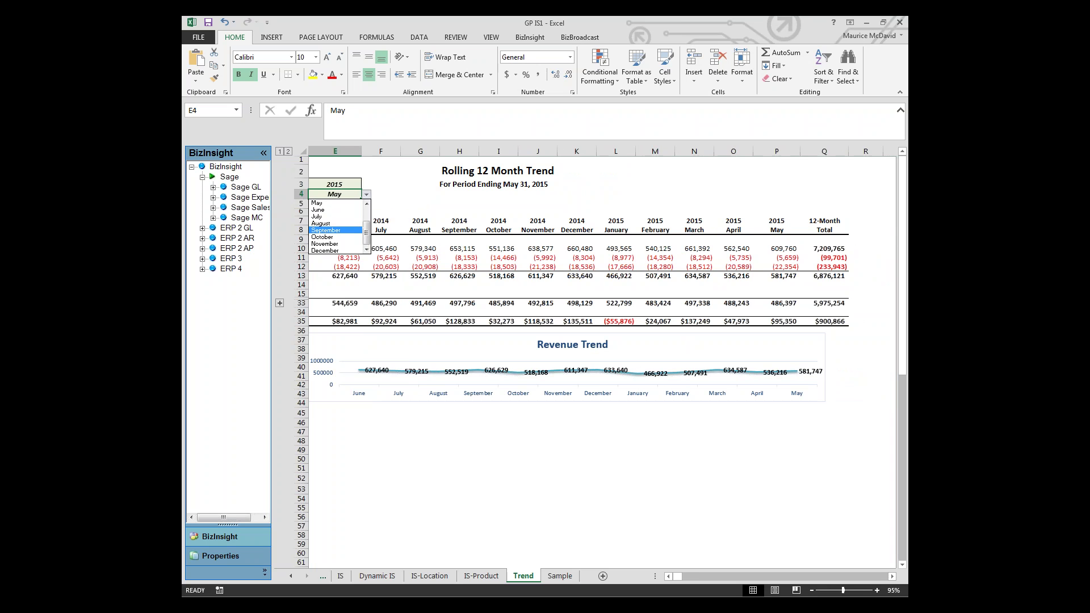
key(Return)
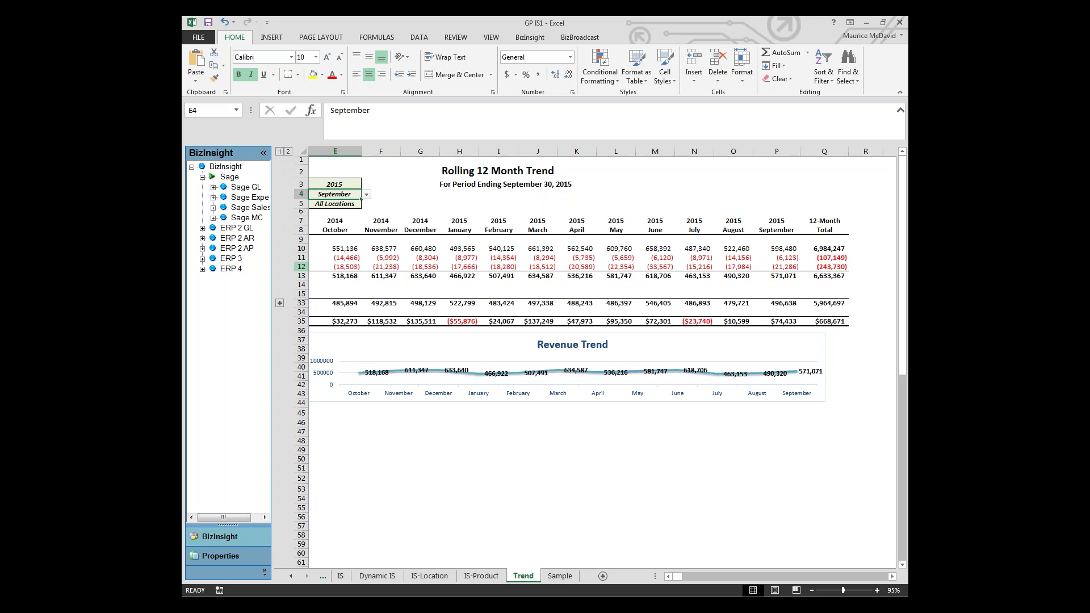
On the Sample sheet, examine the Sage GL functions under Month-to-Date, Year-to-Date, Budget and Transactional by Date in a widened BizInsight pane.
click(560, 575)
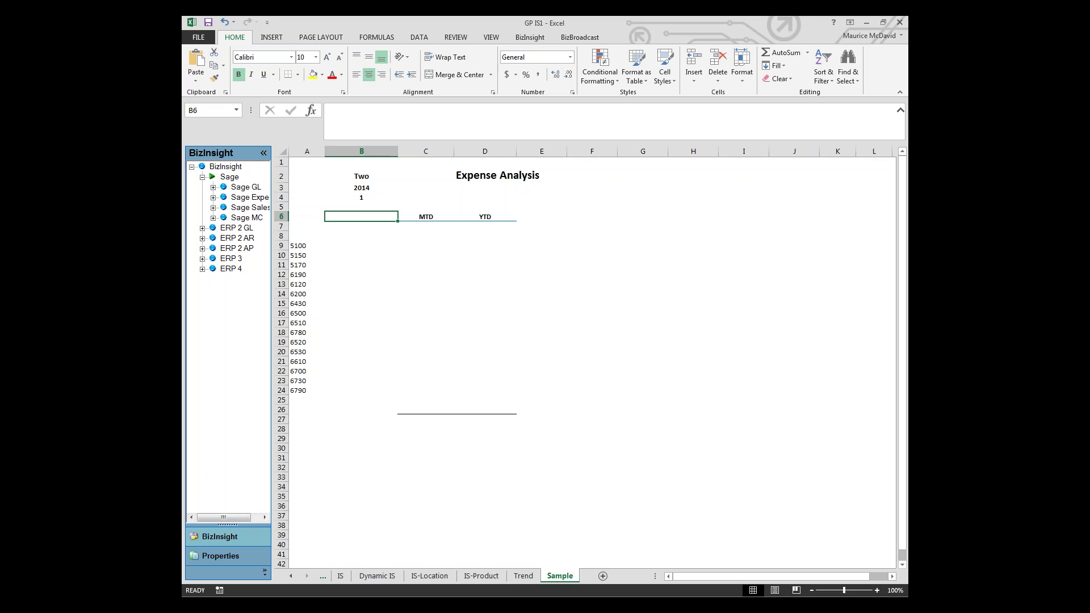
double_click(246, 187)
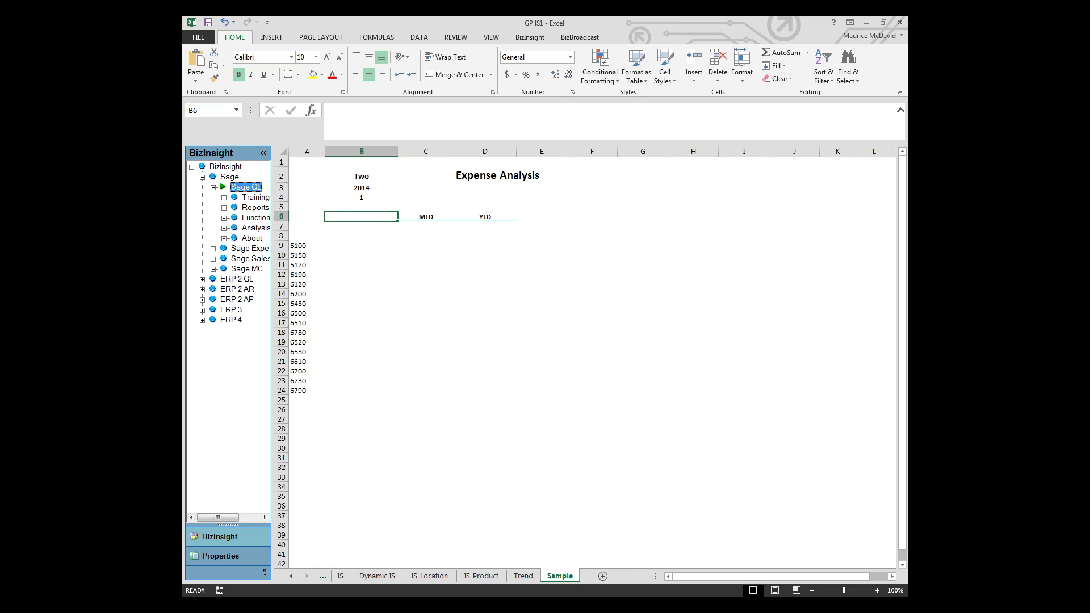
drag(272, 340, 328, 341)
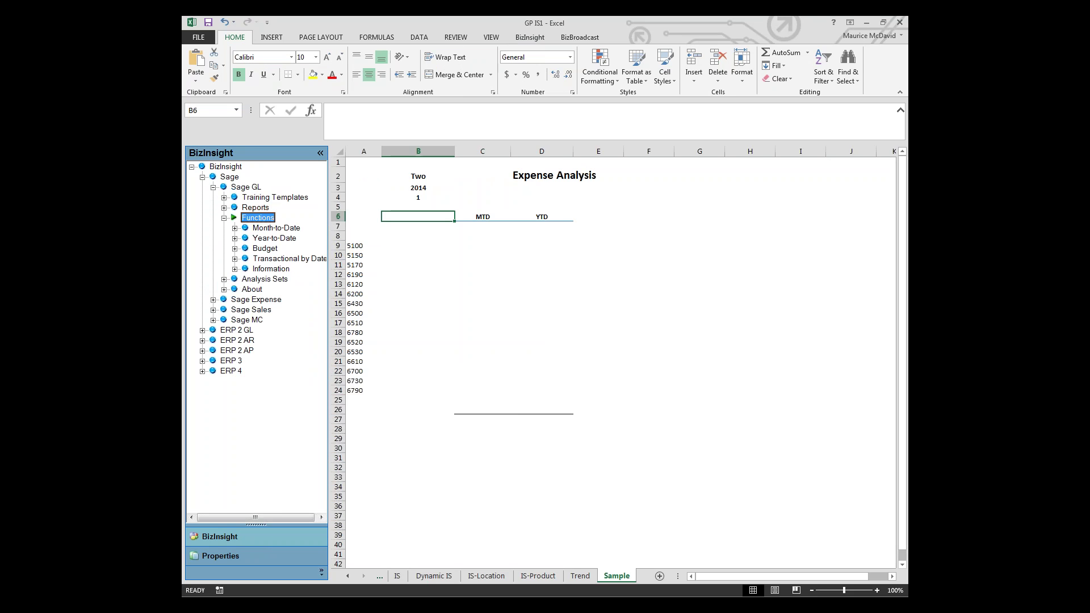
click(276, 227)
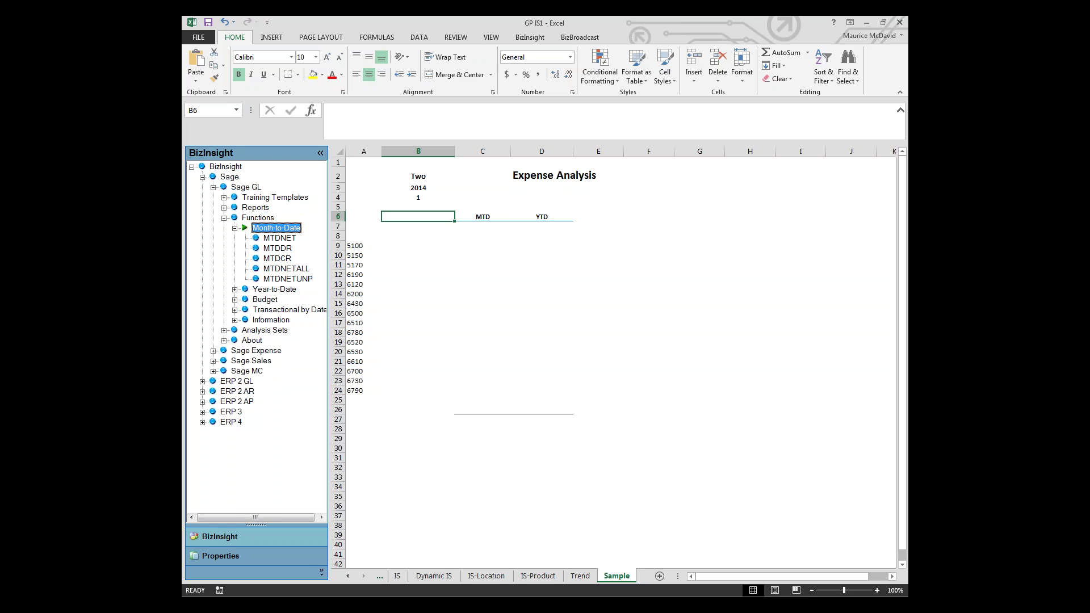
double_click(274, 289)
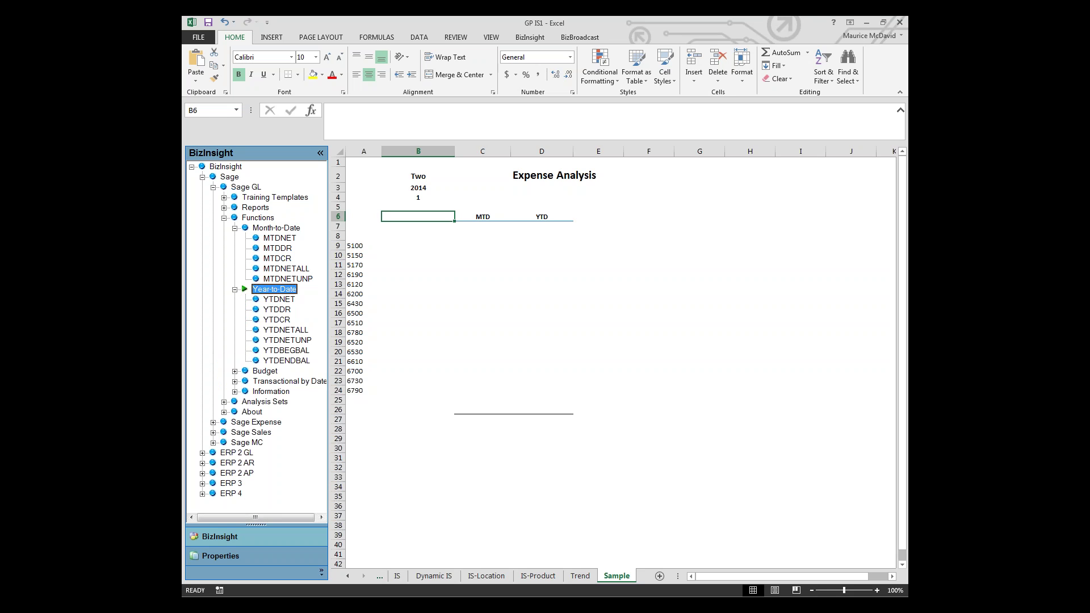
click(264, 371)
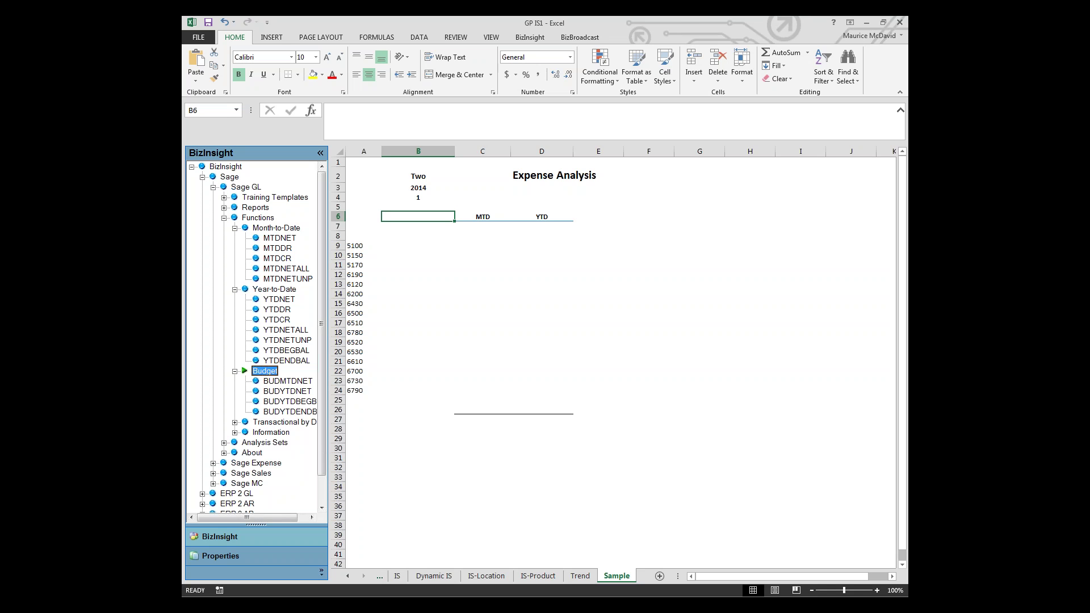
click(235, 423)
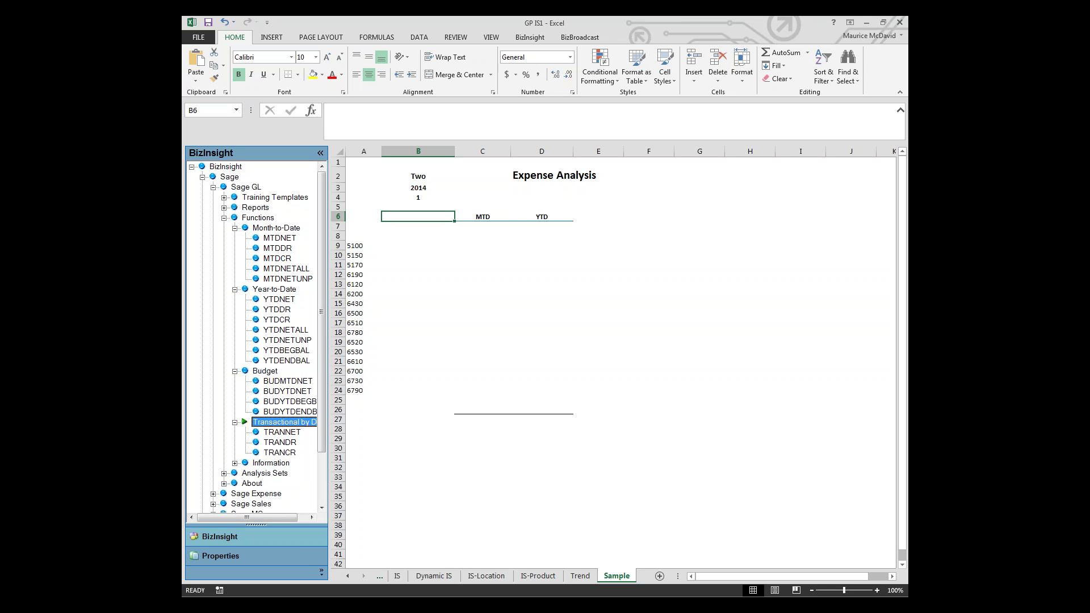
Collapse the Transactional by Date, Budget and Year-to-Date function groups in the BizInsight tree.
key(Left)
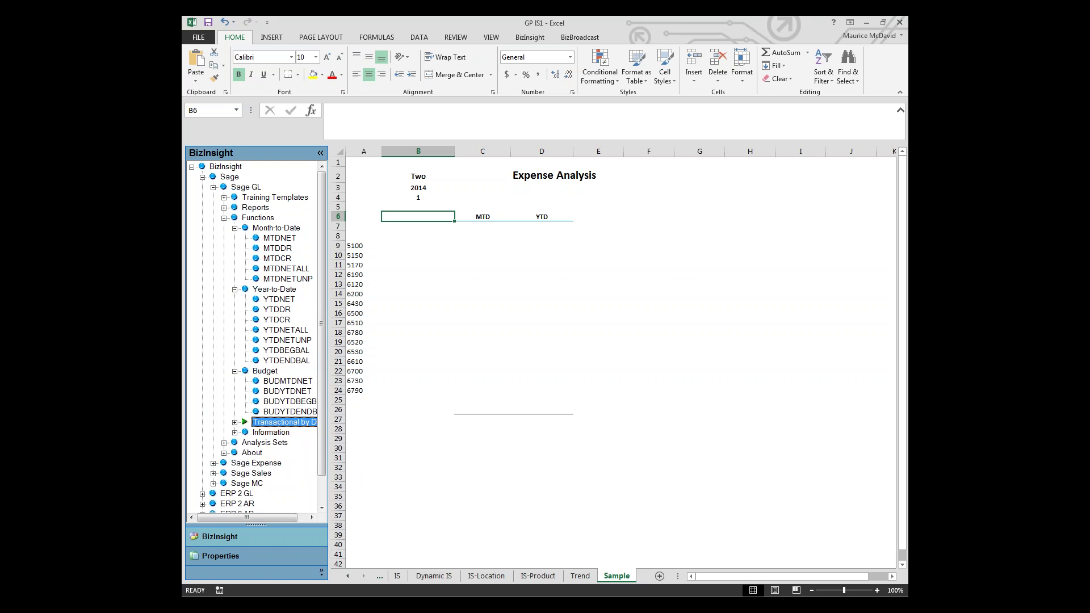
key(Up)
key(Left)
key(Left)
key(Up)
key(Left)
key(Left)
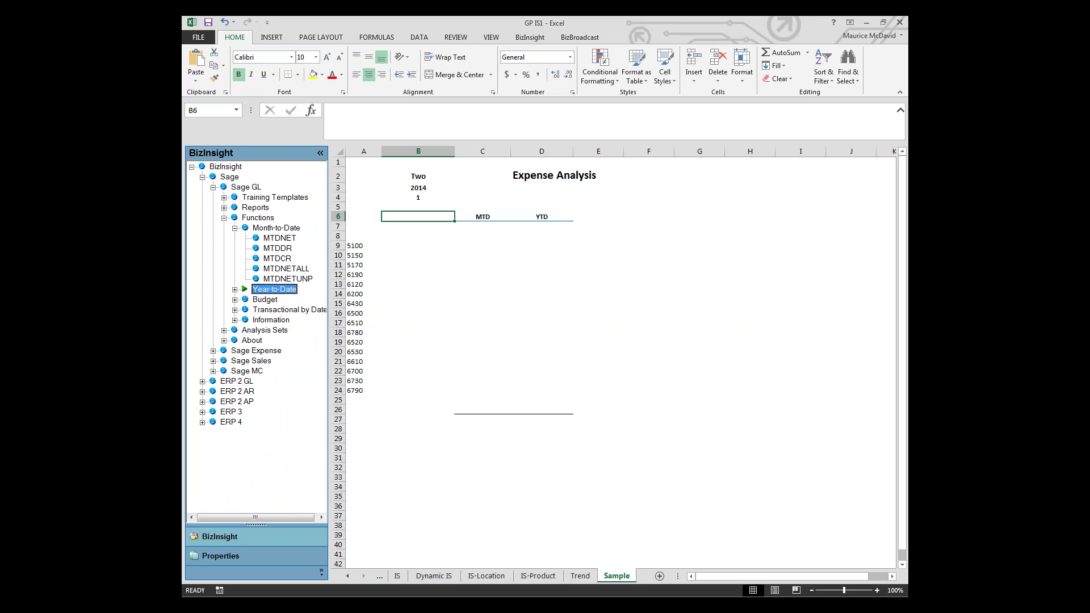
Insert the MTDNET function in C9 of the Sample sheet, with absolute reference $B$2 as its Company argument.
key(Up)
key(Up)
key(Up)
key(Up)
key(Up)
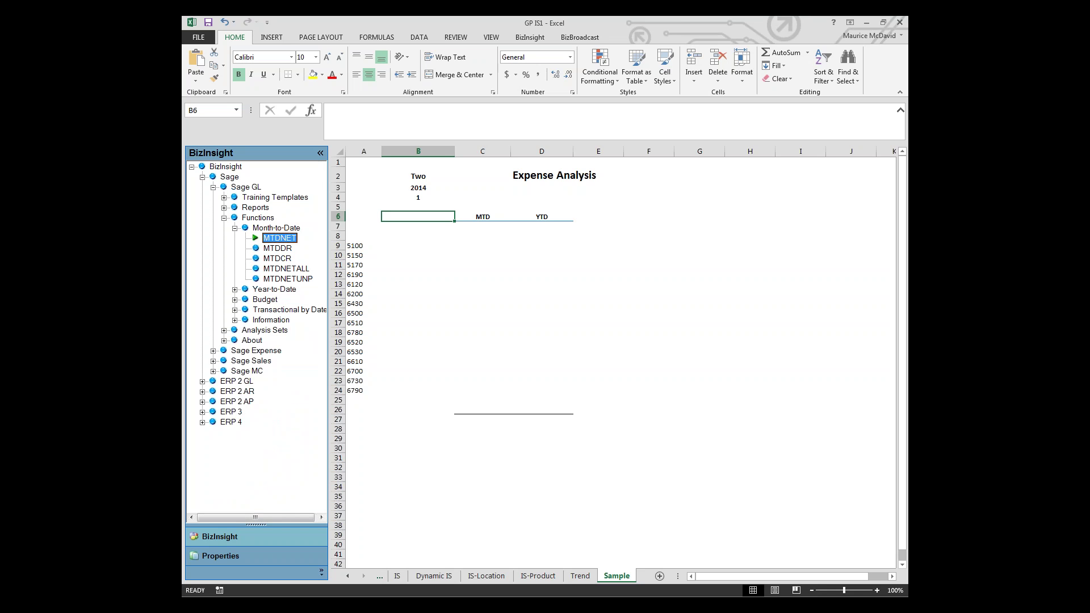
drag(280, 238, 483, 246)
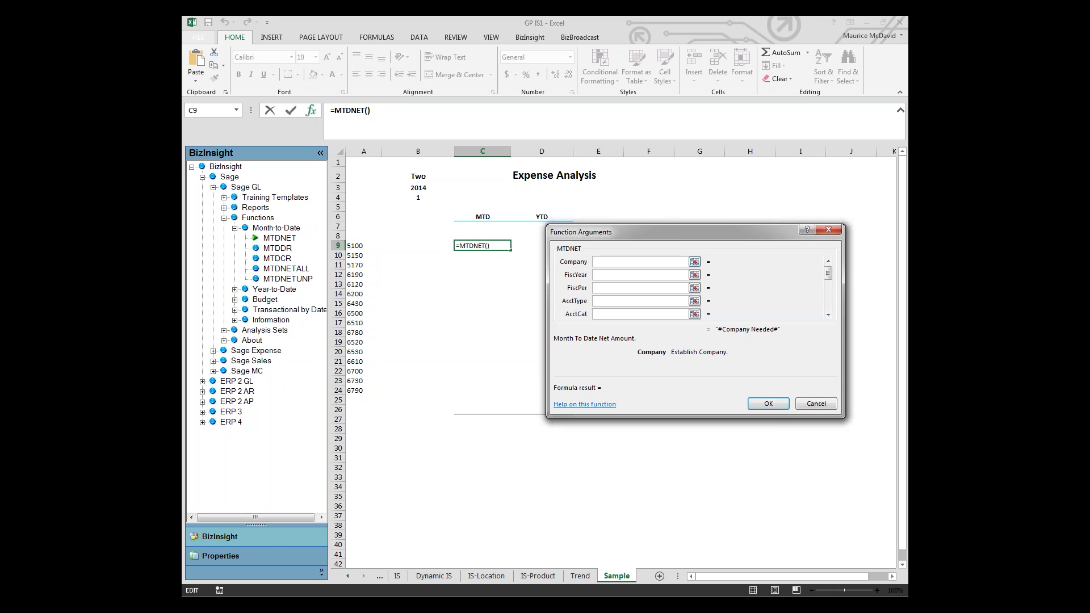
click(418, 175)
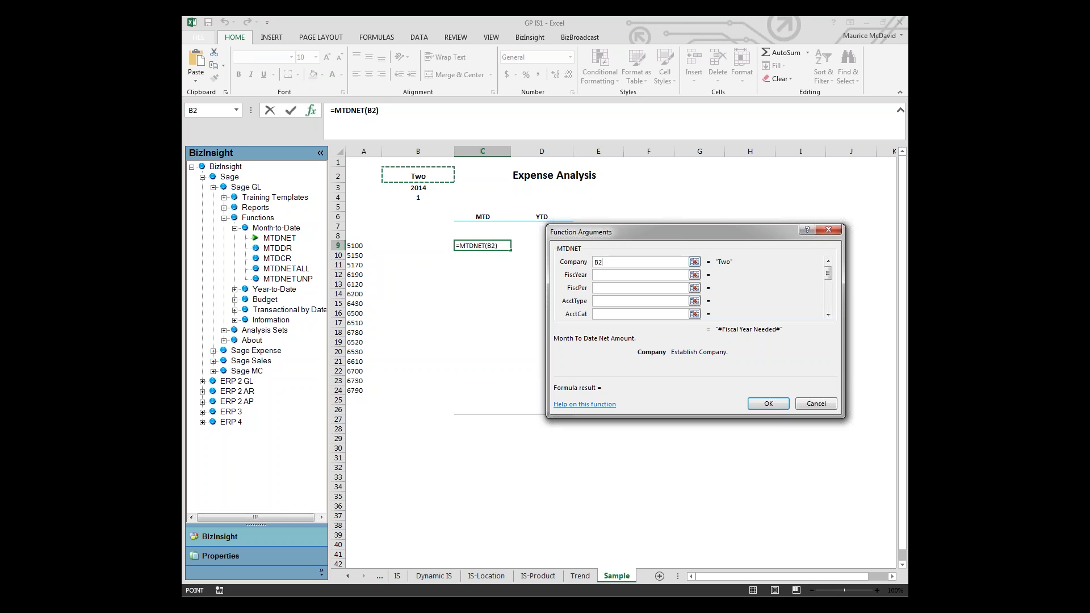
click(606, 262)
key(F4)
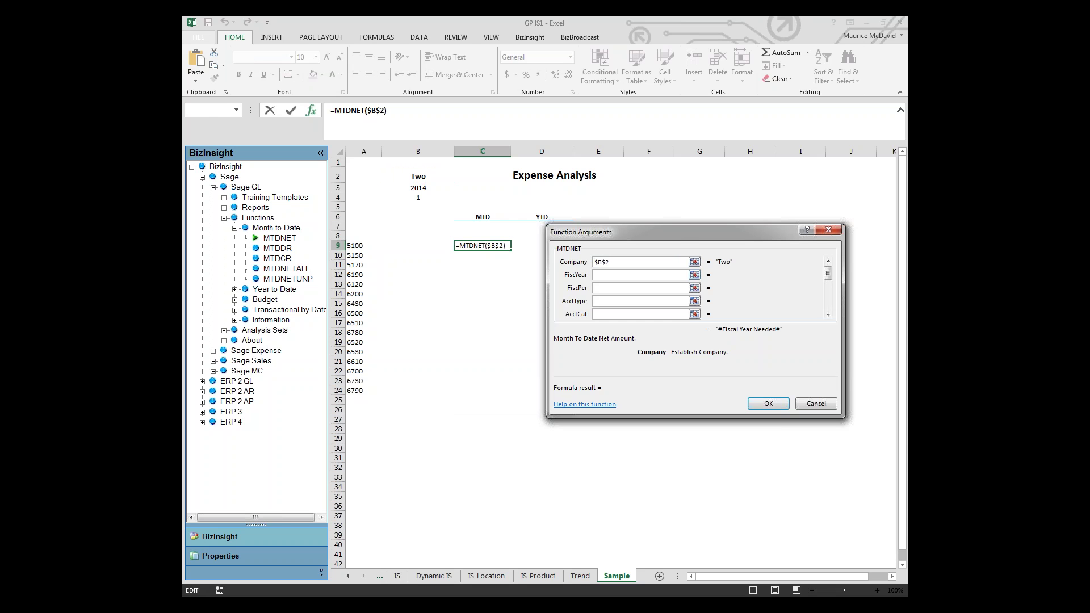
Set the MTDNET arguments FiscYear to $B$3 and FiscPer to $B$4 as absolute references.
click(641, 275)
click(418, 187)
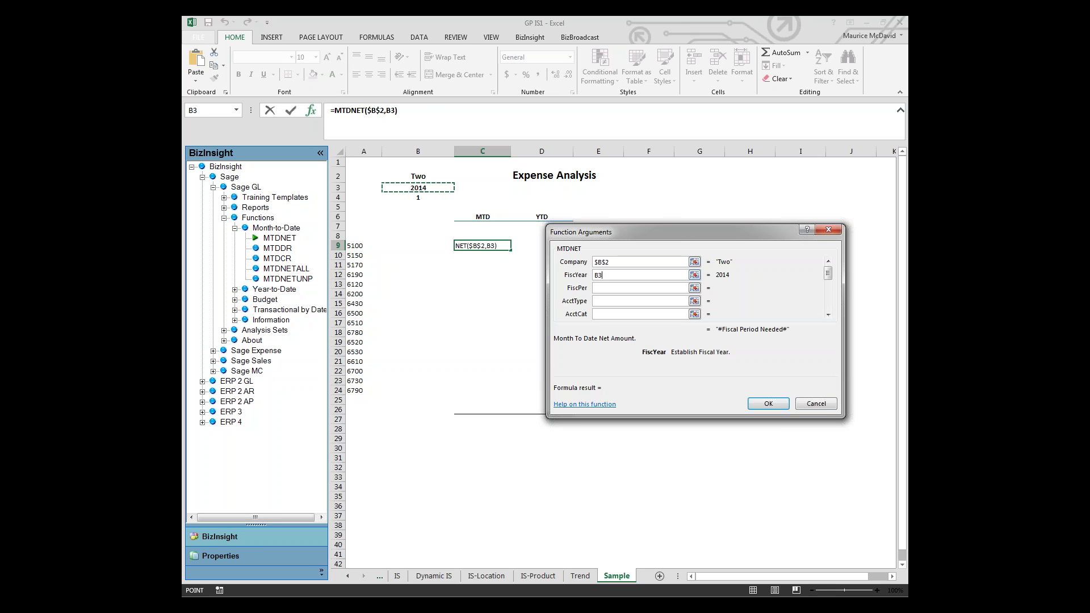
key(F4)
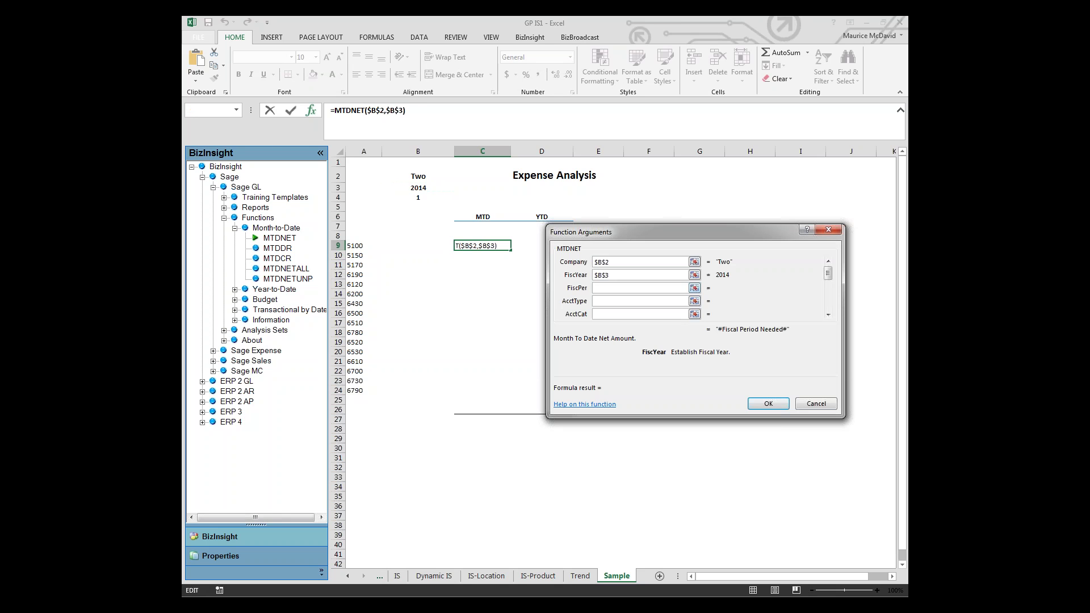
key(Tab)
click(418, 197)
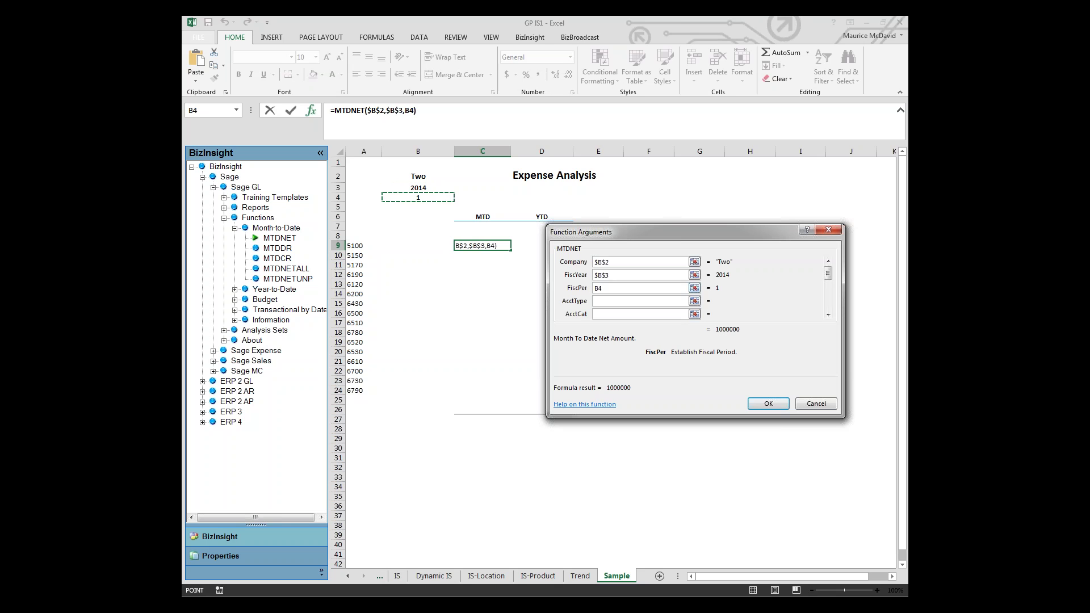
key(F4)
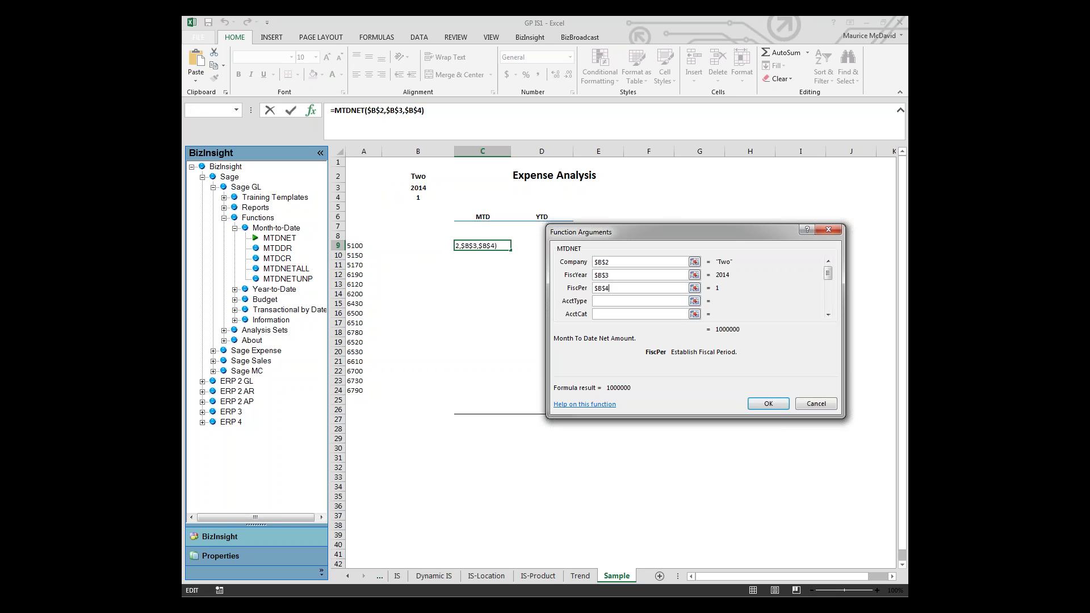
Set MTDNET's Seg2 argument to $A9 with only the column fixed, complete the function, and show C9 without decimals.
key(Tab)
key(Tab)
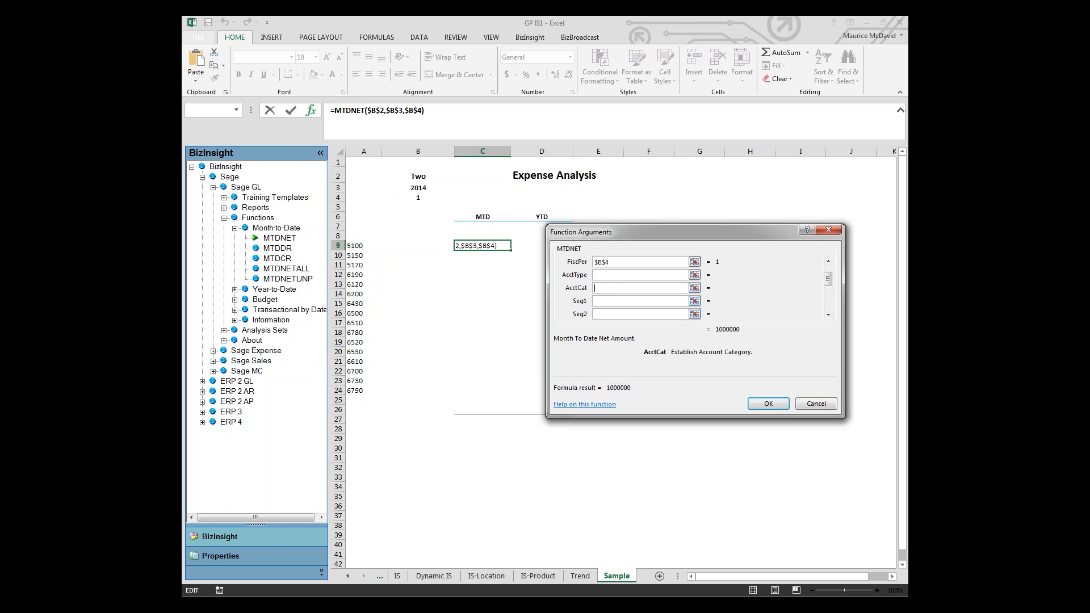
click(641, 314)
click(364, 245)
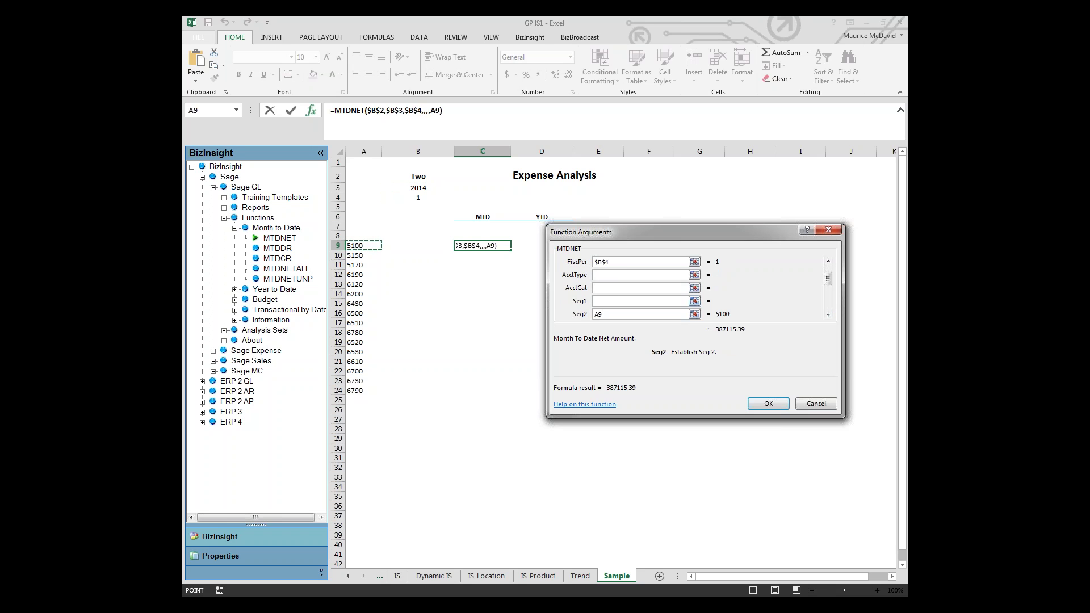
key(F4)
key(F4)
key(F4)
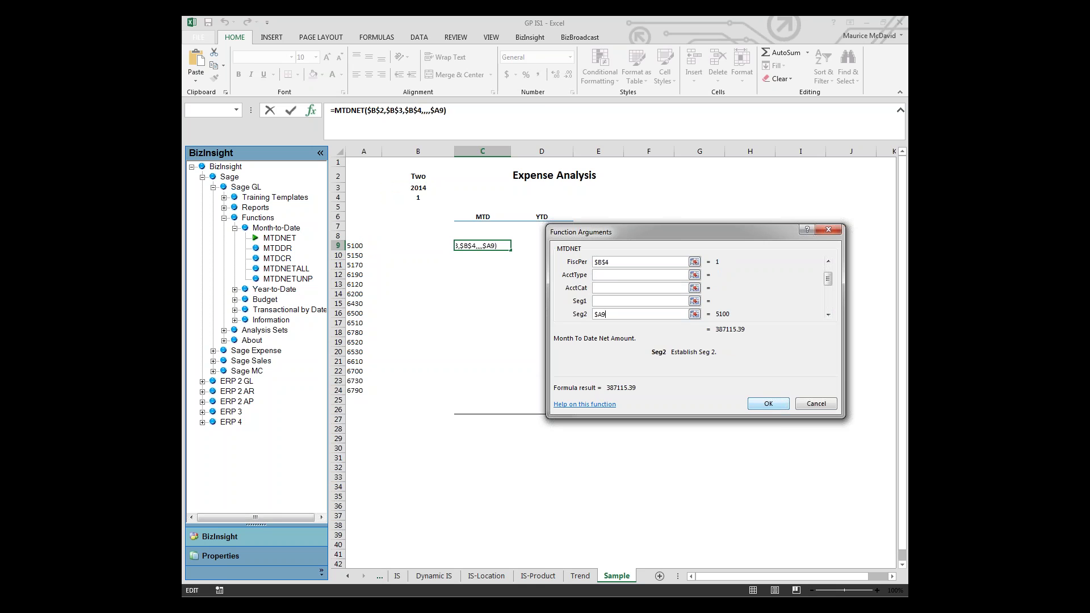
click(768, 403)
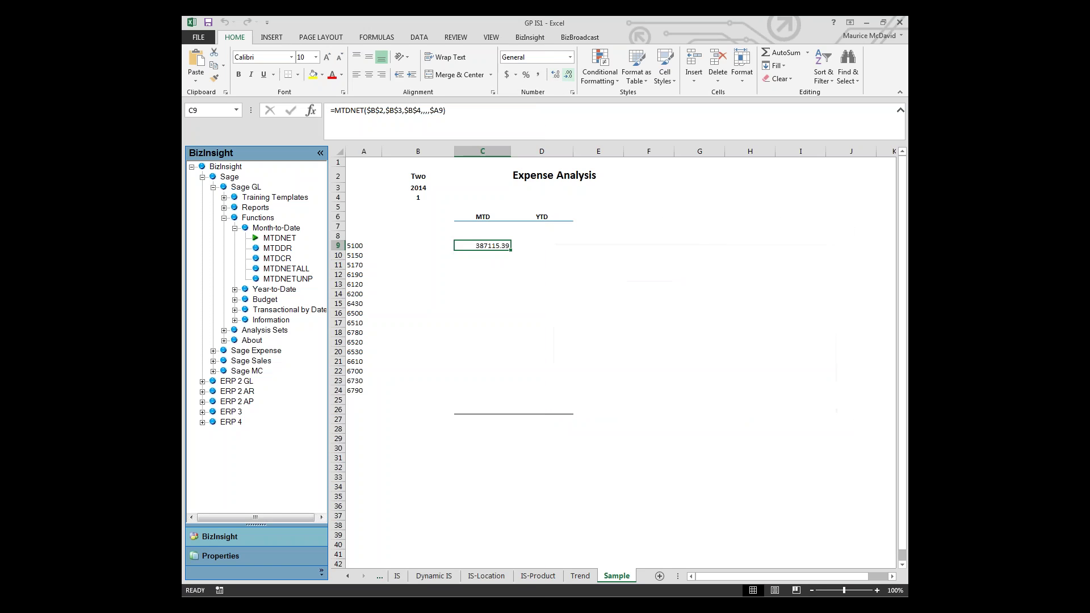
click(569, 74)
click(569, 75)
Look through the BizNet DrillDown options available for C9, including GL Period Bal List.
right_click(494, 245)
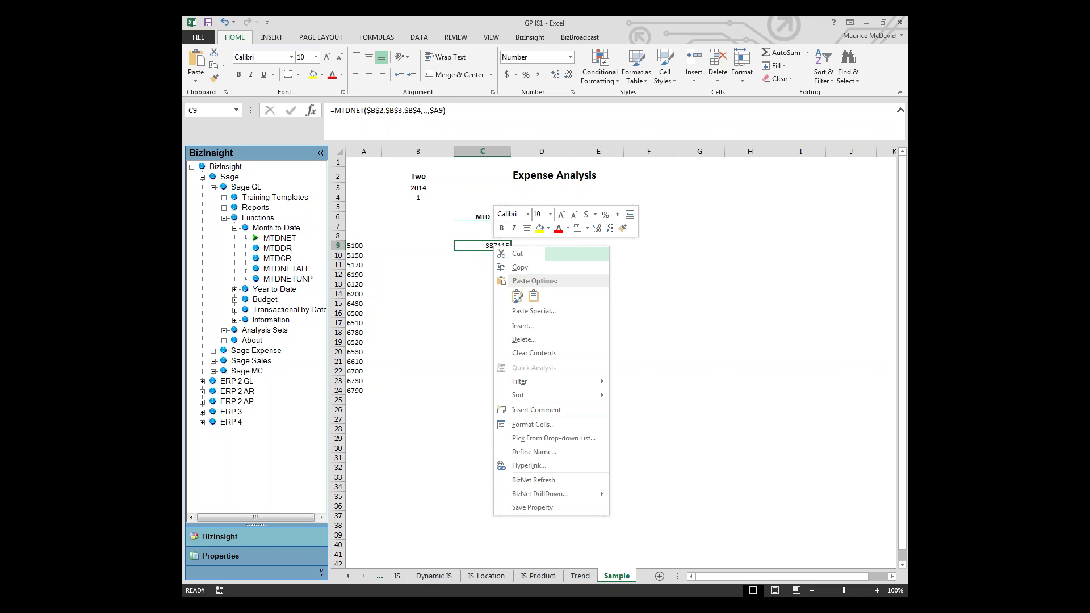
mouse_move(539, 493)
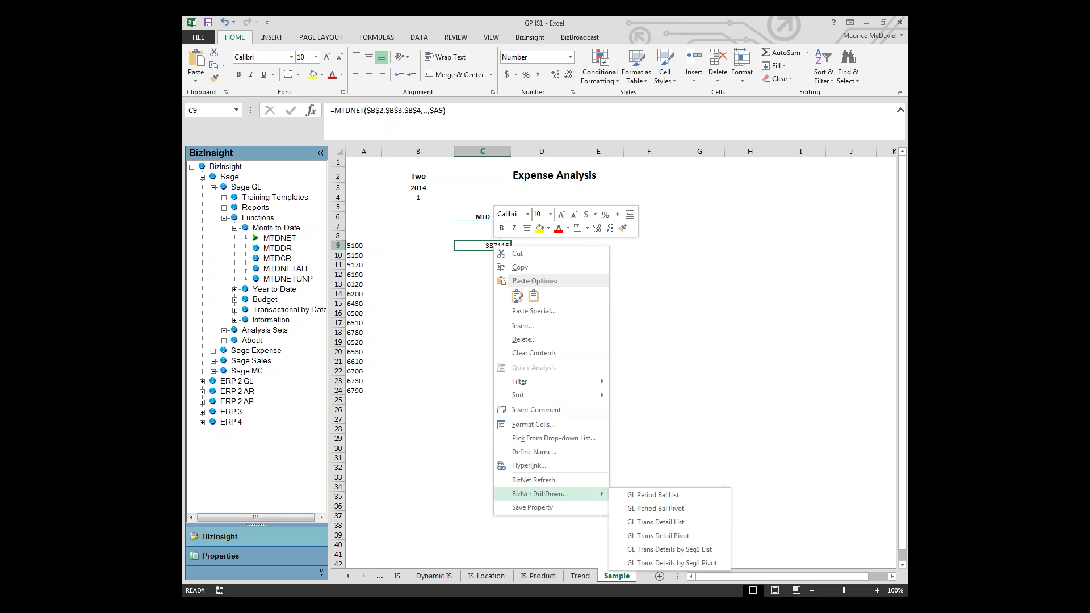
click(653, 495)
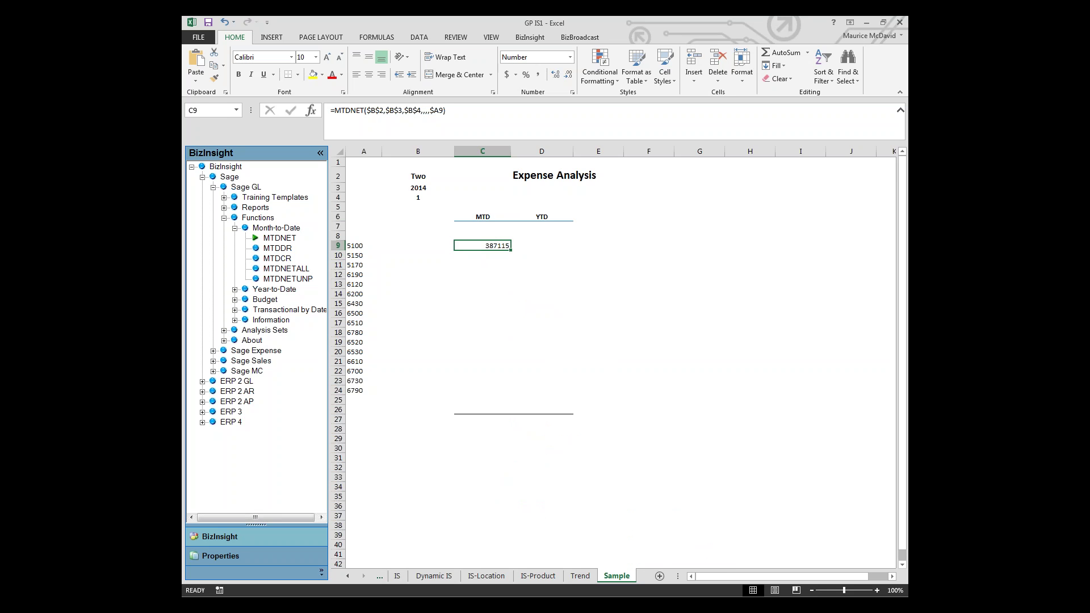
double_click(504, 246)
click(482, 293)
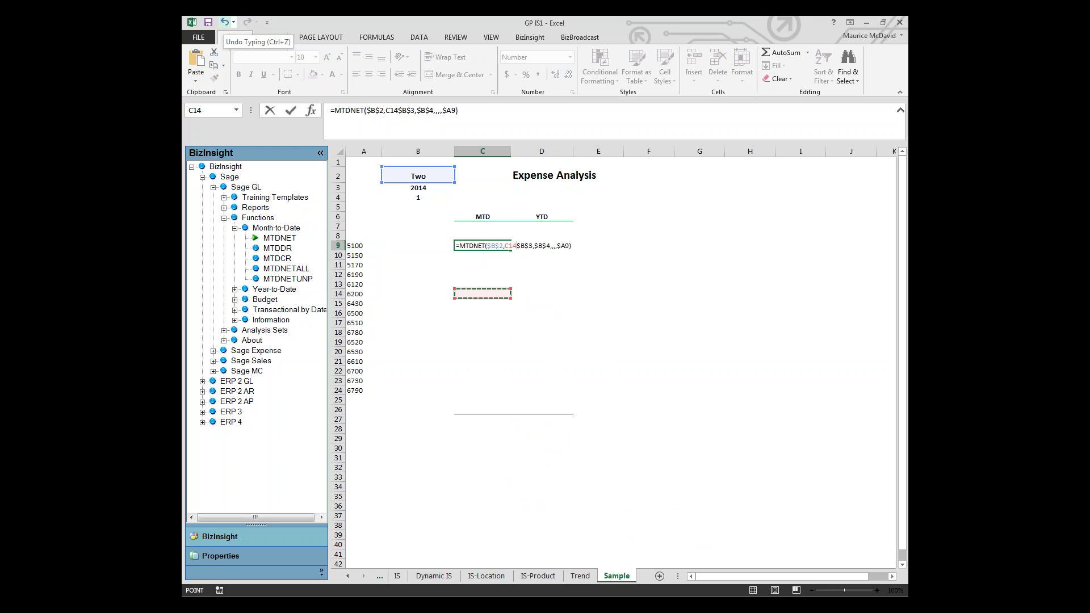
click(225, 22)
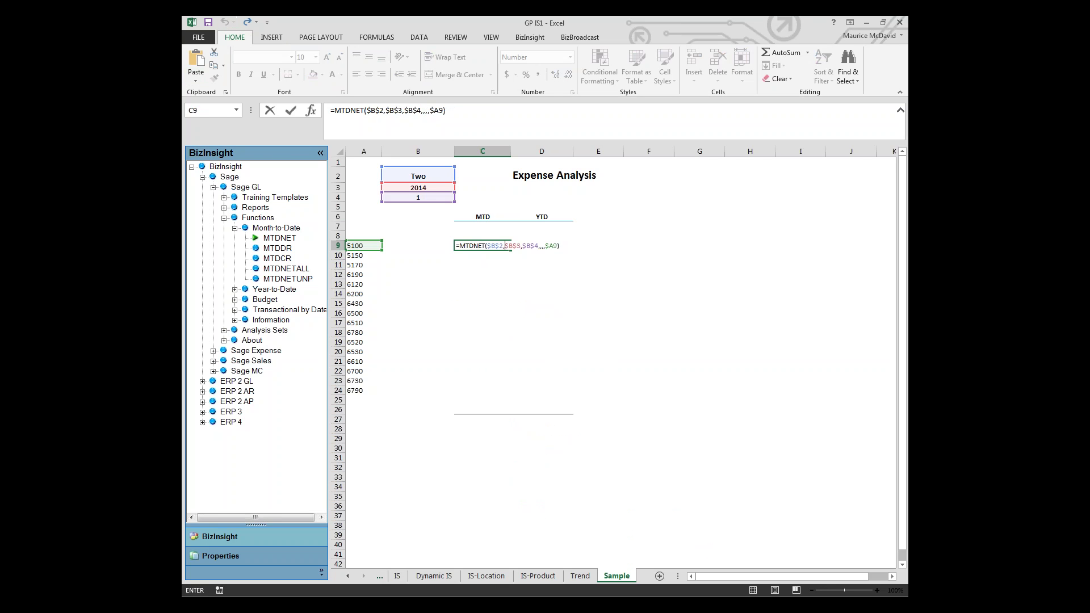
key(ctrl+y)
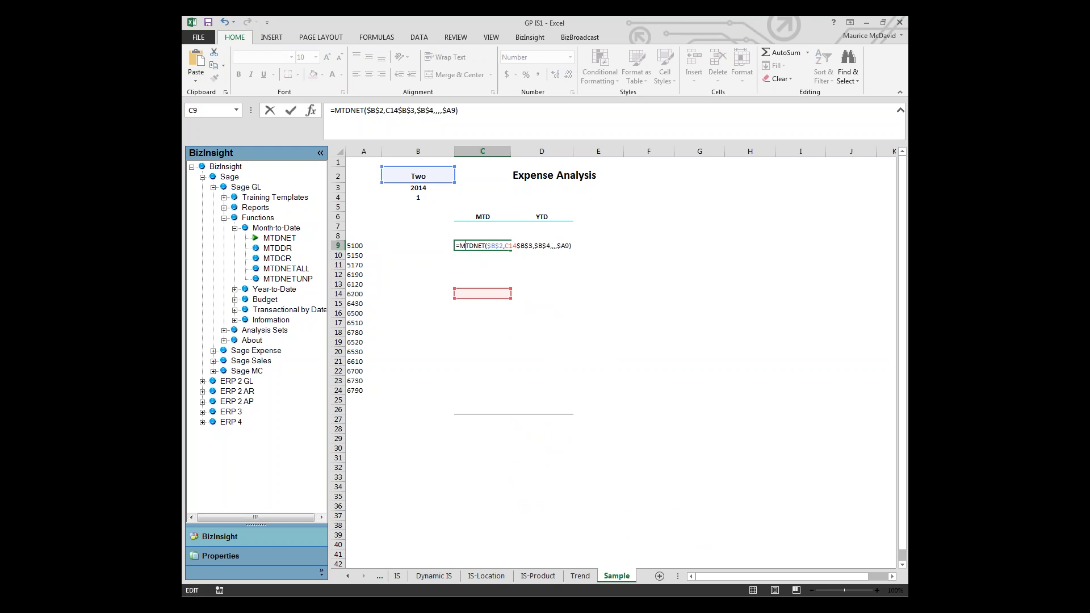
key(Escape)
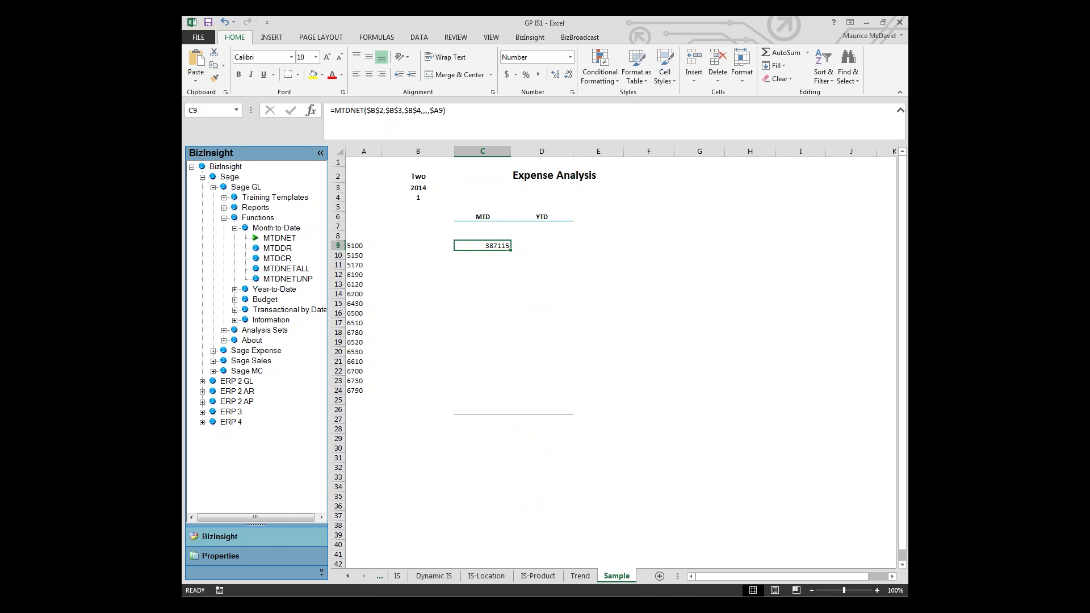
Fill the MTDNET formula from C9 down through C24 for all listed accounts.
drag(511, 250, 510, 395)
click(483, 477)
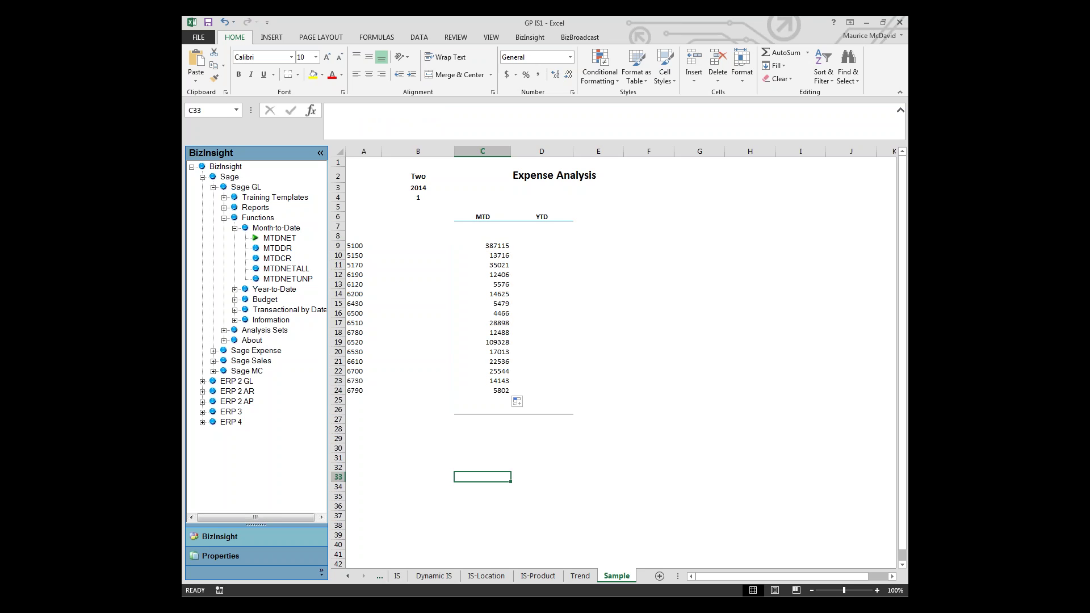
View the functions in the Year-to-Date group of the BizInsight tree, leaving the group collapsed.
click(488, 246)
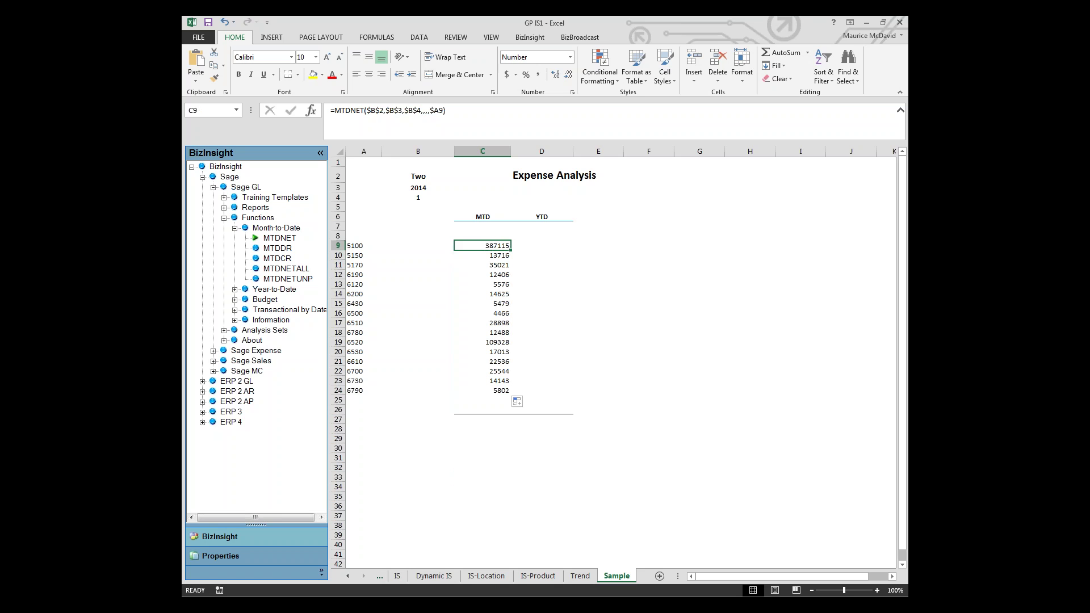
double_click(274, 288)
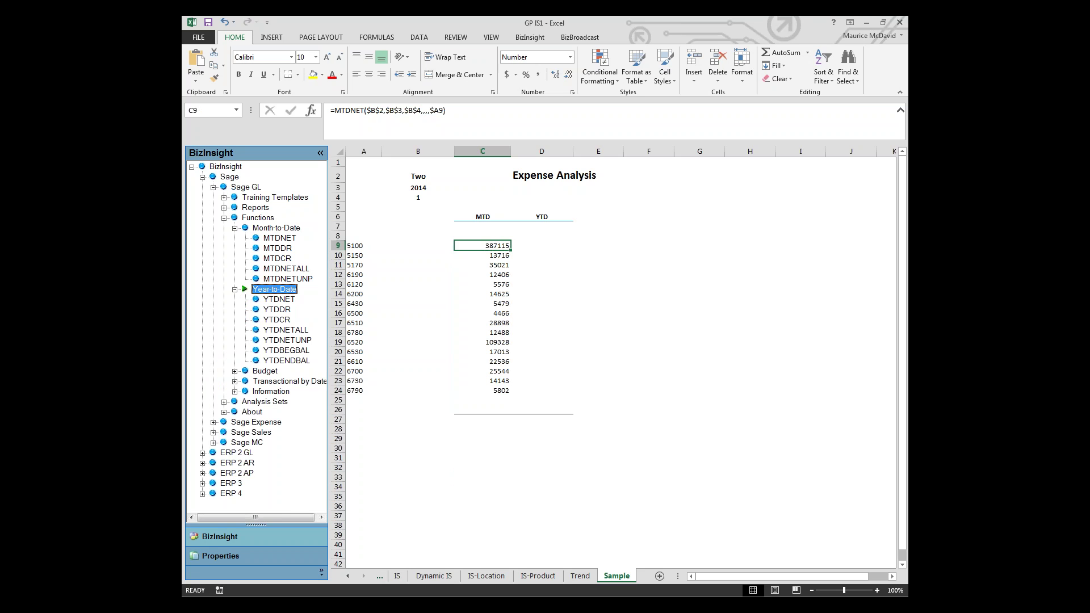
double_click(274, 289)
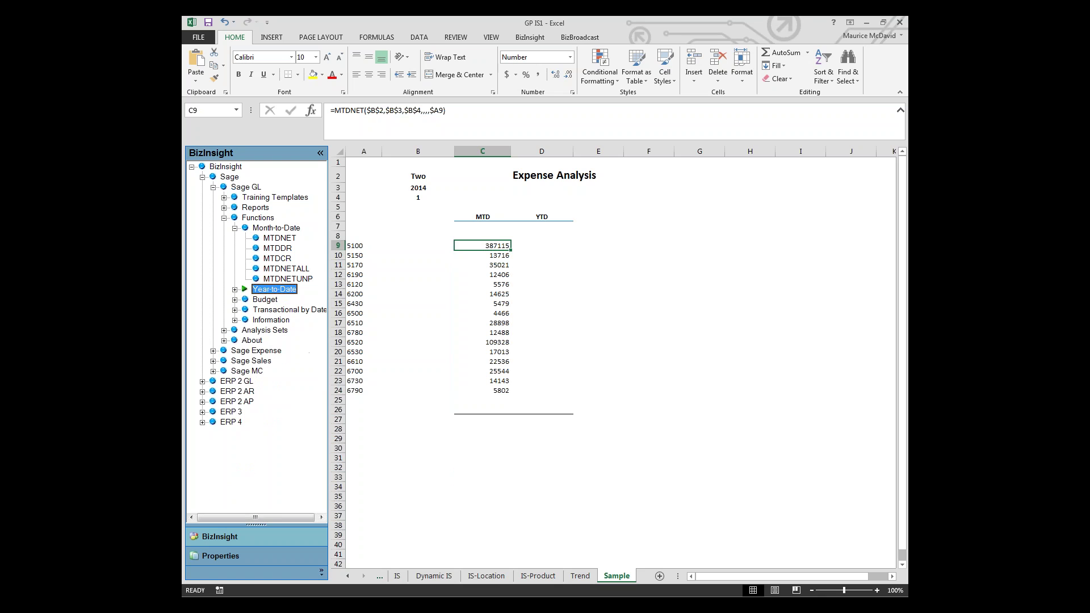
Copy the C9 formula across to D9 and change its function from MTDNET to YTDNET.
click(483, 246)
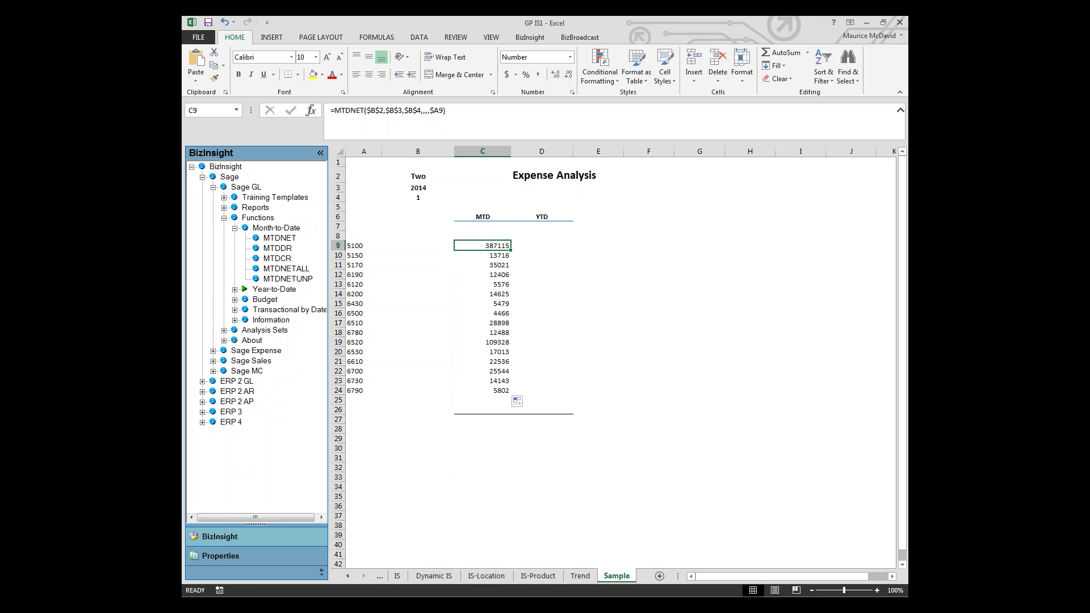
drag(510, 249, 560, 248)
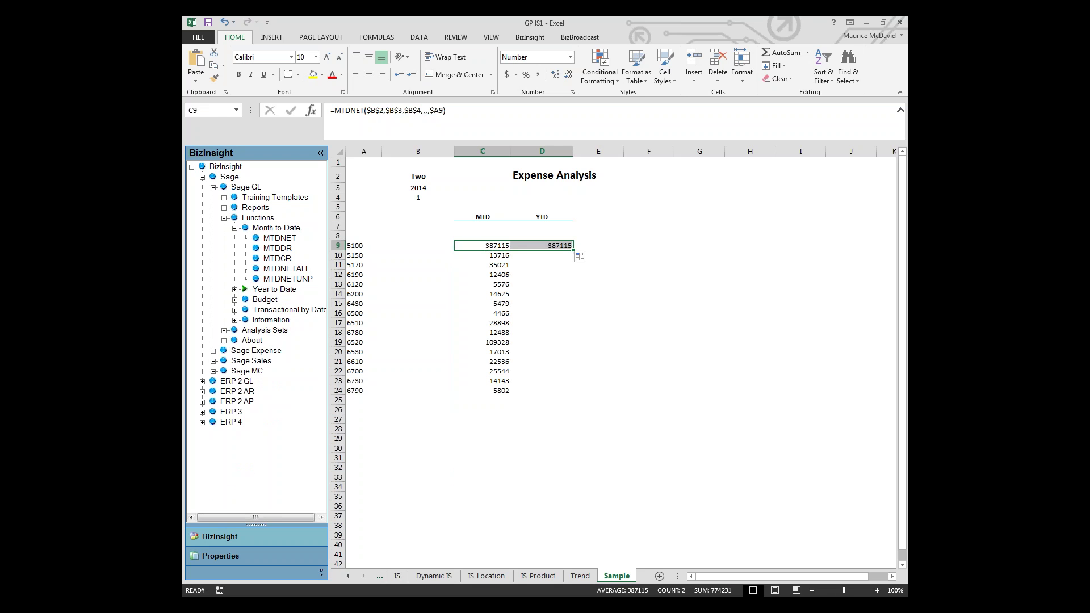
click(598, 284)
click(543, 245)
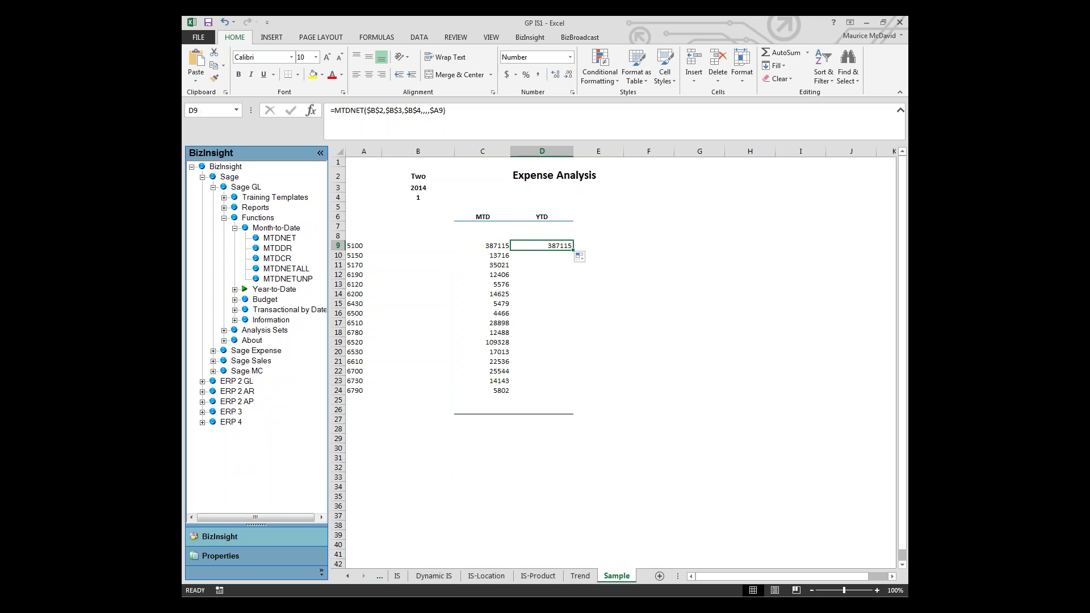
click(334, 110)
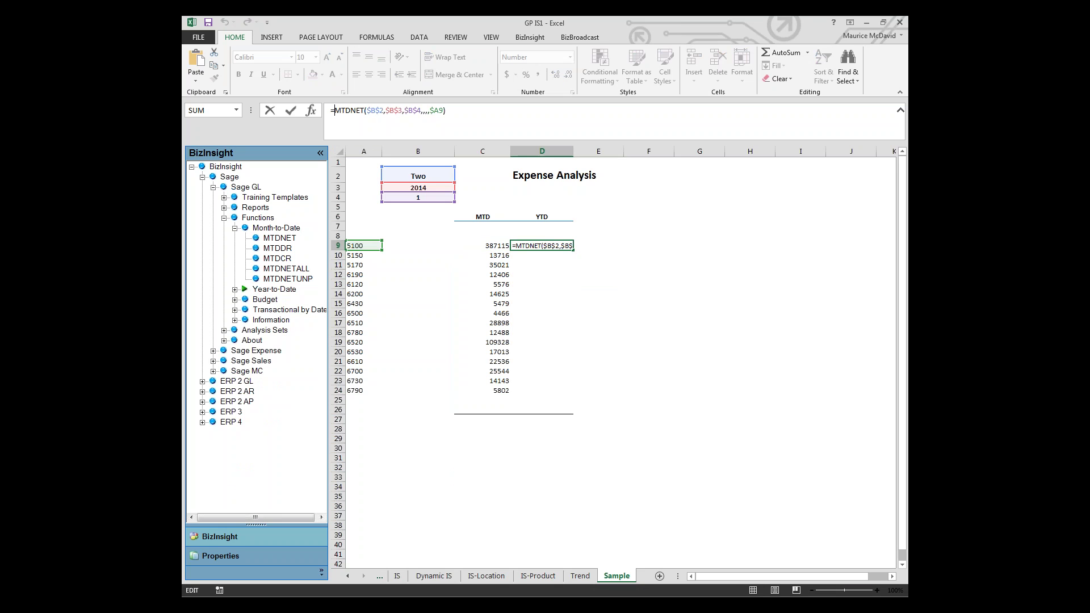
key(Delete)
text(y)
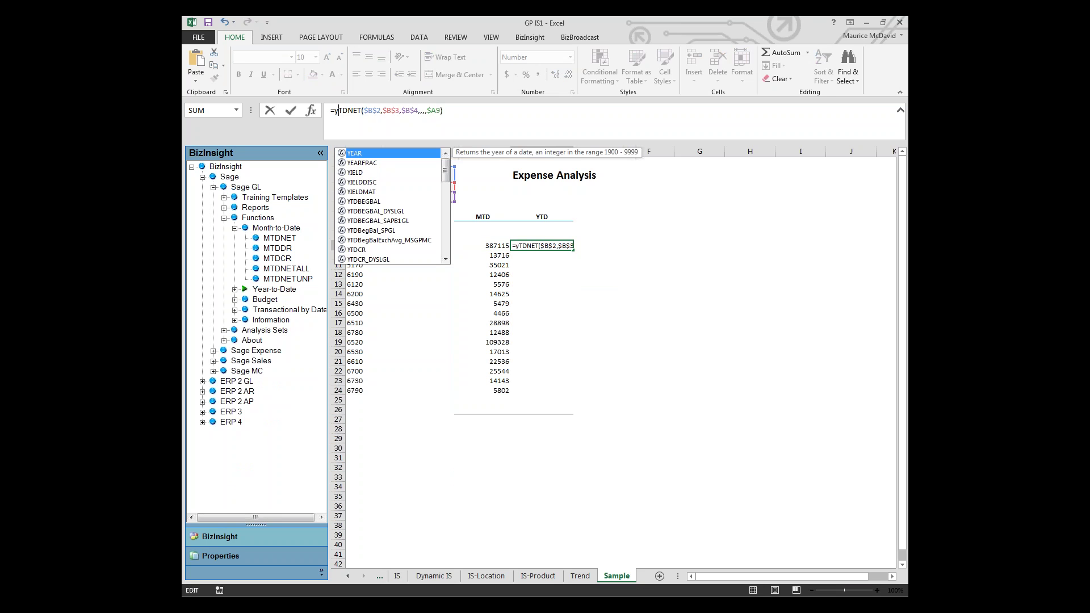
click(699, 264)
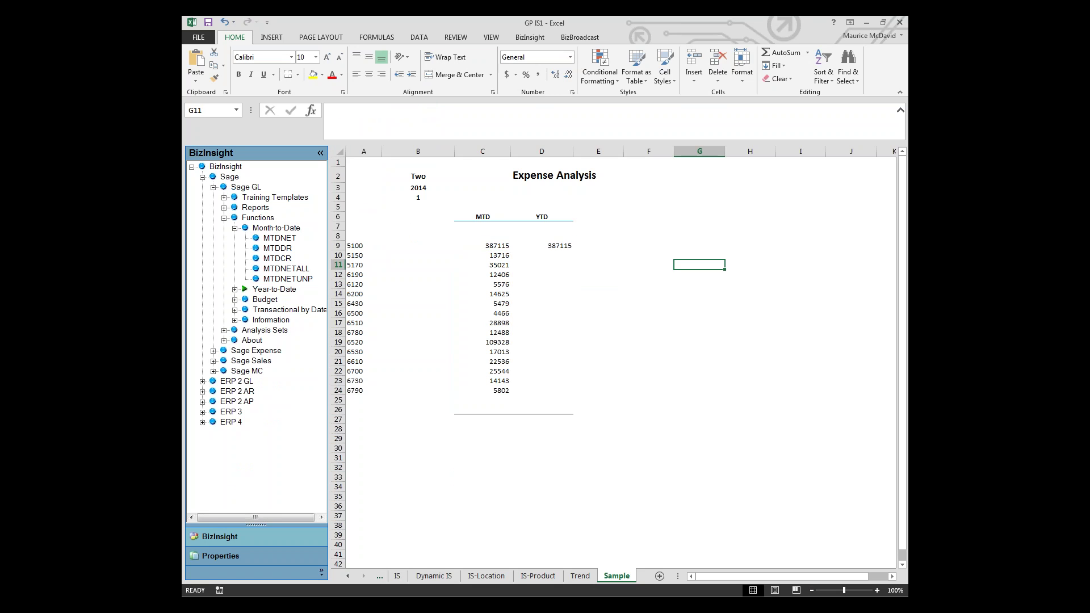
Fill the YTDNET formula from D9 down through D24.
click(542, 245)
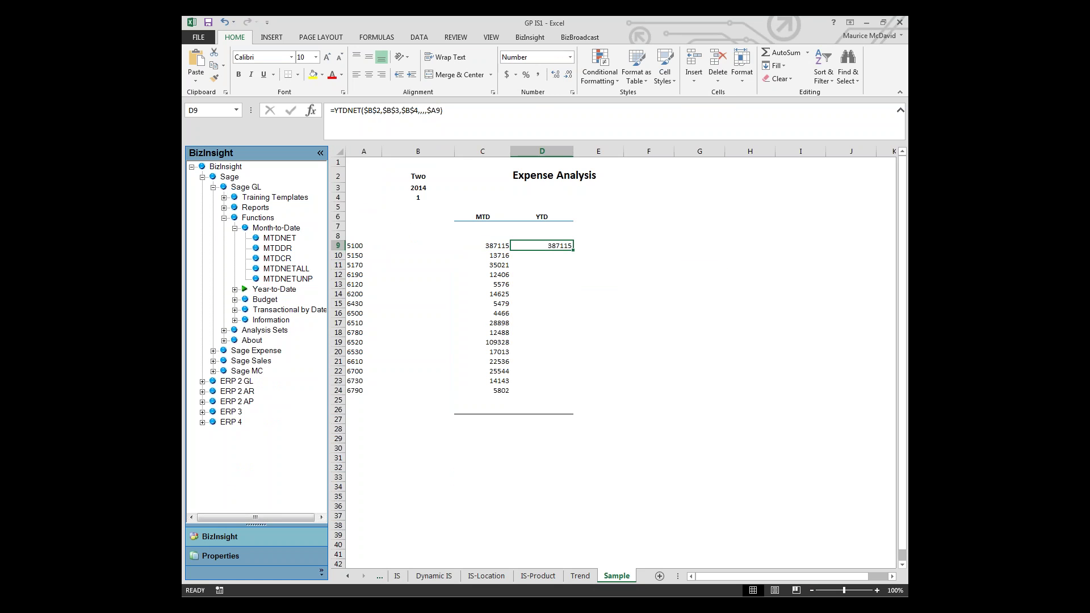
drag(572, 250, 570, 392)
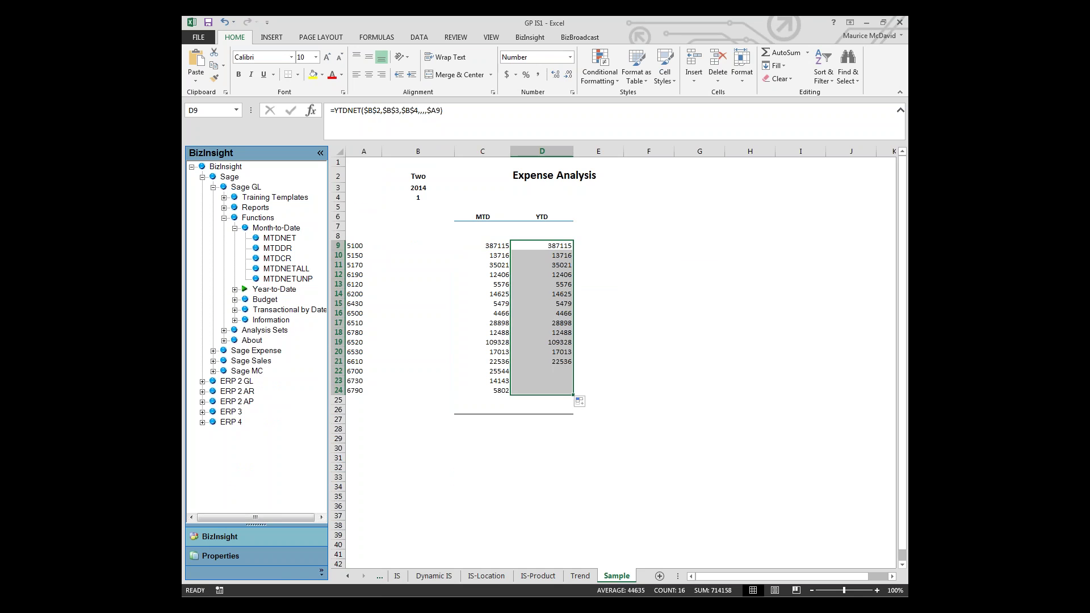
click(649, 458)
Set the fiscal period in B4 to 4 to recalculate the MTD and YTD columns.
click(418, 197)
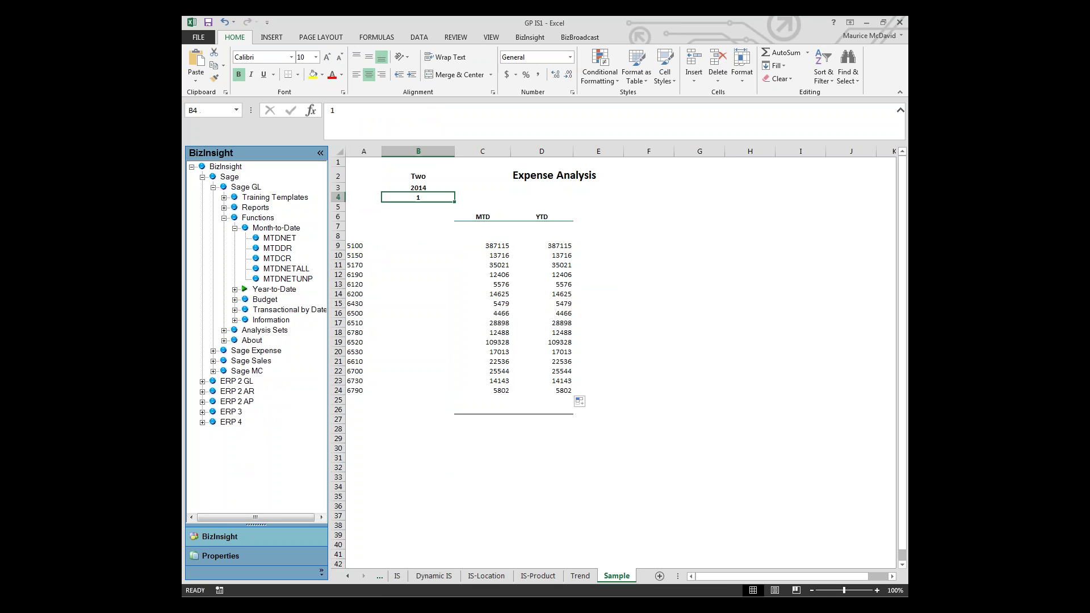
text(4)
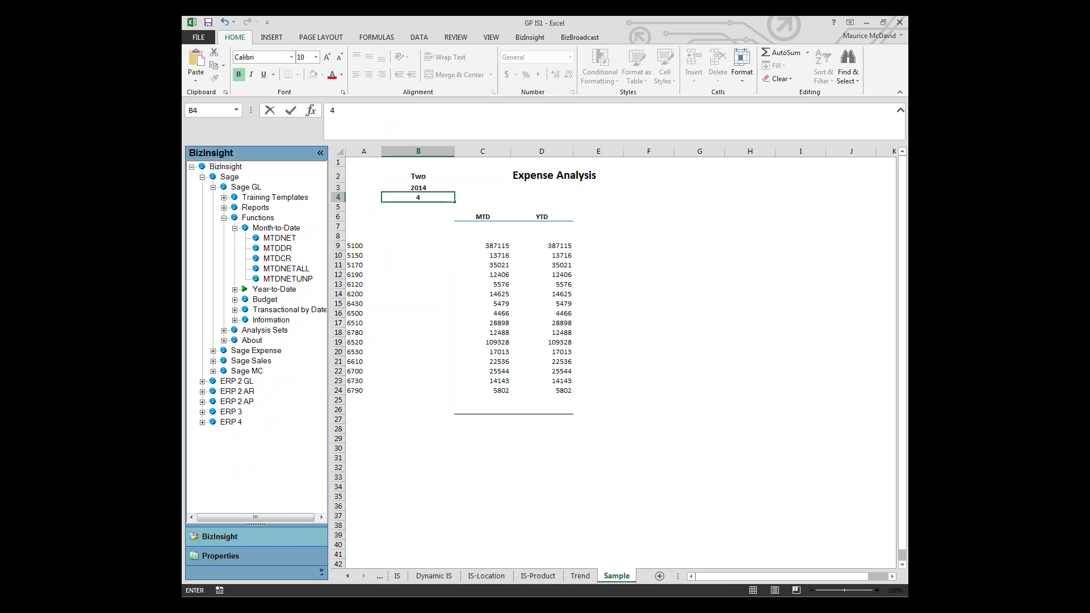
click(801, 236)
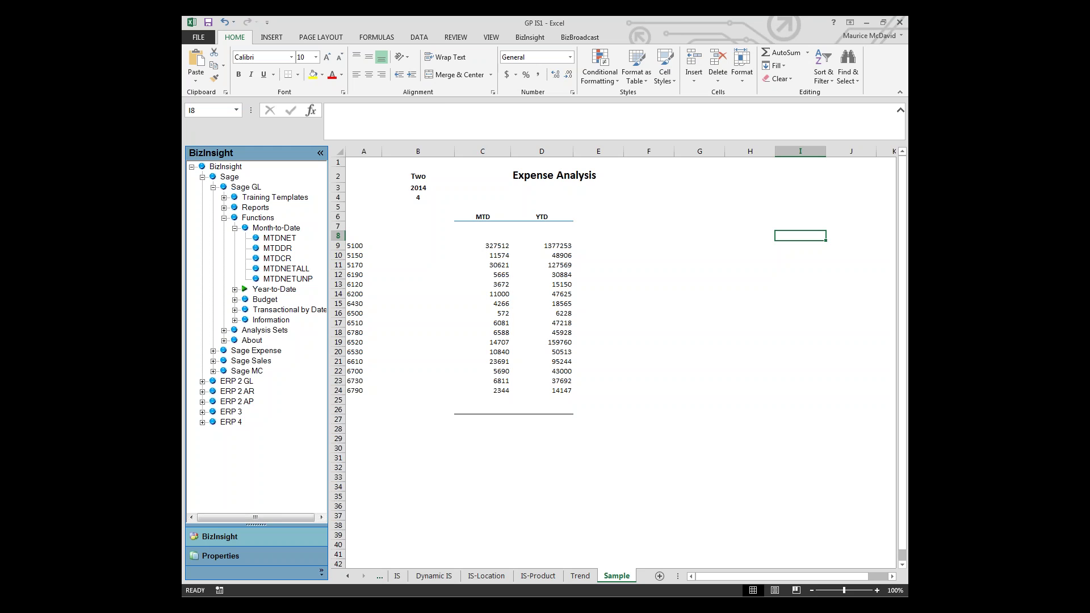
Copy the MTD and YTD formulas in C9:D9 across to E9:F9.
click(482, 246)
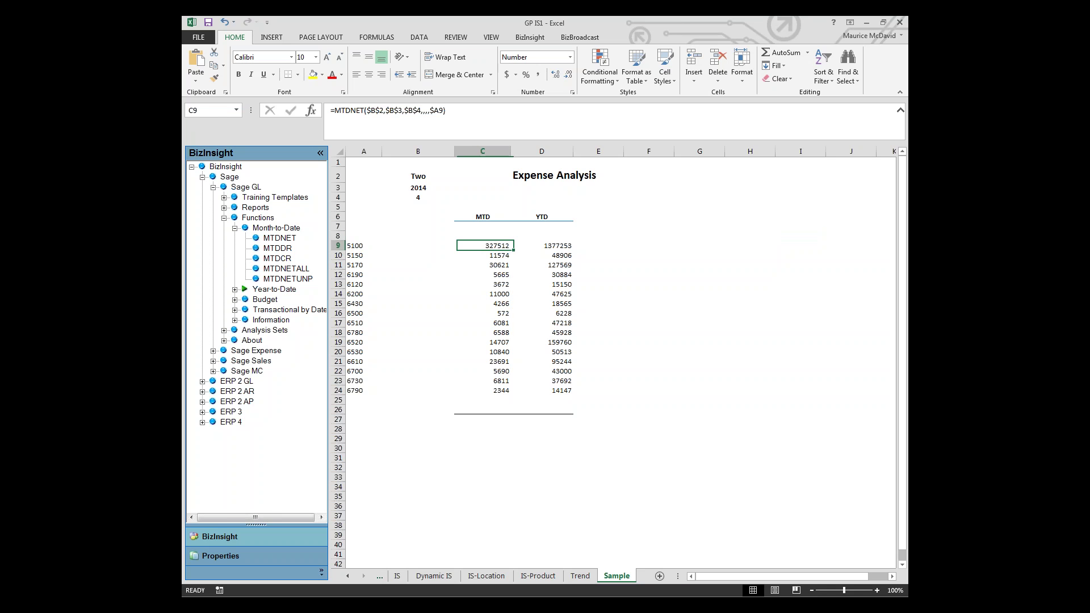
key(shift+Right)
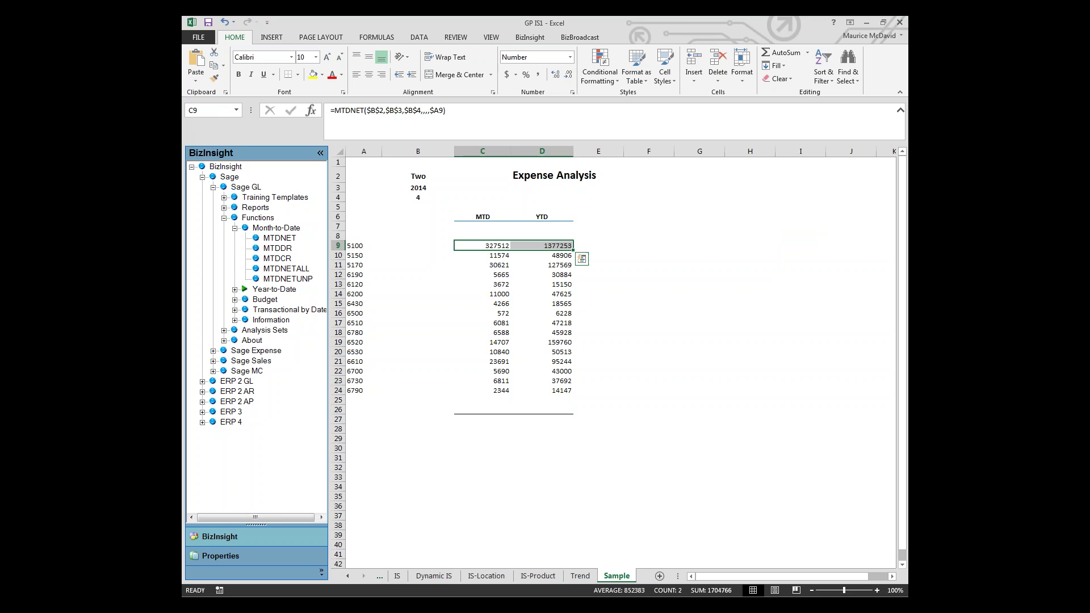
drag(573, 251, 656, 250)
click(699, 313)
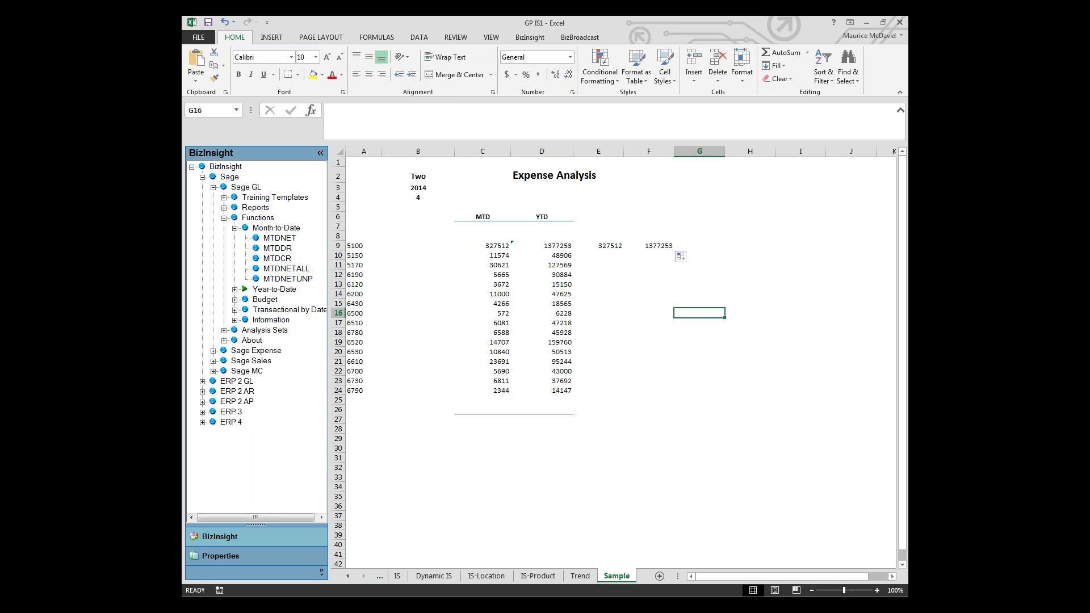
Set the FiscYear argument of the MTDNET formula in E9 to $B$3-1 for the prior year.
click(598, 245)
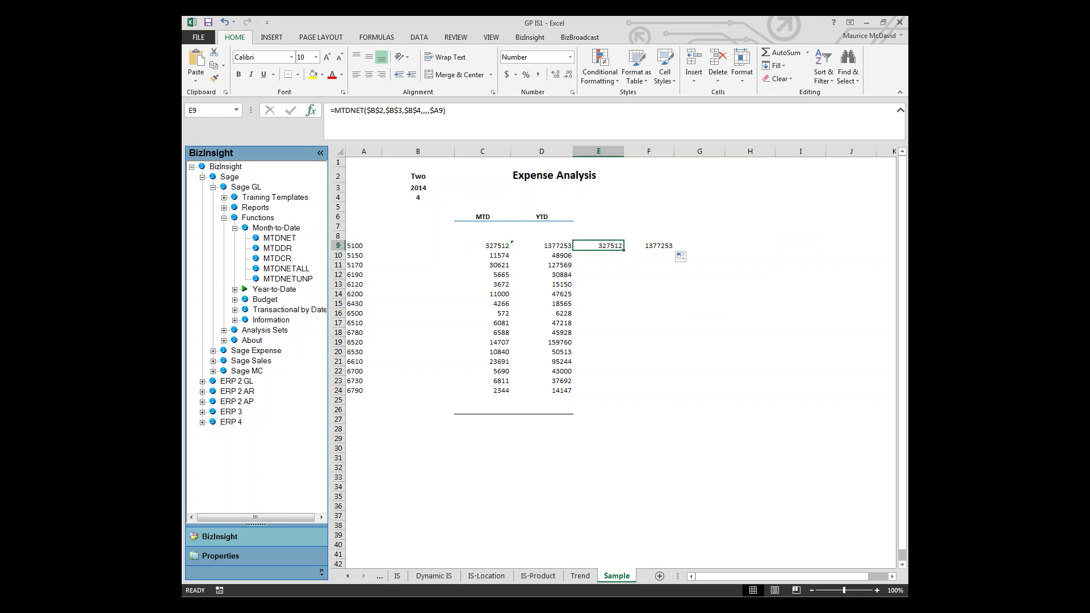
click(311, 110)
click(608, 275)
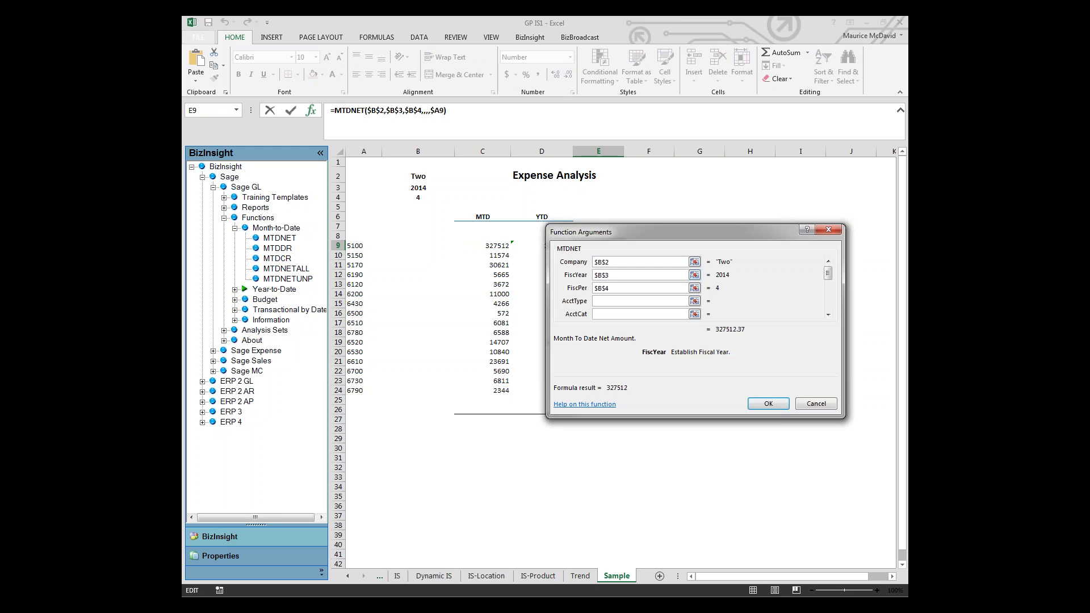
text(-1)
key(Return)
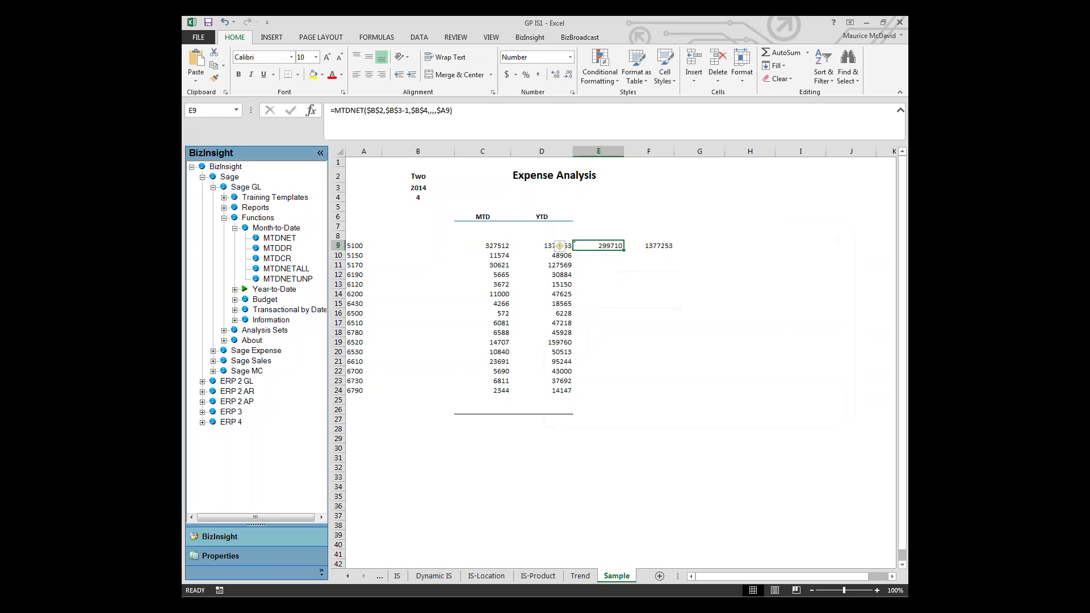
Set the FiscYear argument of the YTDNET formula in F9 to $B$3-1 for the prior year.
click(649, 245)
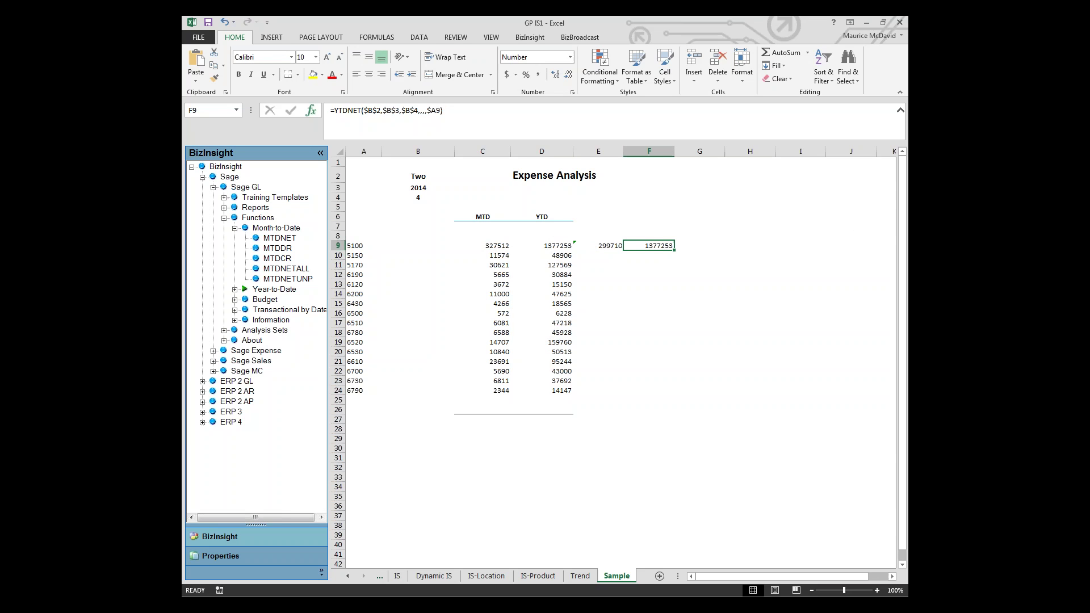
key(shift+F3)
click(625, 275)
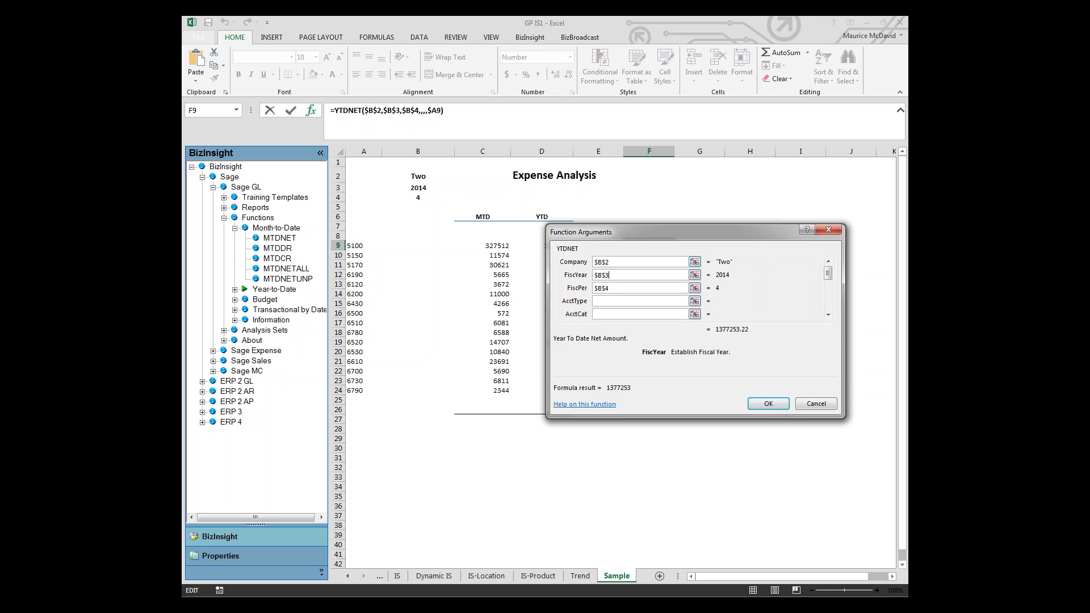
text(-1)
click(768, 403)
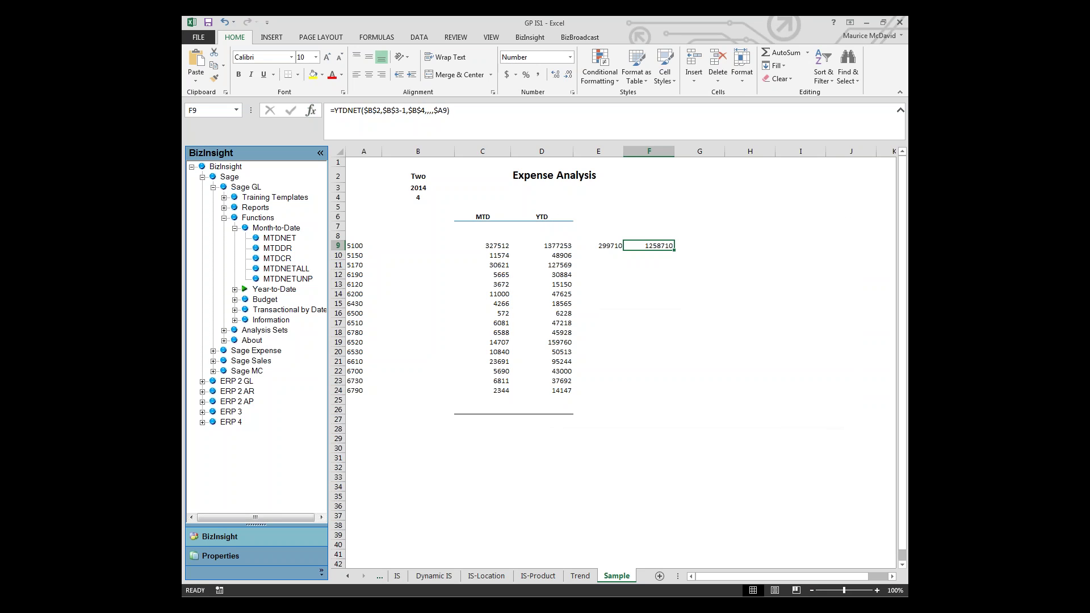
Label the prior-year columns with the headings Prev Yr. in E6 and Prev. Yr. in F6.
click(598, 216)
text(Pre)
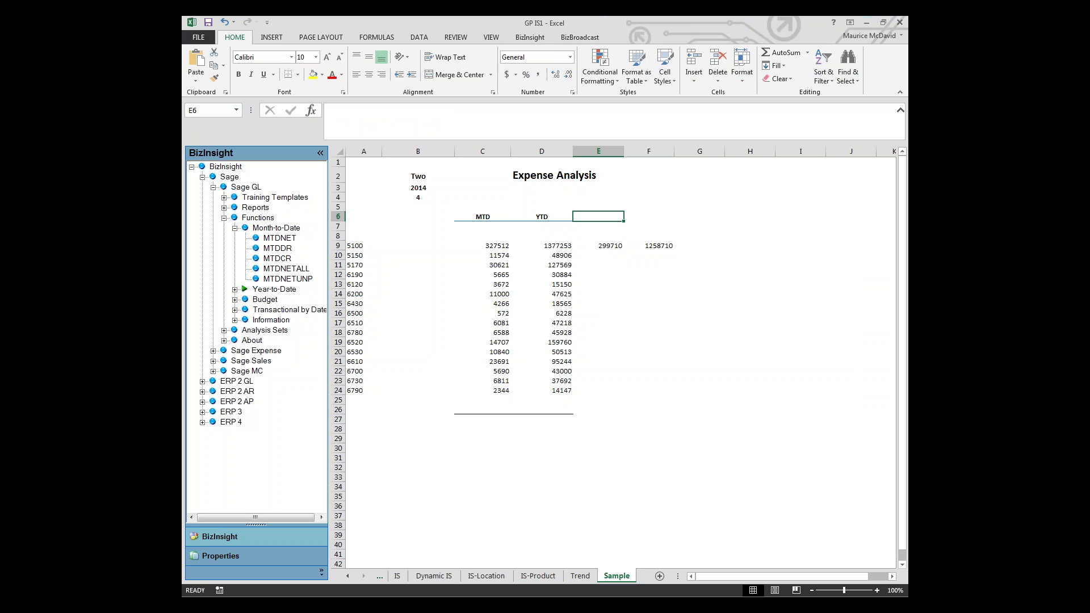
text(v)
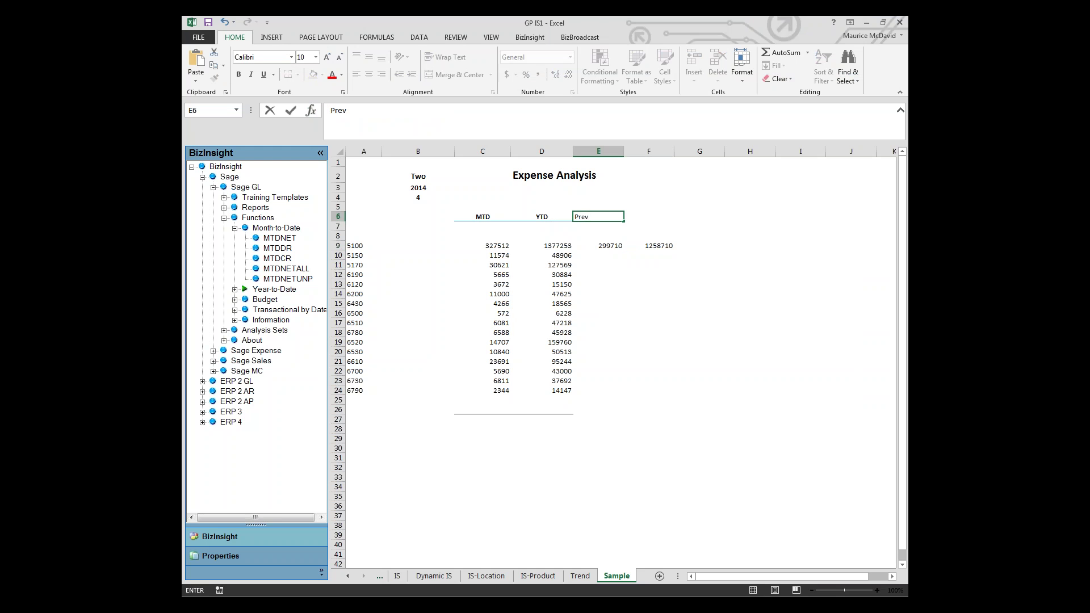
text( Yr.)
key(Tab)
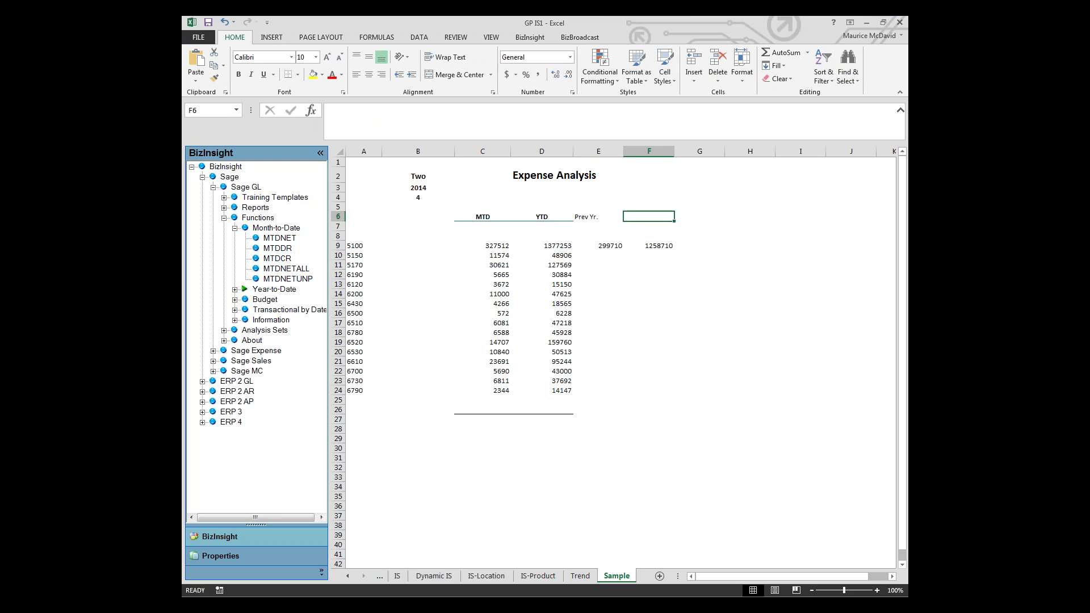
text(Prev. Yr)
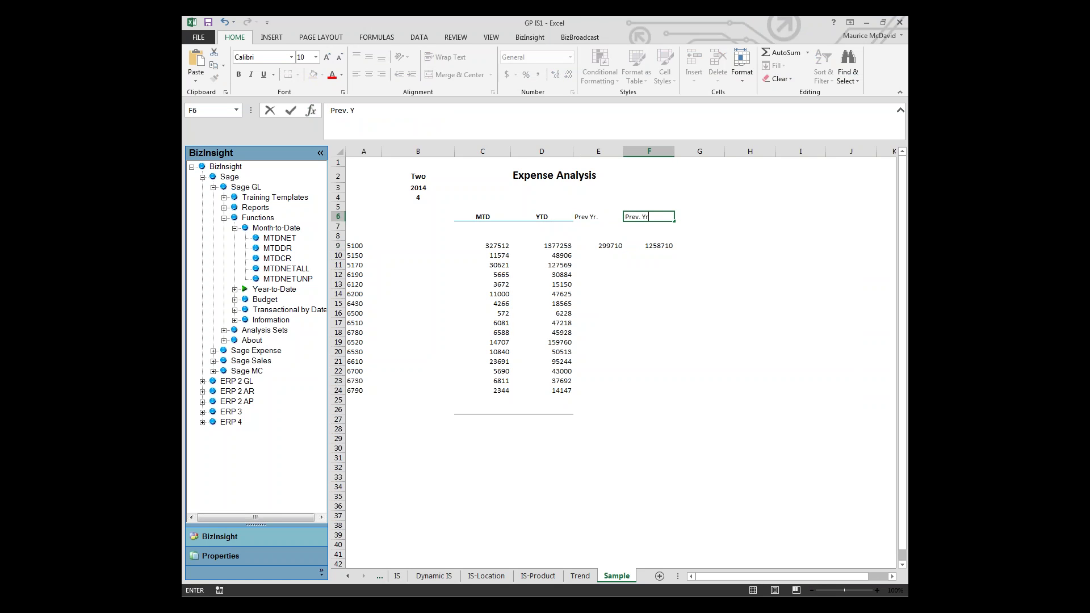
text(.)
key(Return)
click(801, 245)
Fill the prior-year MTDNET and YTDNET formulas in E9 and F9 down through row 24.
click(598, 245)
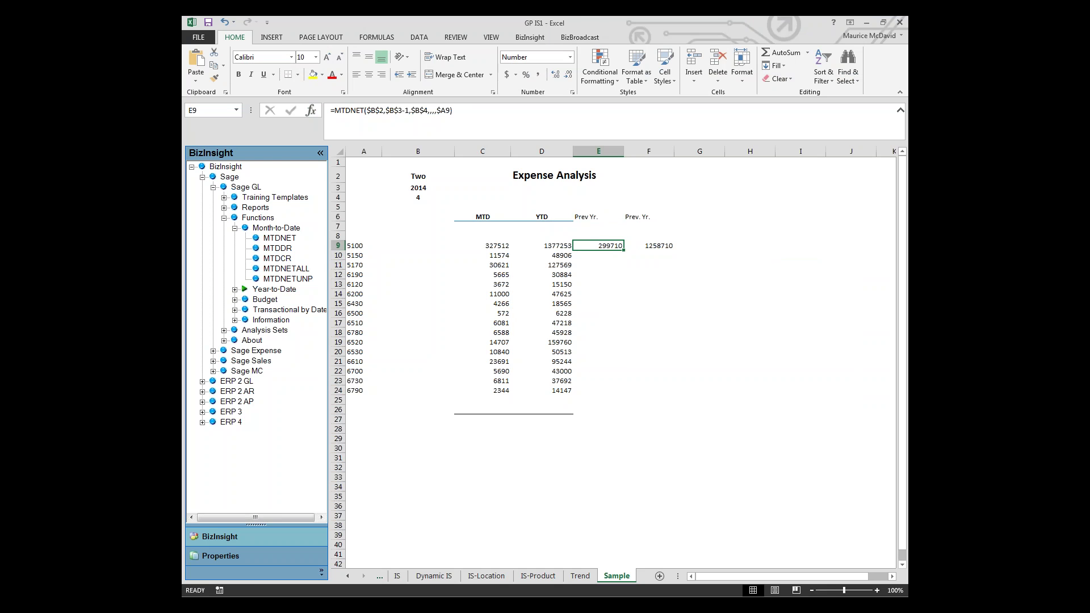
drag(623, 250, 623, 392)
click(649, 245)
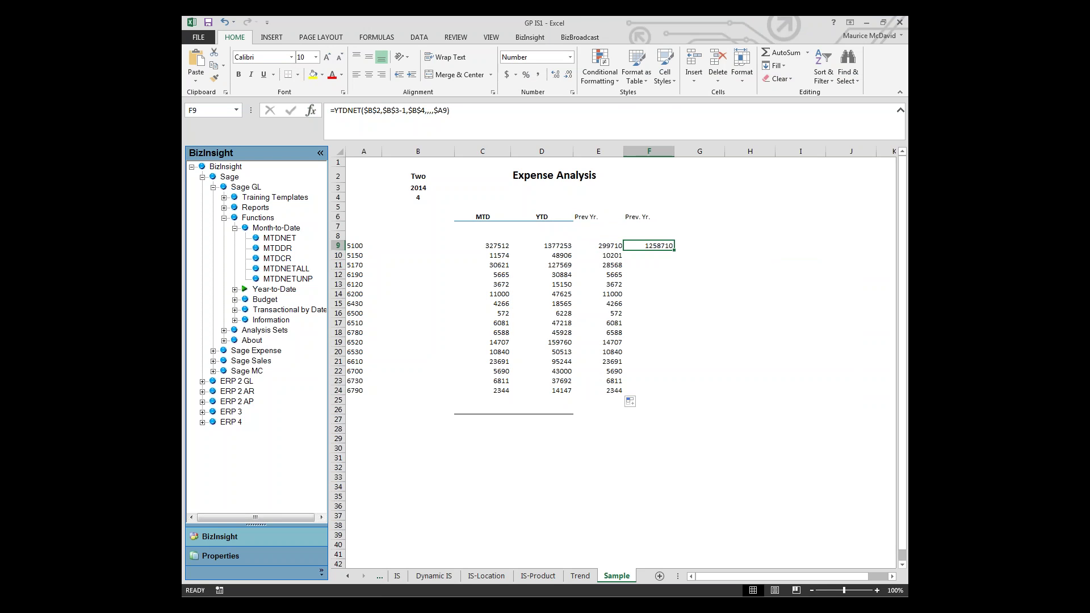
drag(674, 250, 675, 404)
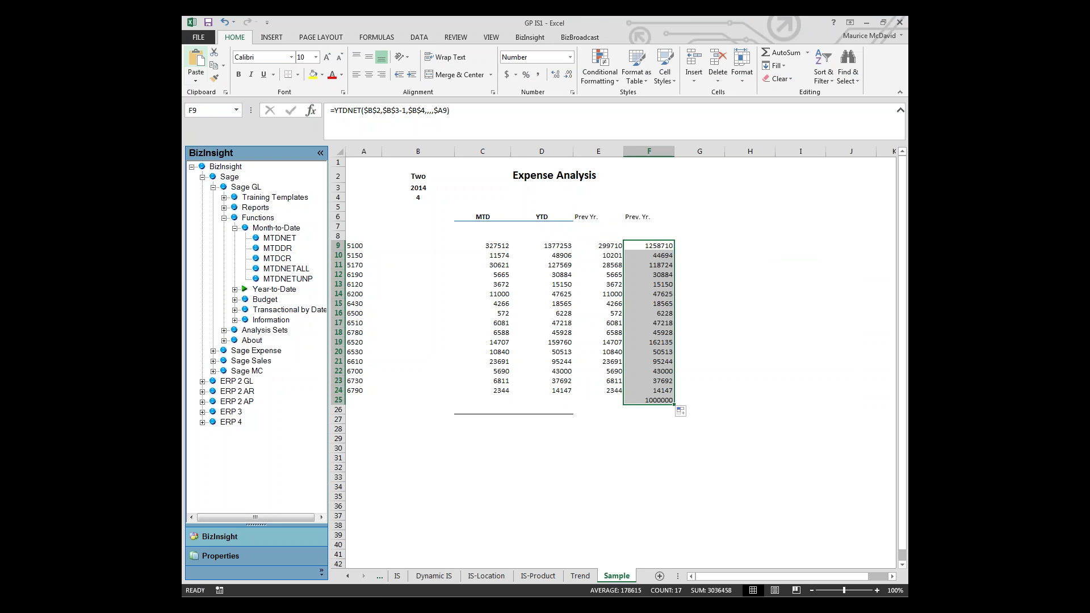
key(ctrl+z)
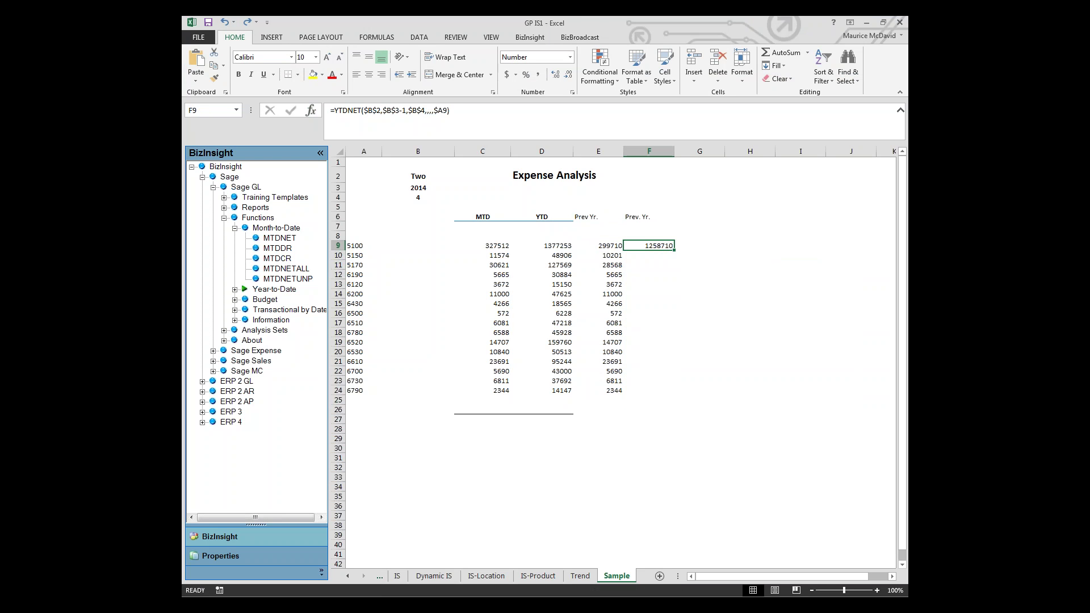
drag(675, 250, 674, 395)
click(749, 438)
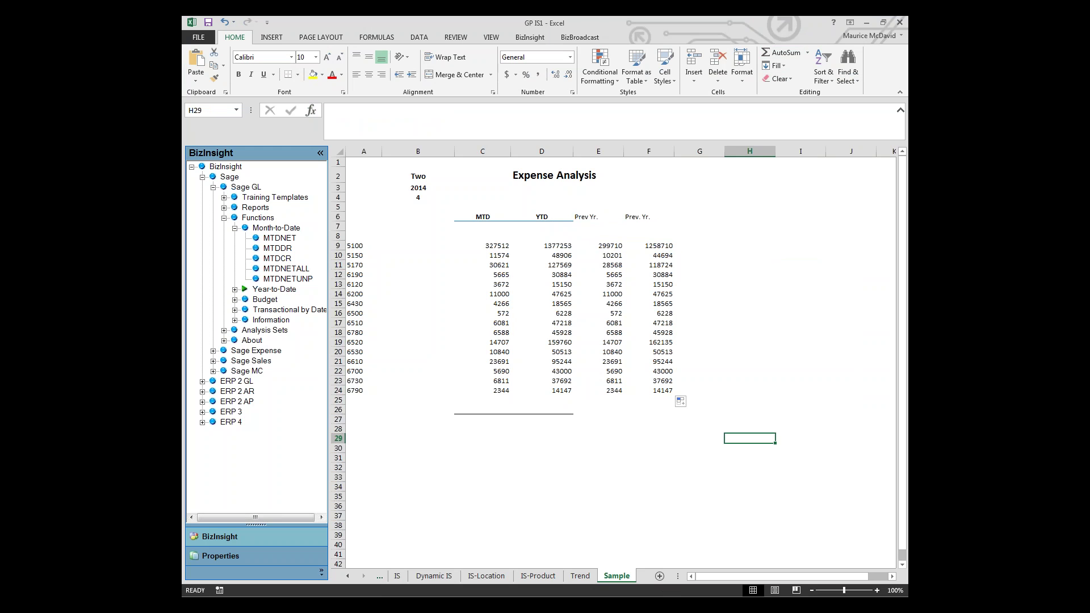
Add an AutoSum total for the current-year MTD column in C27.
click(482, 429)
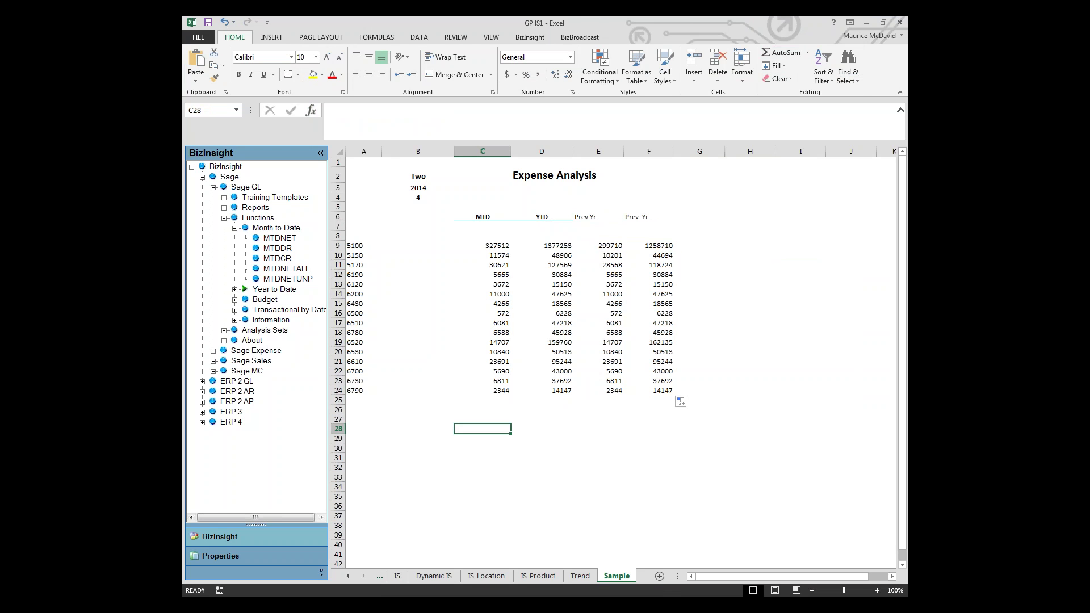
click(482, 419)
click(781, 53)
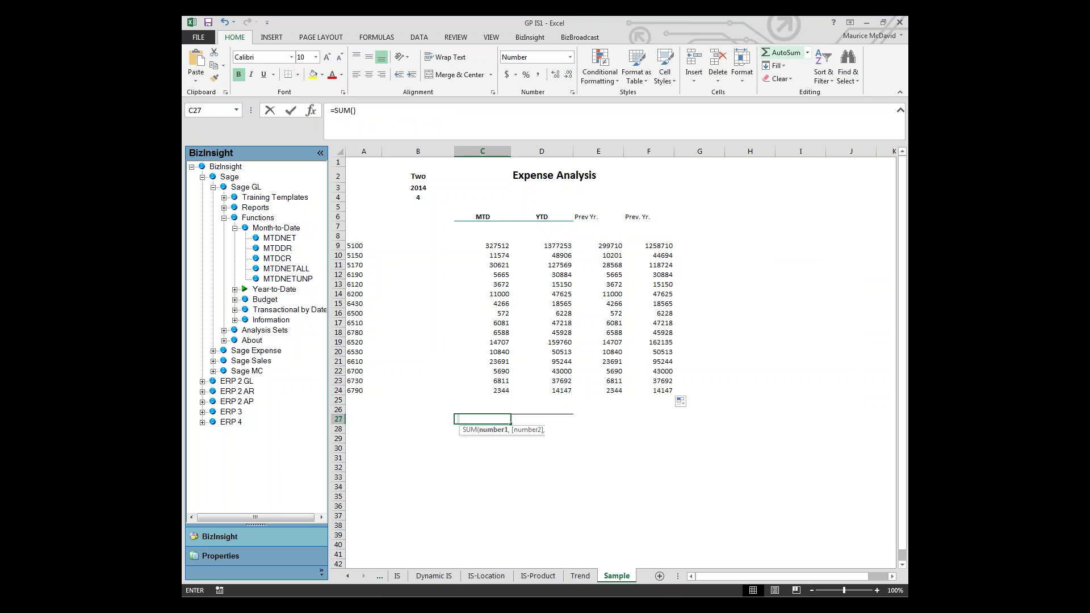
key(Return)
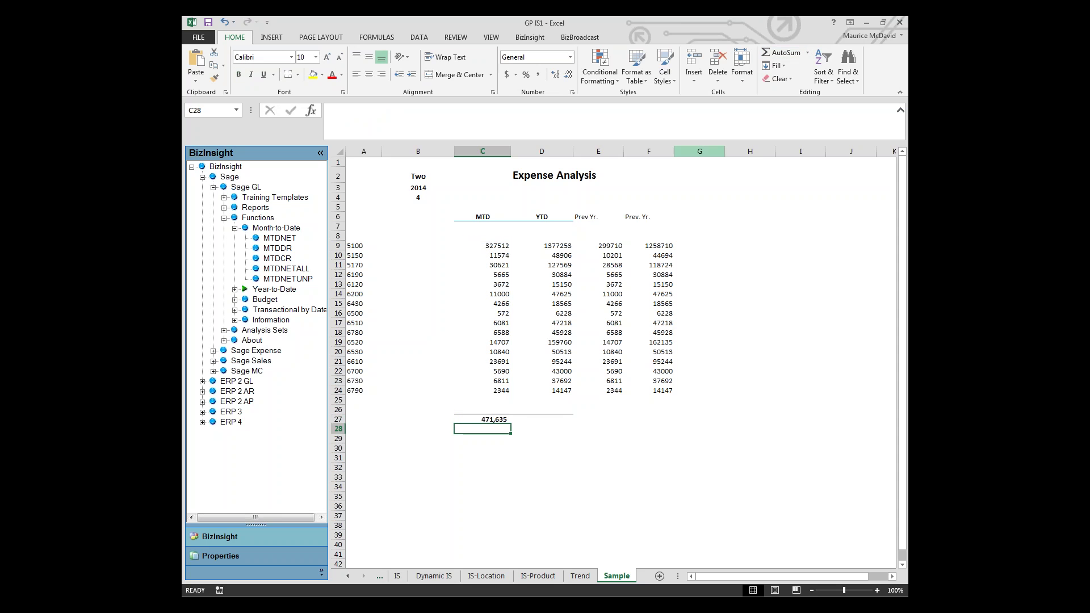
click(780, 52)
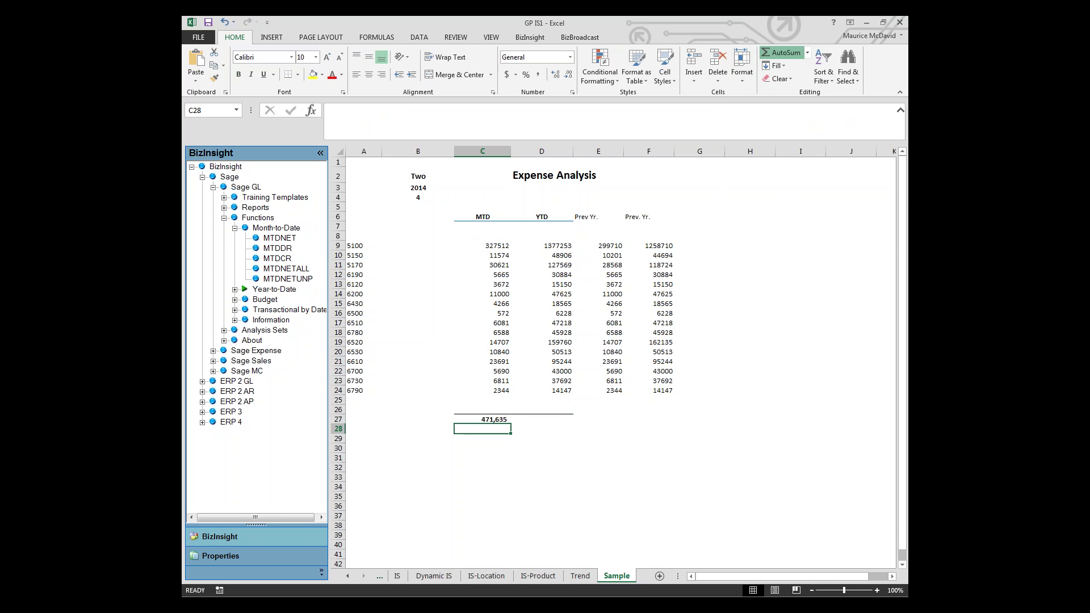
drag(542, 516, 542, 526)
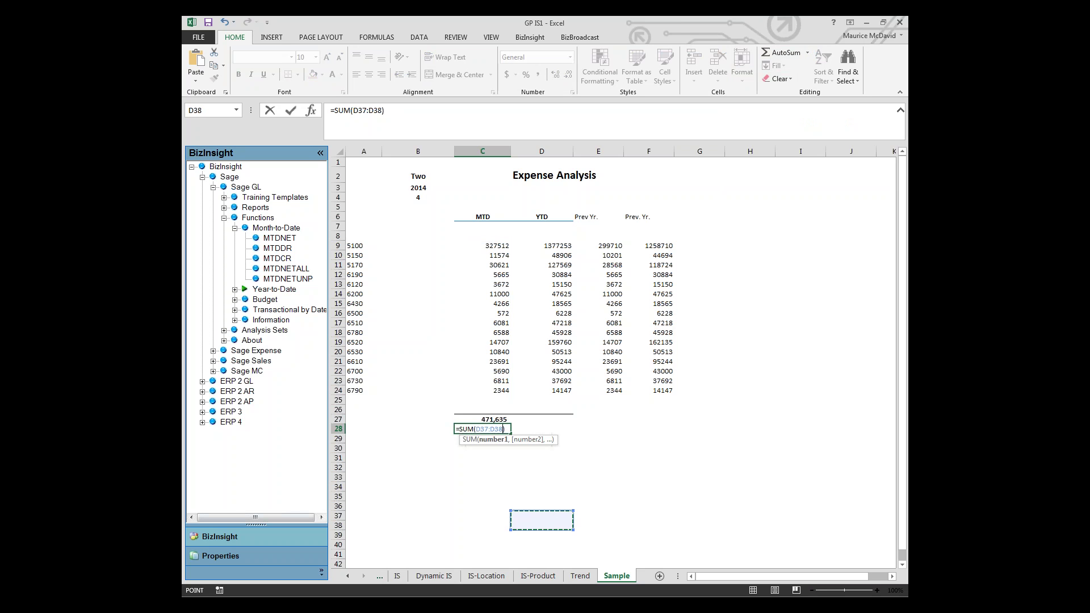
key(ctrl+z)
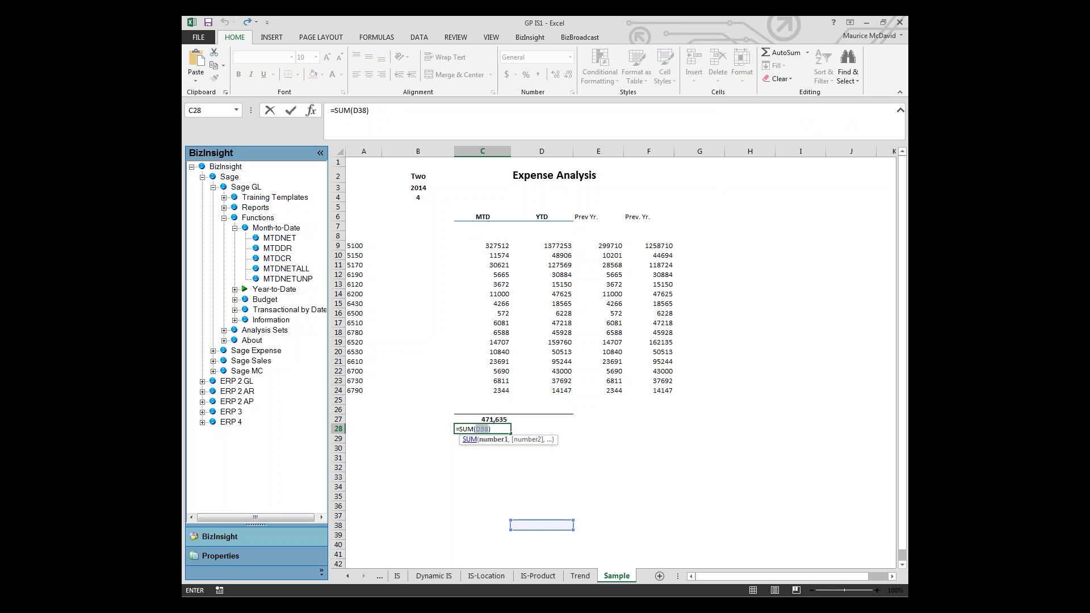
key(Escape)
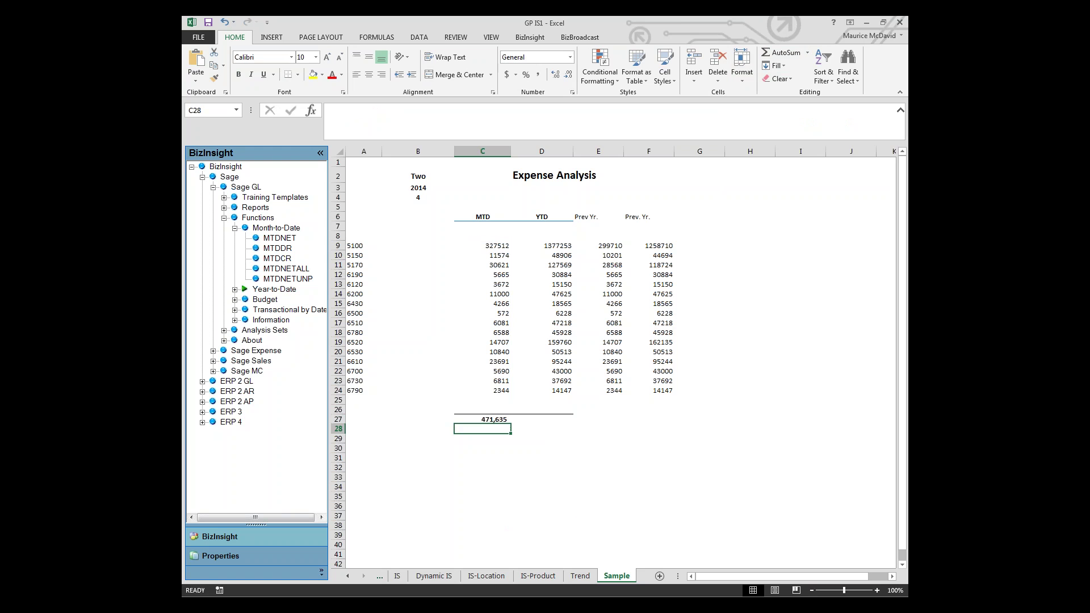
Extend the total line in row 26 across C26:F26 and apply a bottom border to E26.
click(649, 419)
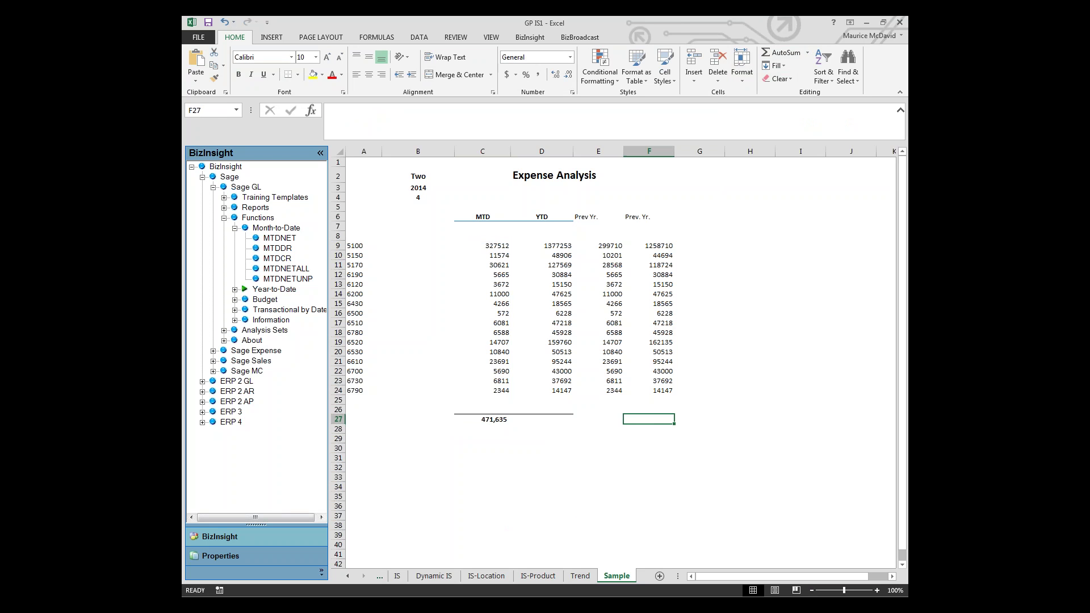
drag(482, 410, 649, 410)
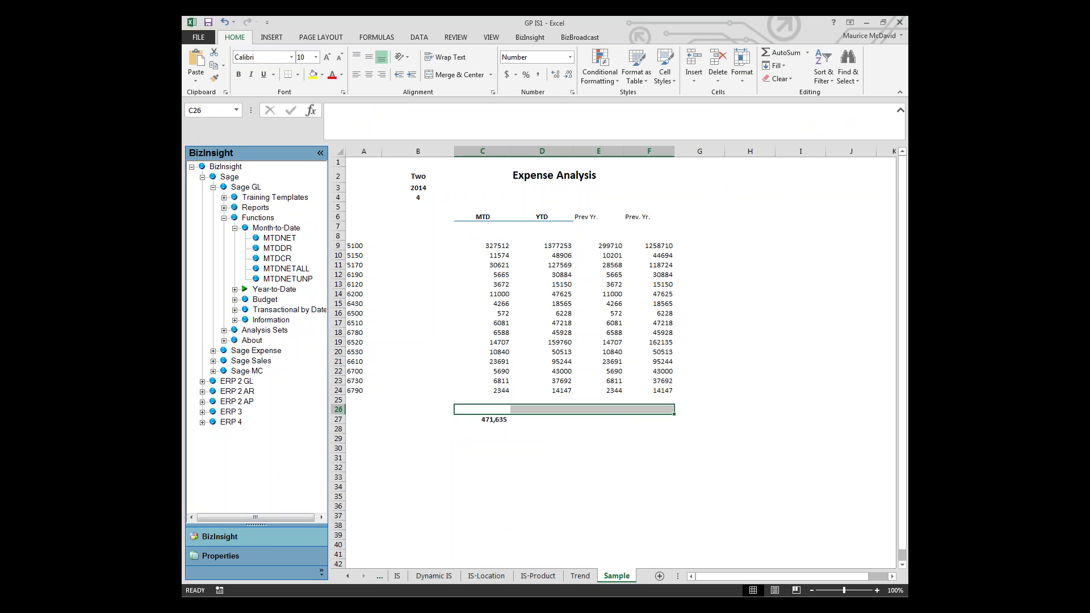
click(542, 409)
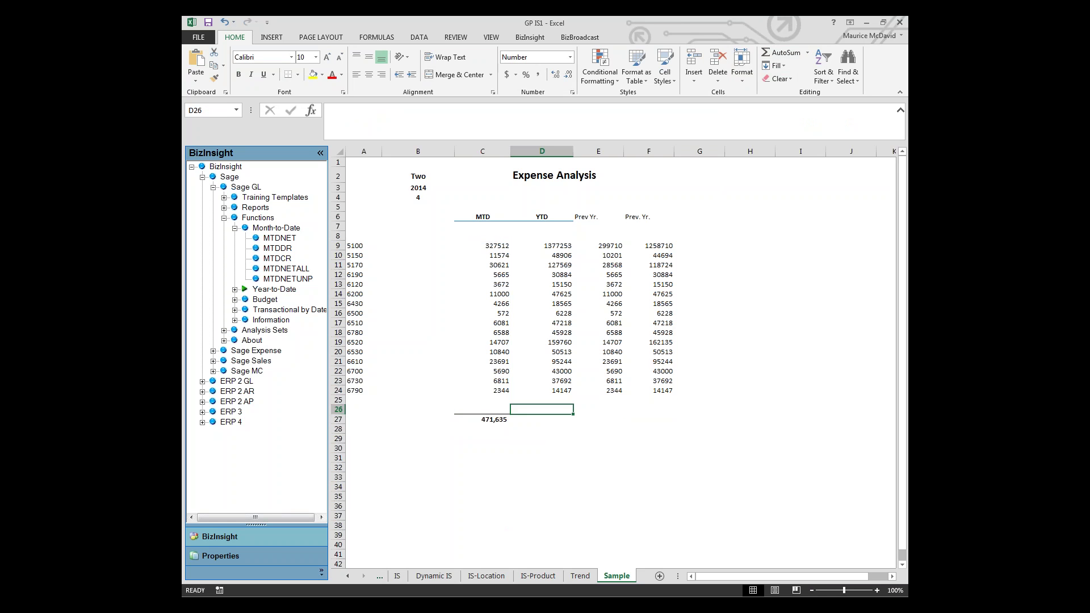
drag(482, 409, 675, 414)
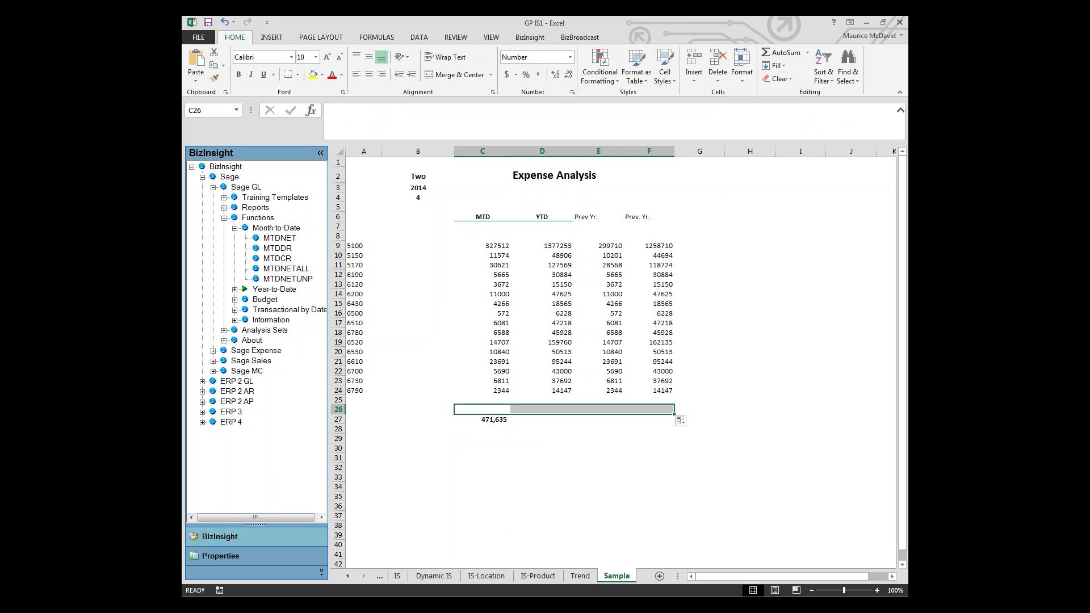
click(749, 409)
click(598, 409)
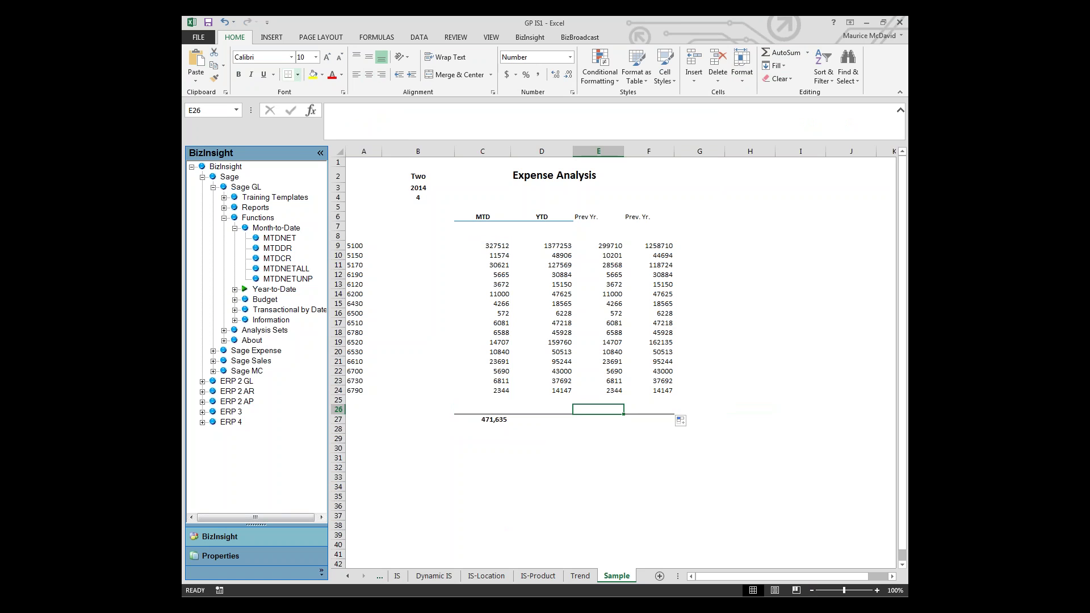
click(297, 74)
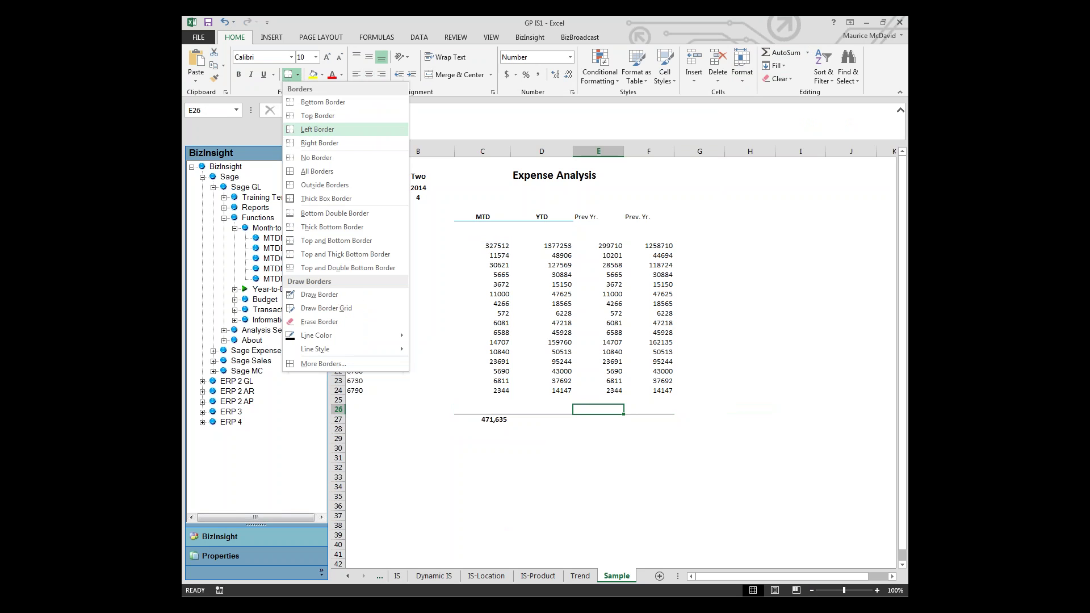
click(323, 102)
click(749, 361)
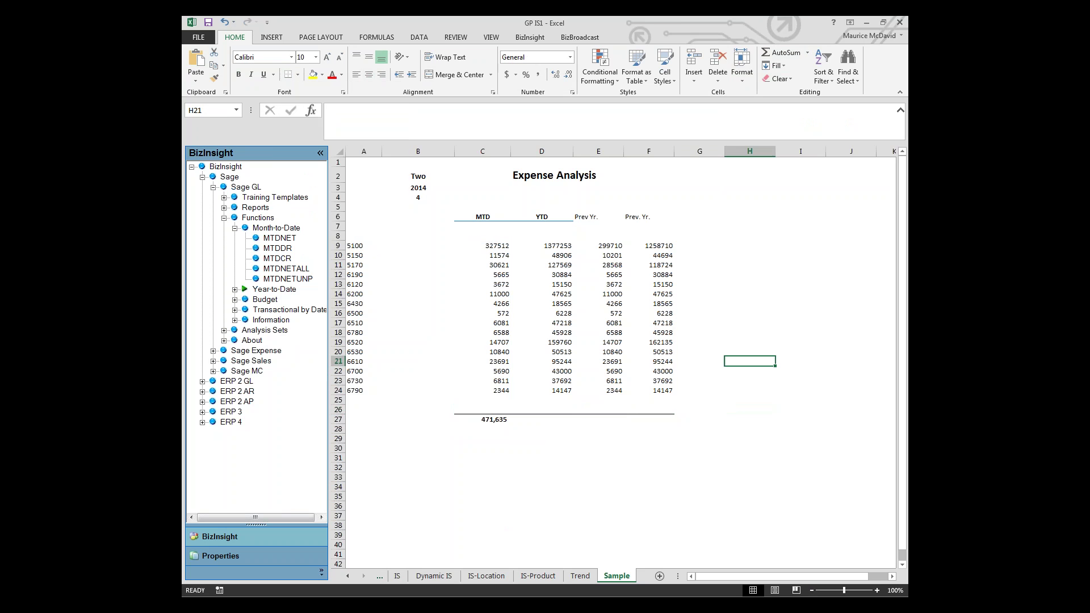
Total the prior-year YTD column in F27 with an AutoSum of F9:F26.
click(649, 419)
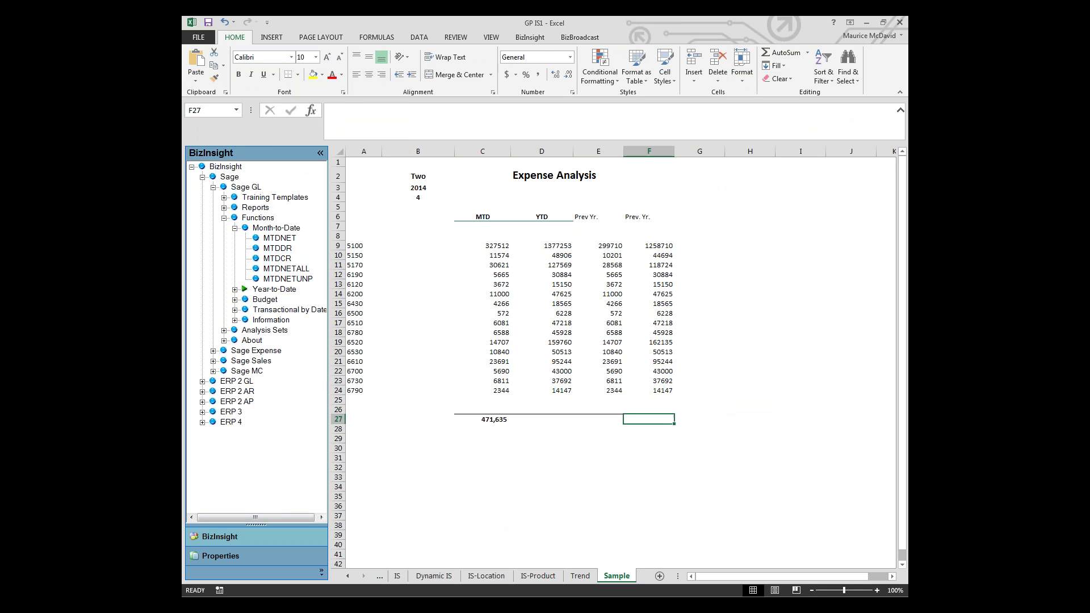
click(782, 52)
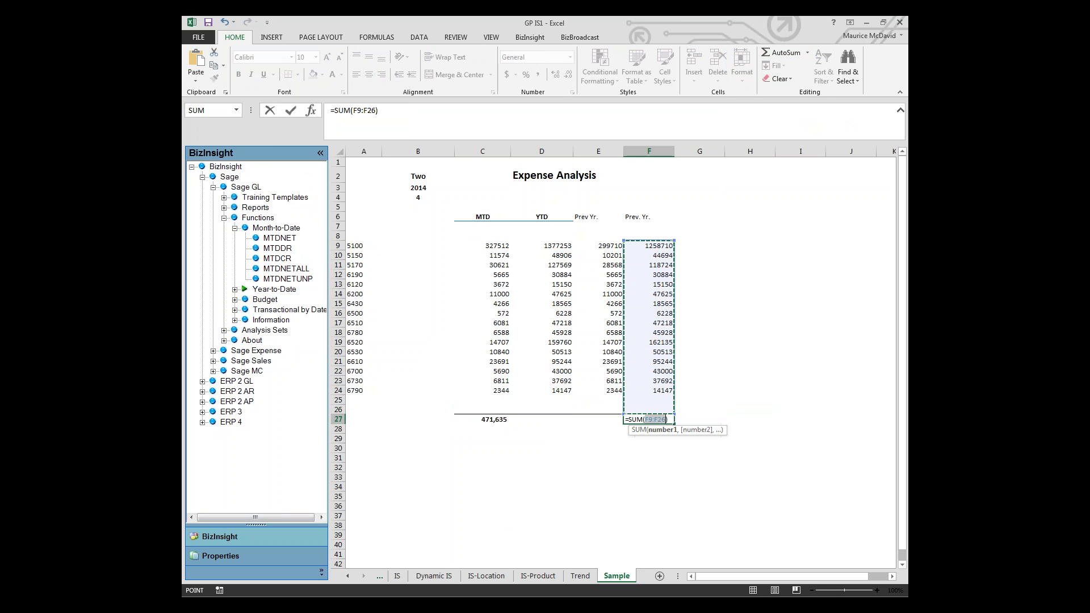
key(Return)
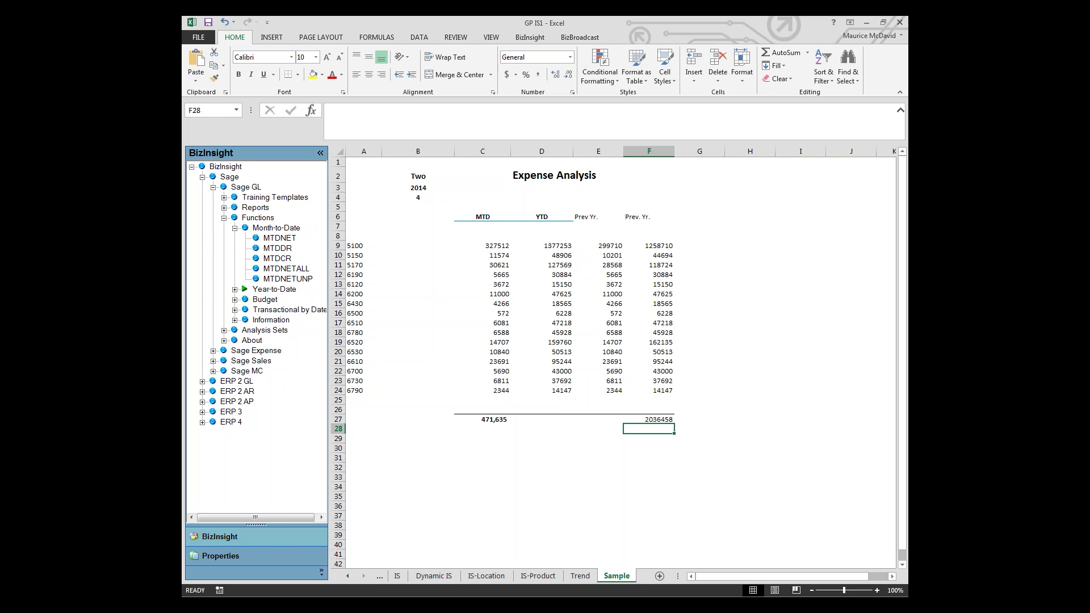
Expand the Sage GL Training Templates, and open the BizInsight Expression Editor to review its Include/Exclude options before closing it.
click(224, 218)
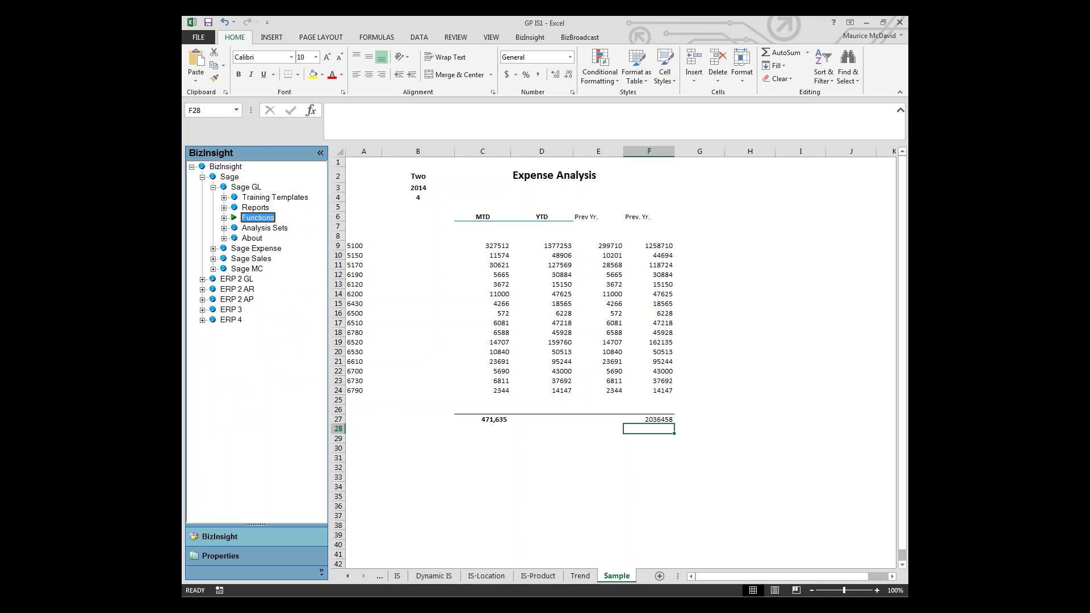
click(224, 197)
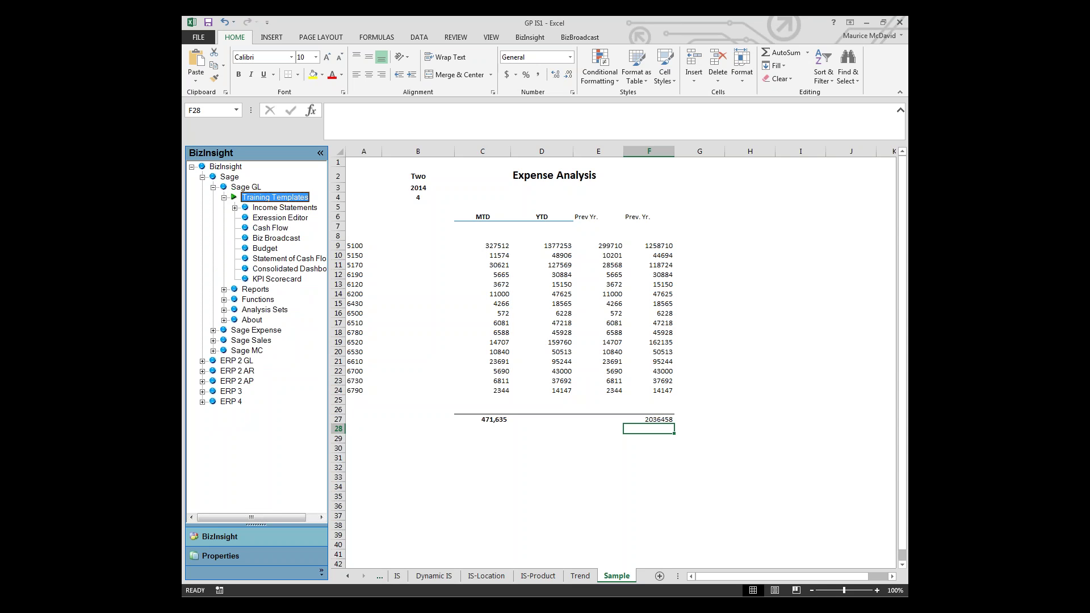
click(280, 217)
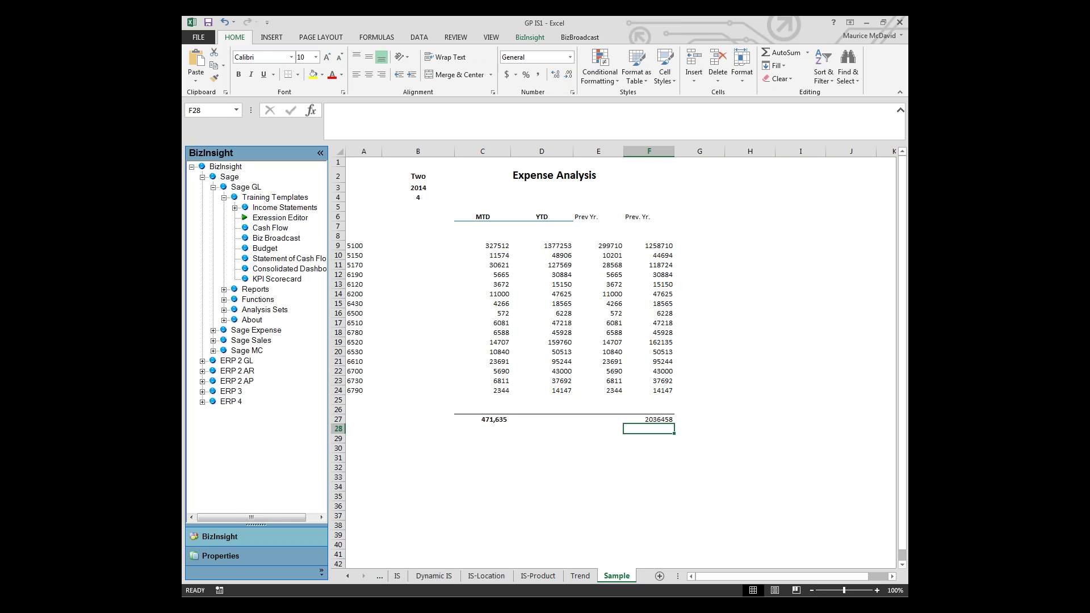
click(529, 37)
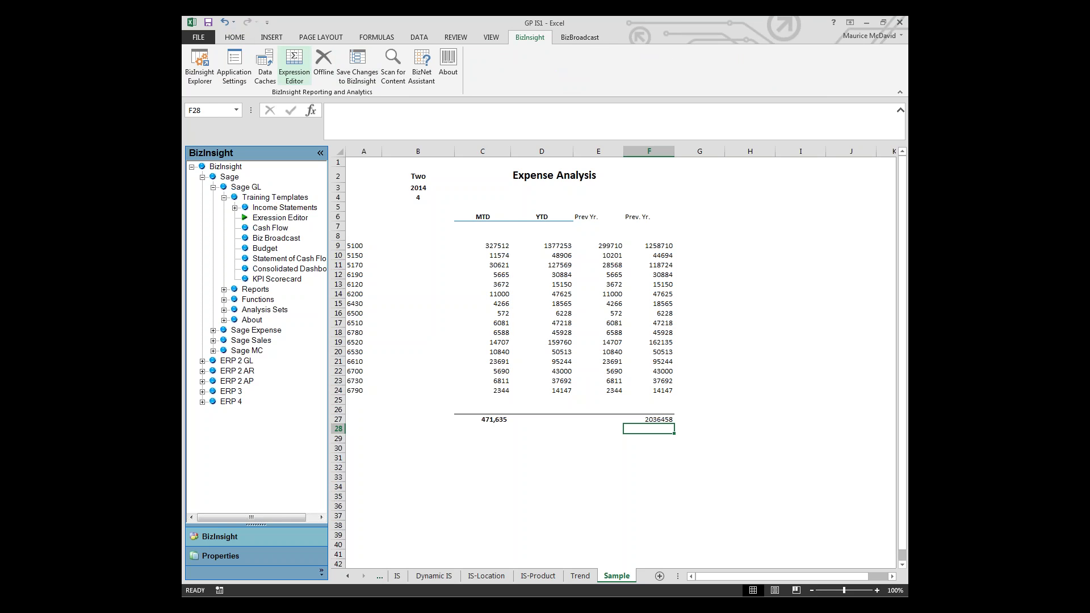
click(294, 65)
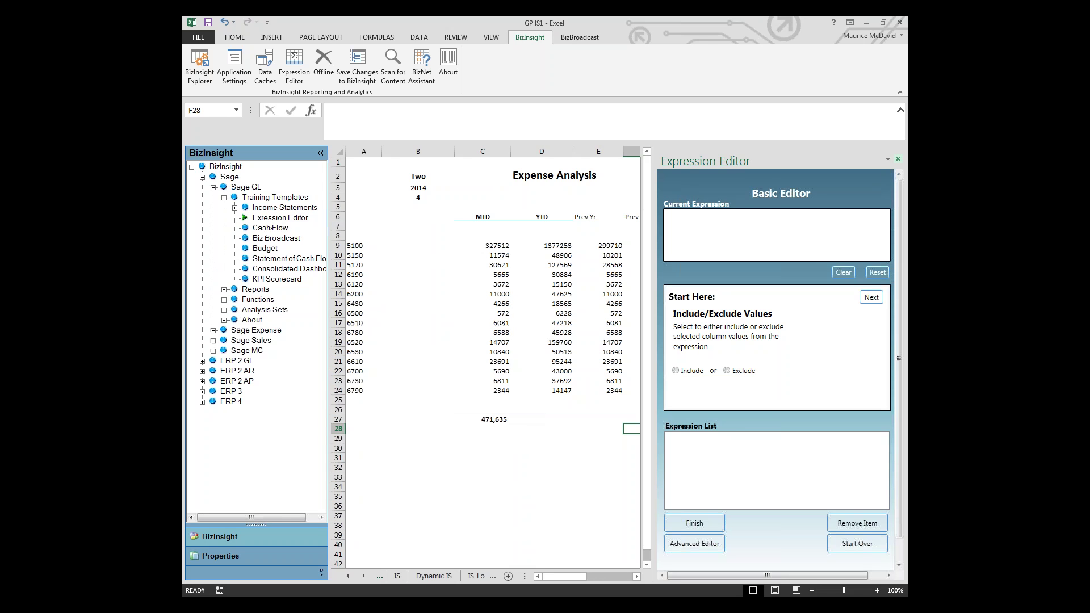
click(897, 159)
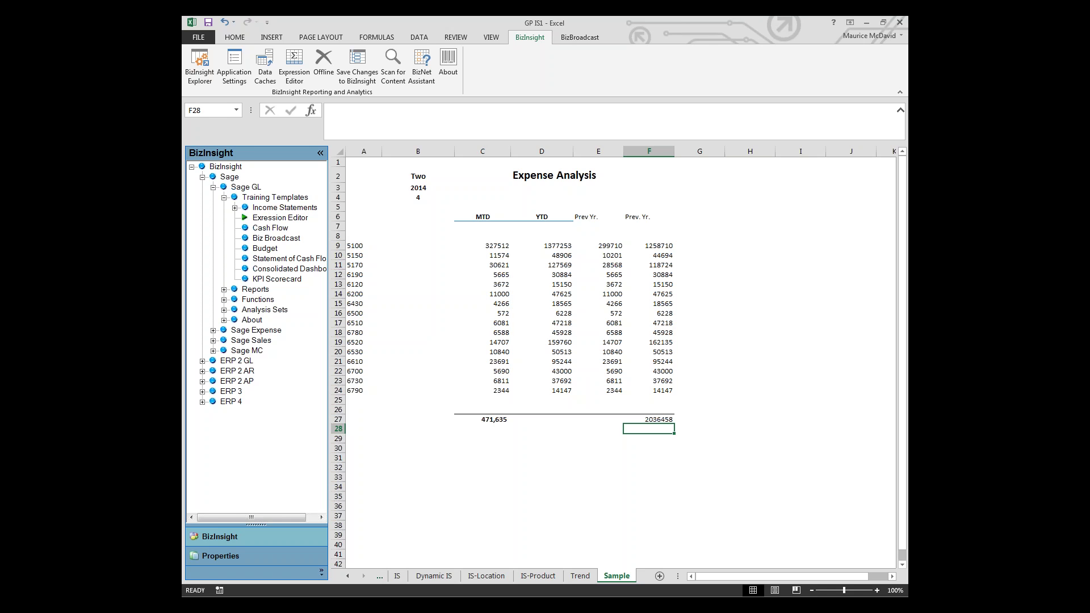
Open the Biz Broadcast training template through cell C3 and display the BizBroadcast distribution and scheduling commands.
drag(276, 238, 482, 187)
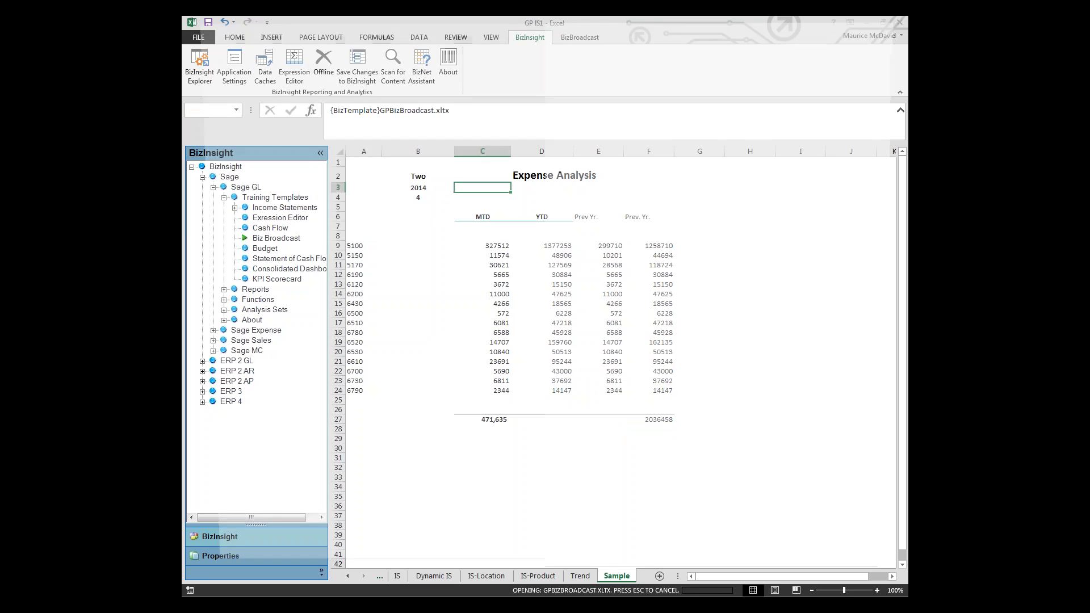
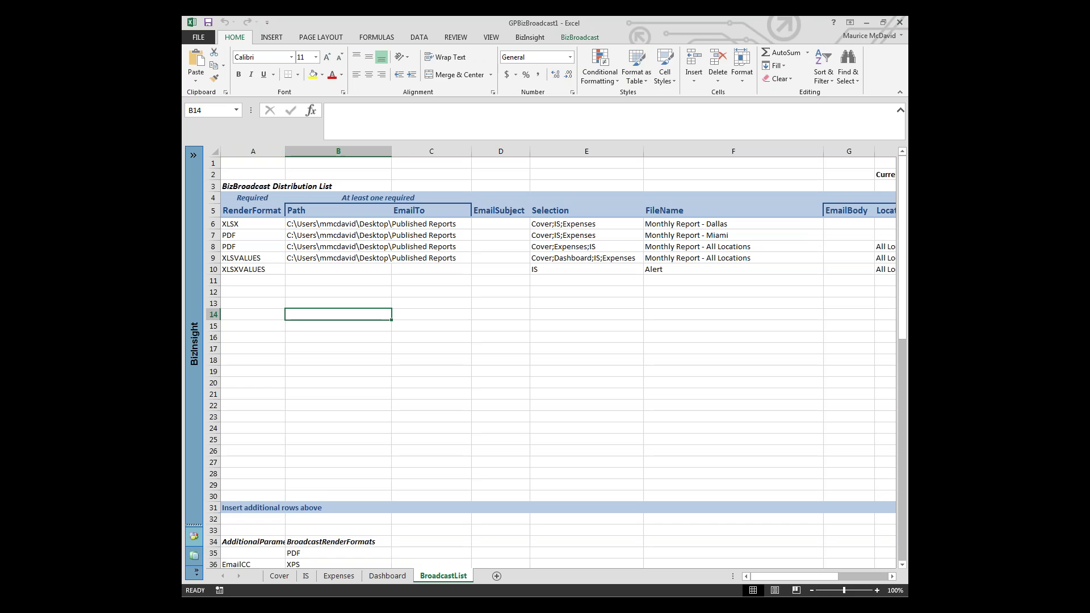
click(580, 37)
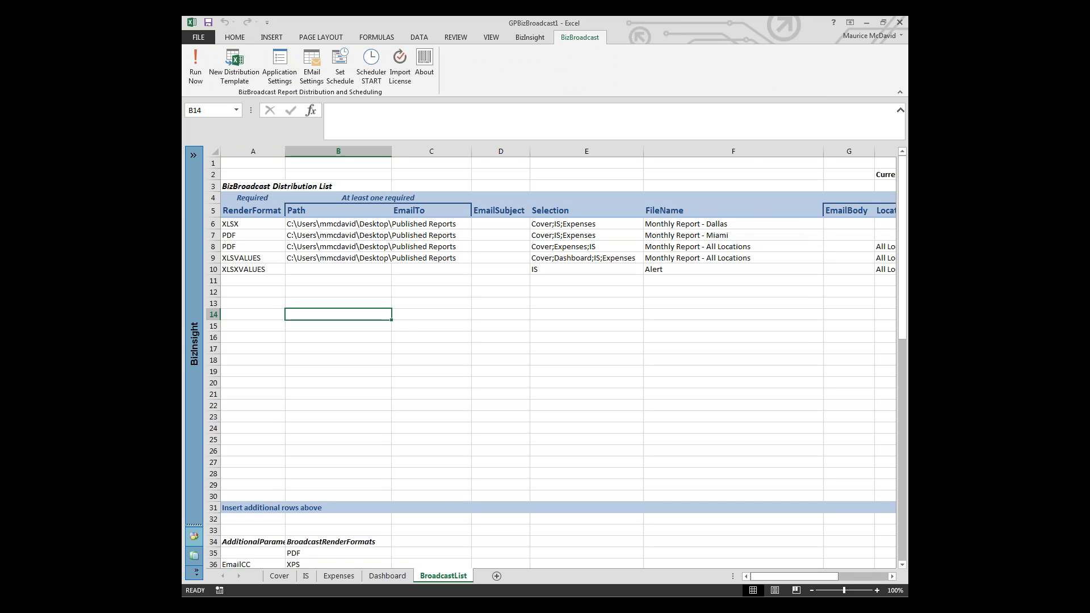
Review the available render formats for the first distribution entry in A6, from XLSX through CSV, keeping the current choice.
drag(794, 576, 704, 576)
click(252, 224)
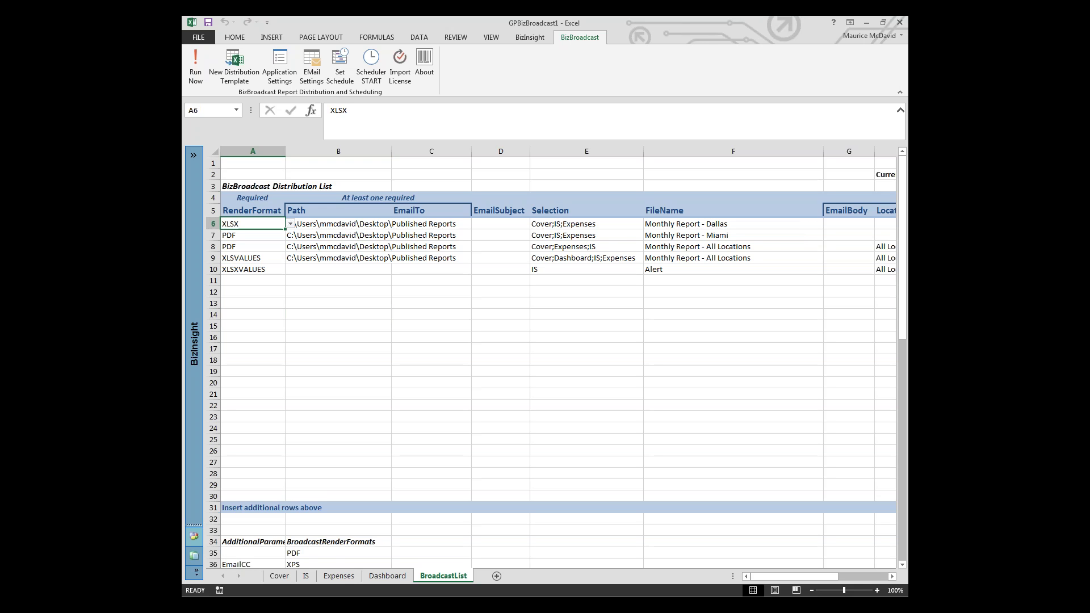
key(alt+Down)
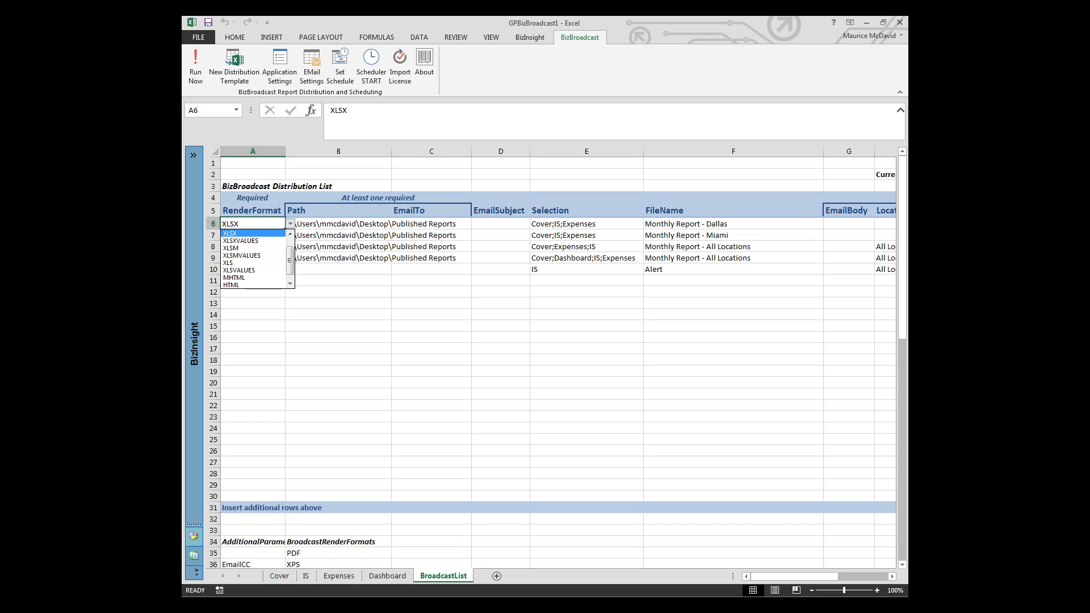
key(Down)
key(Up)
key(Down)
key(Down)
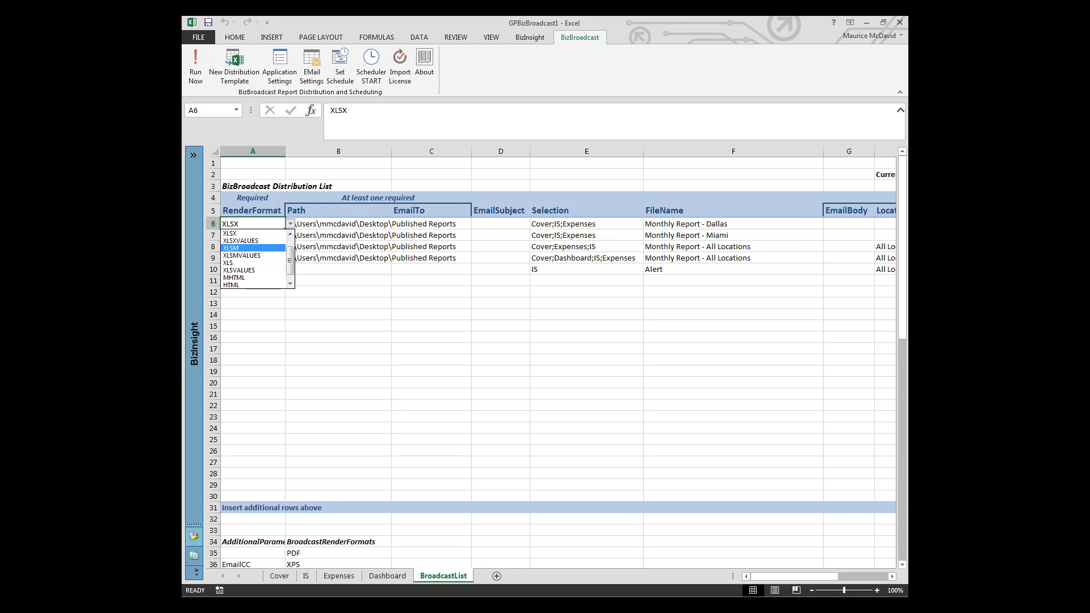
key(Up)
key(Up)
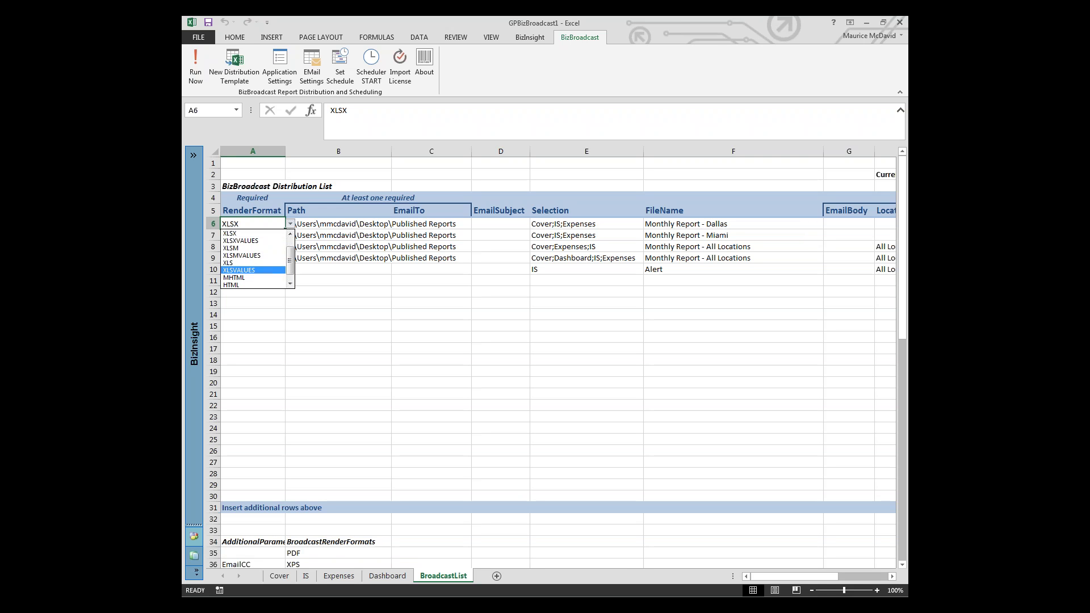
drag(290, 266, 290, 270)
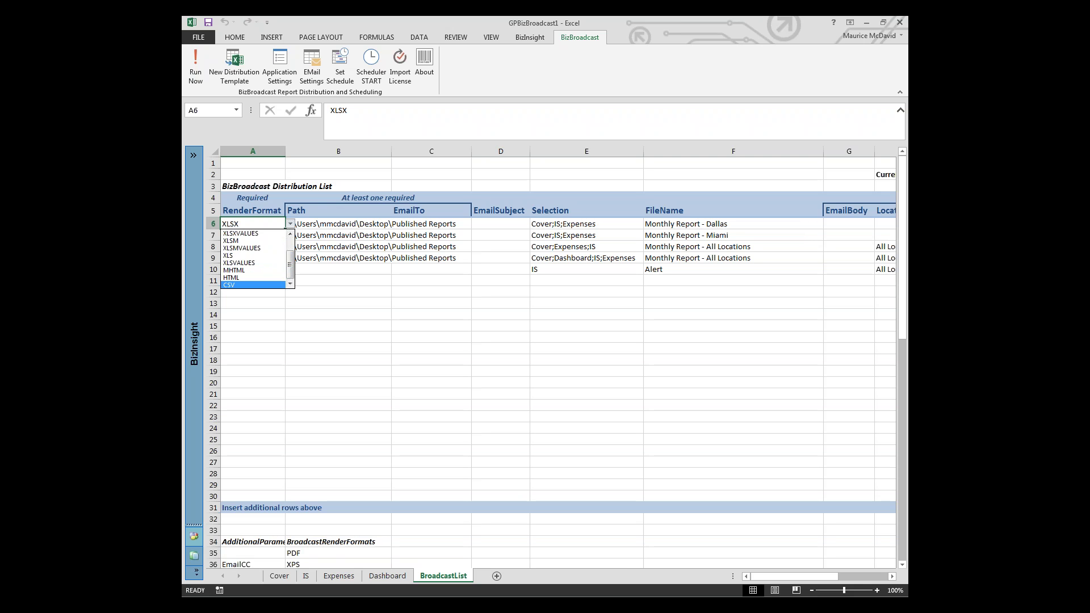
key(Escape)
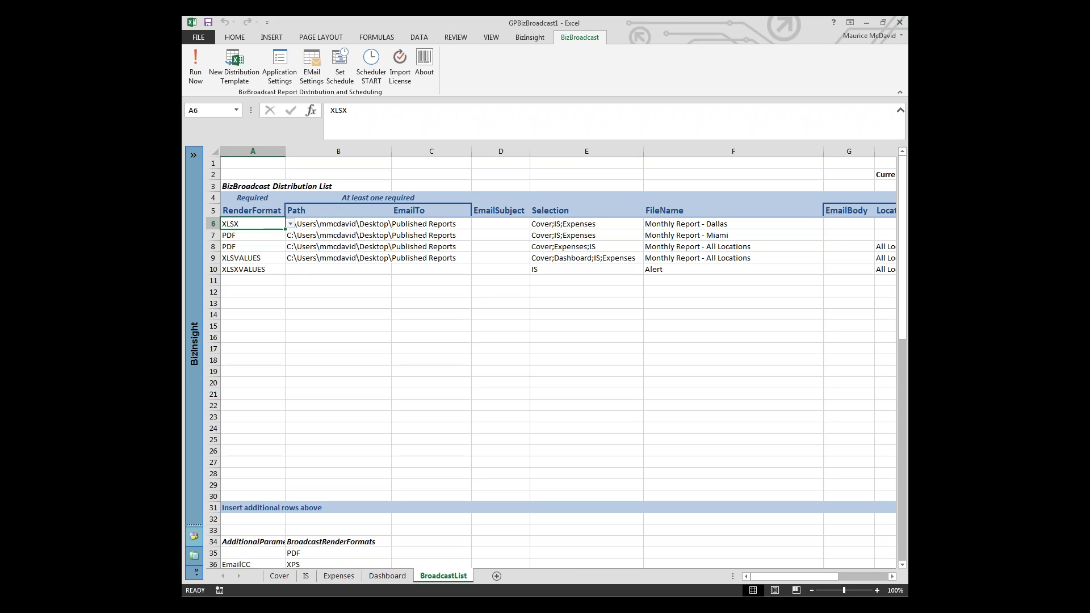
Set the output path of the first distribution entry in B6 to the Published Reports folder on the desktop.
double_click(338, 223)
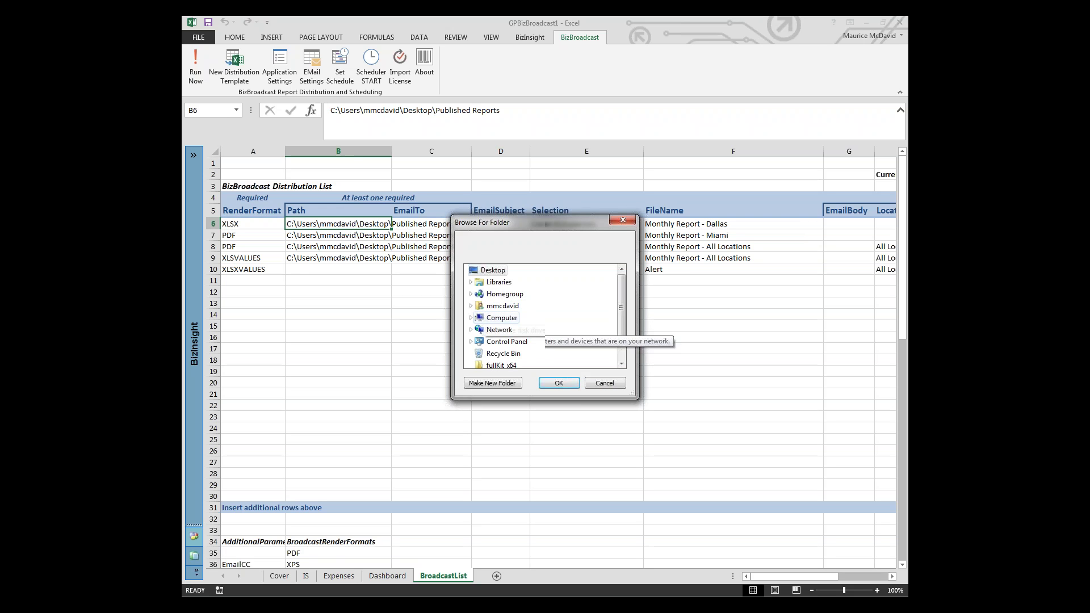
scroll(499, 354, down, 1)
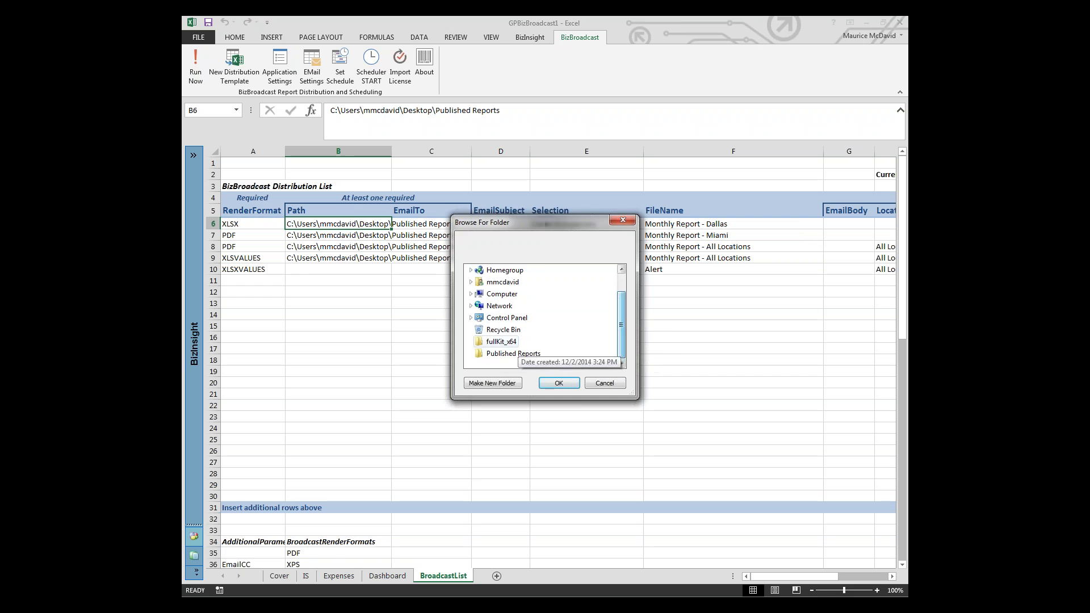
click(511, 353)
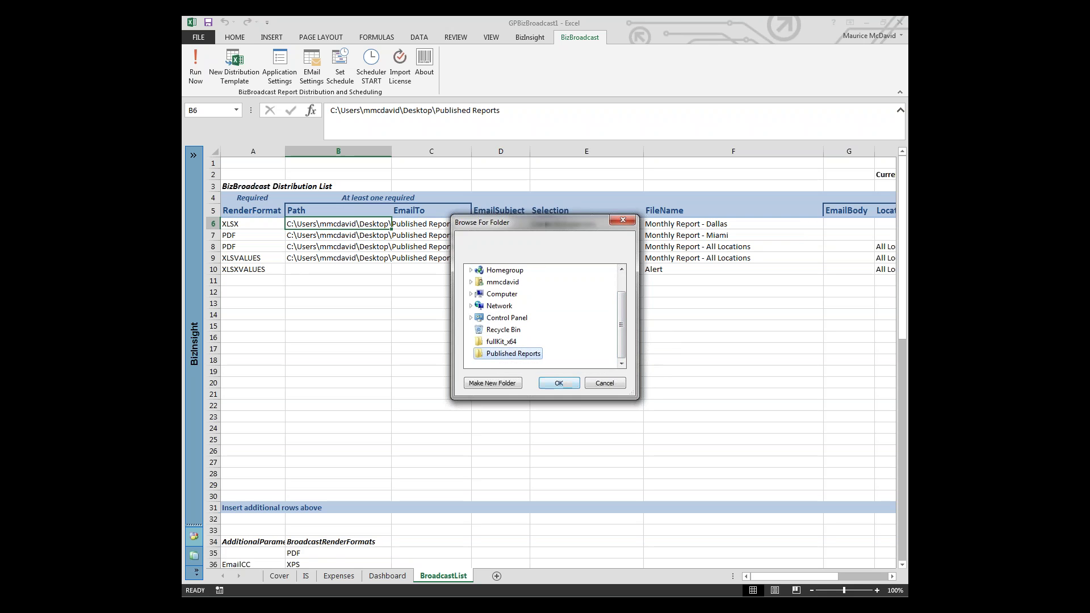
click(559, 382)
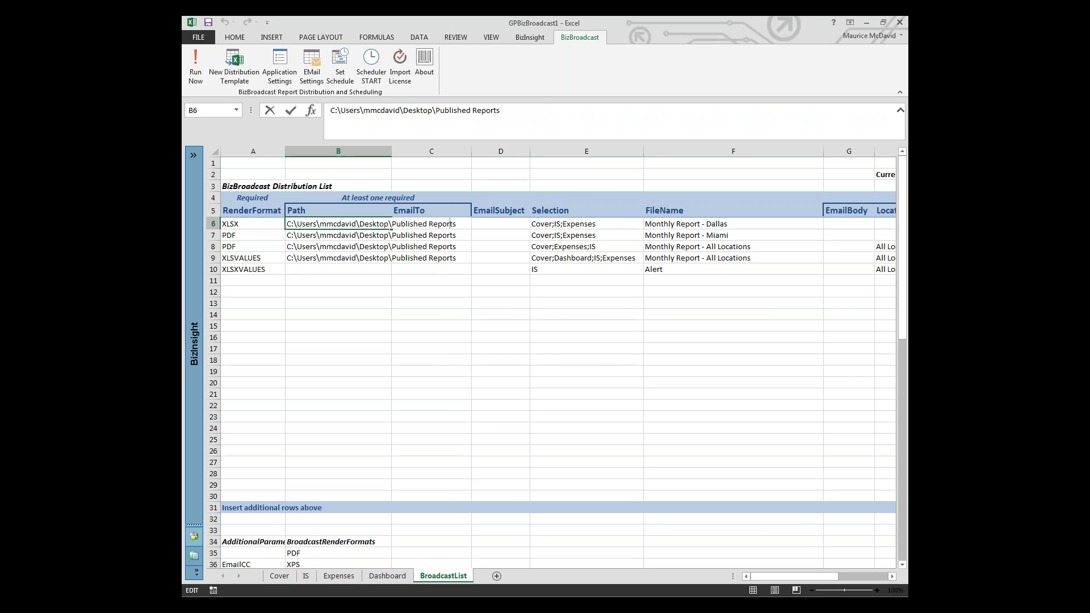
Add the Dashboard worksheet to the Dallas report's sheet selection in E6, and remove it from the selection again.
drag(793, 576, 744, 576)
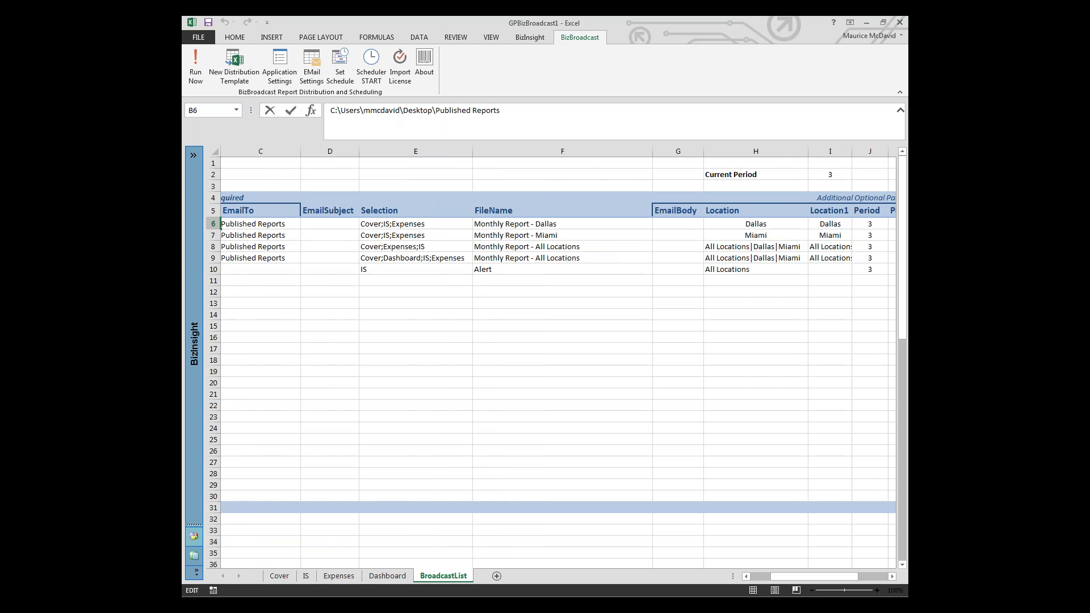
double_click(416, 224)
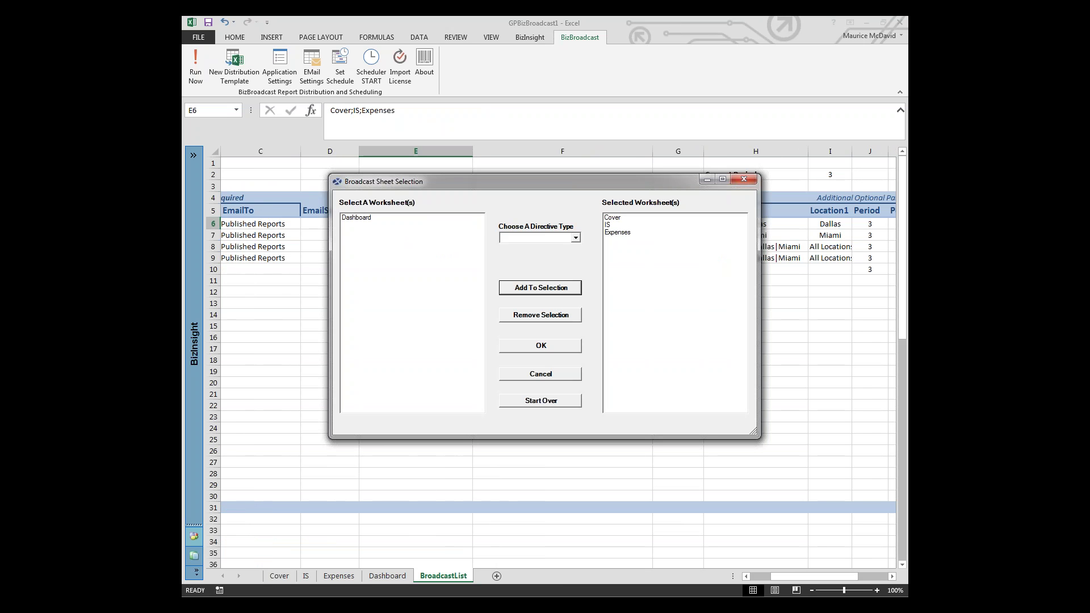
click(357, 218)
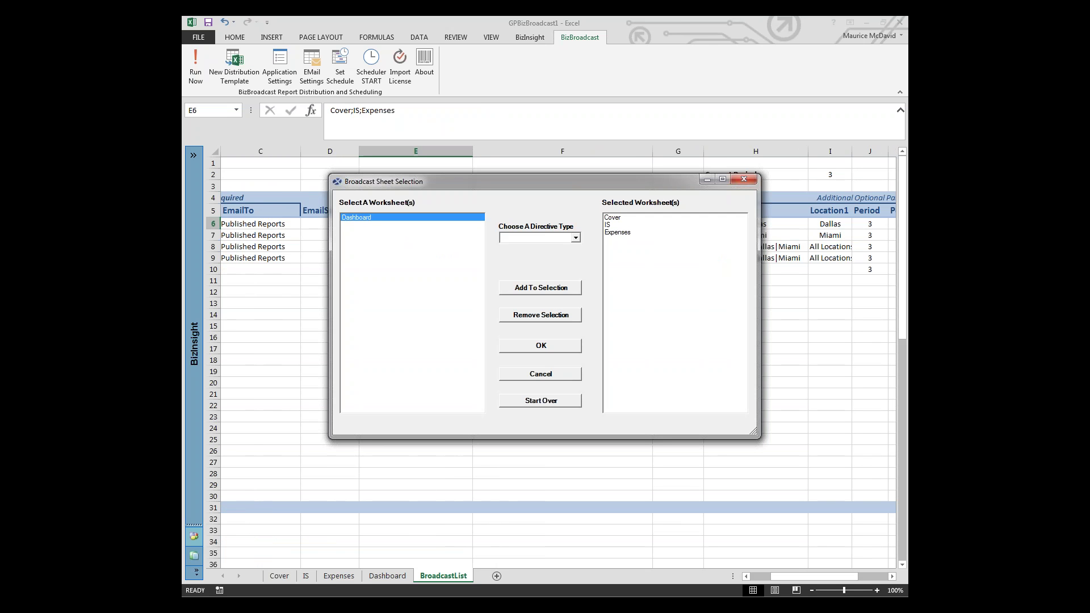
click(540, 288)
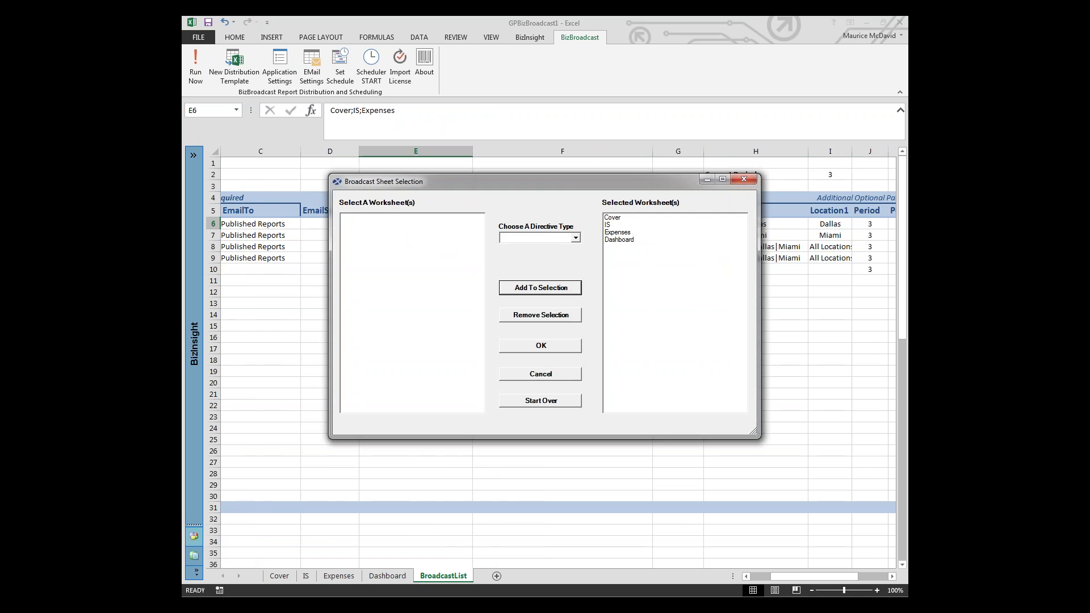
click(619, 239)
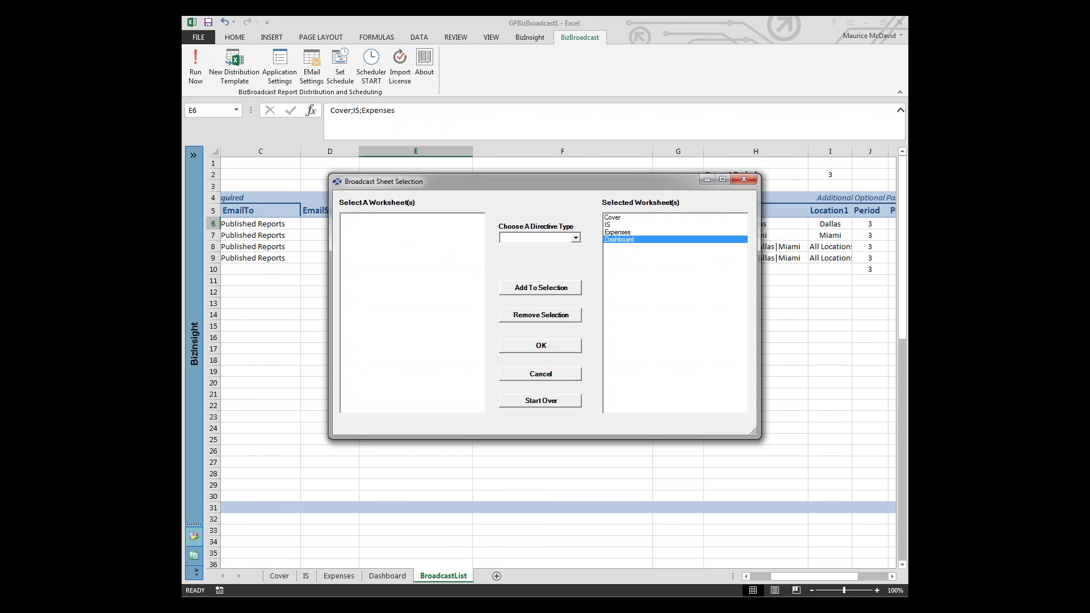
click(541, 314)
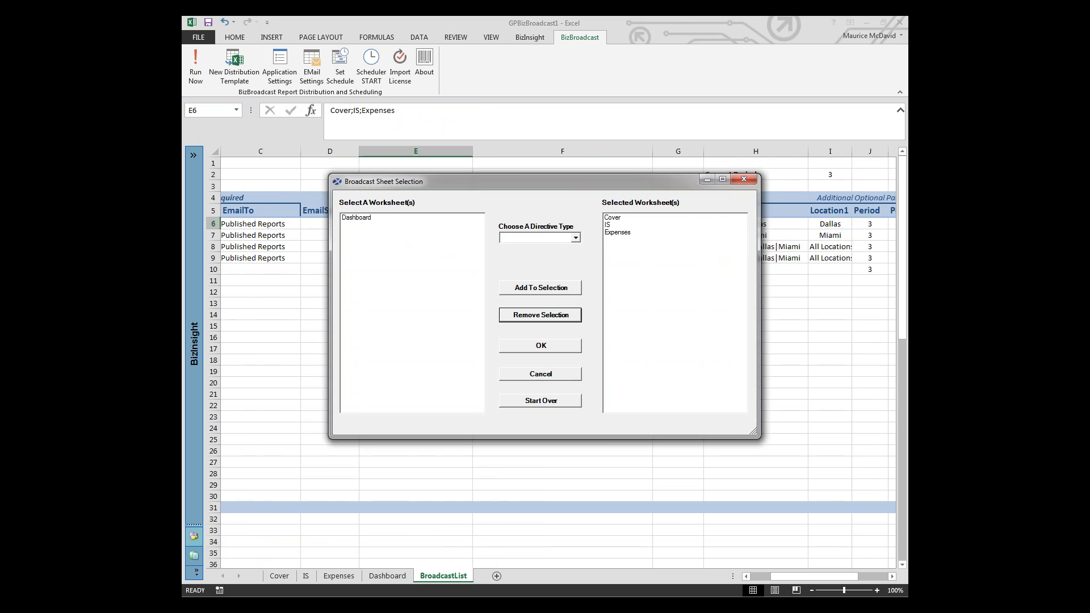
Review the directive types available for the selected worksheets, and close the Broadcast Sheet Selection without changes.
click(575, 237)
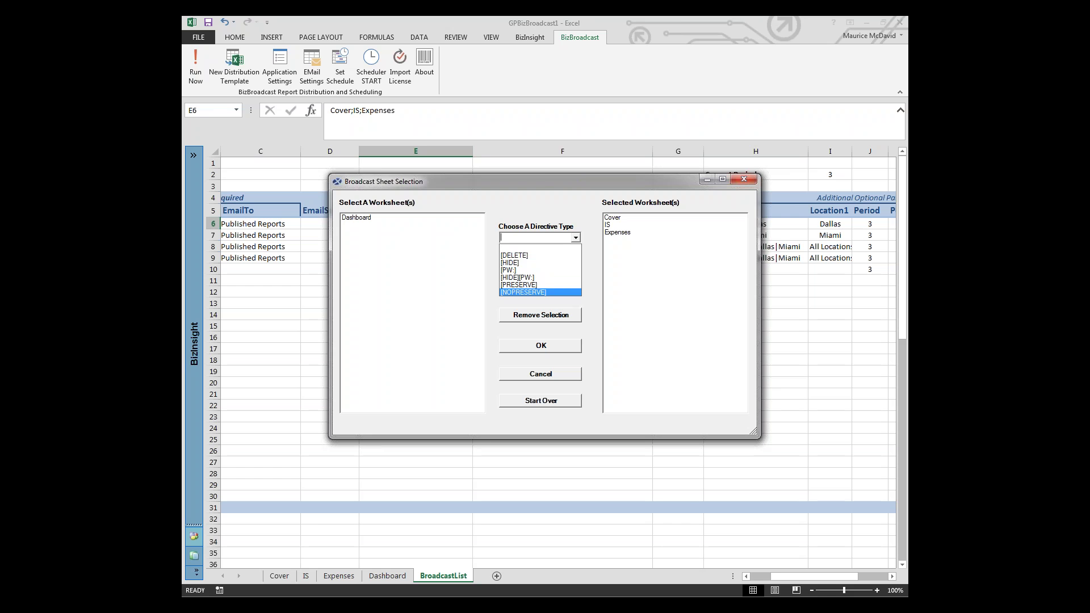
key(Escape)
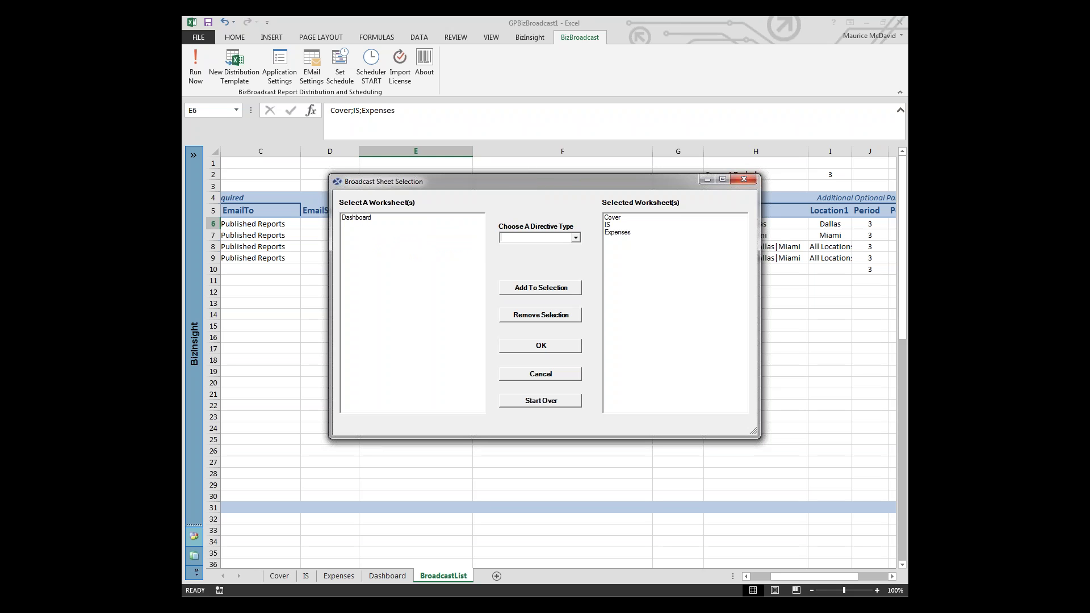
click(743, 179)
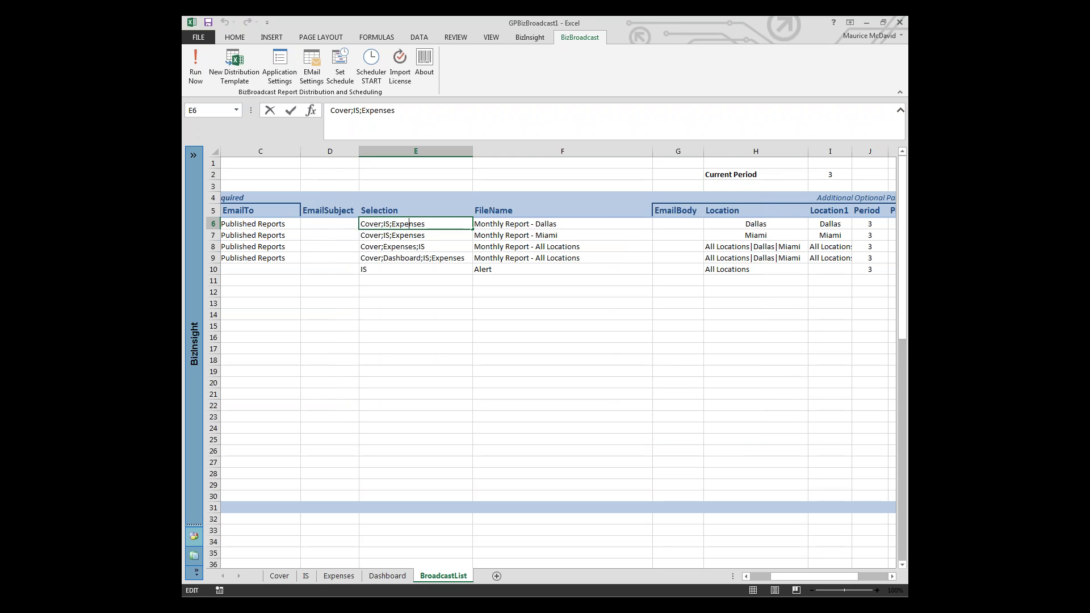
Add MergeFiles as an additional optional parameter heading in N5 of the distribution list.
drag(814, 576, 844, 576)
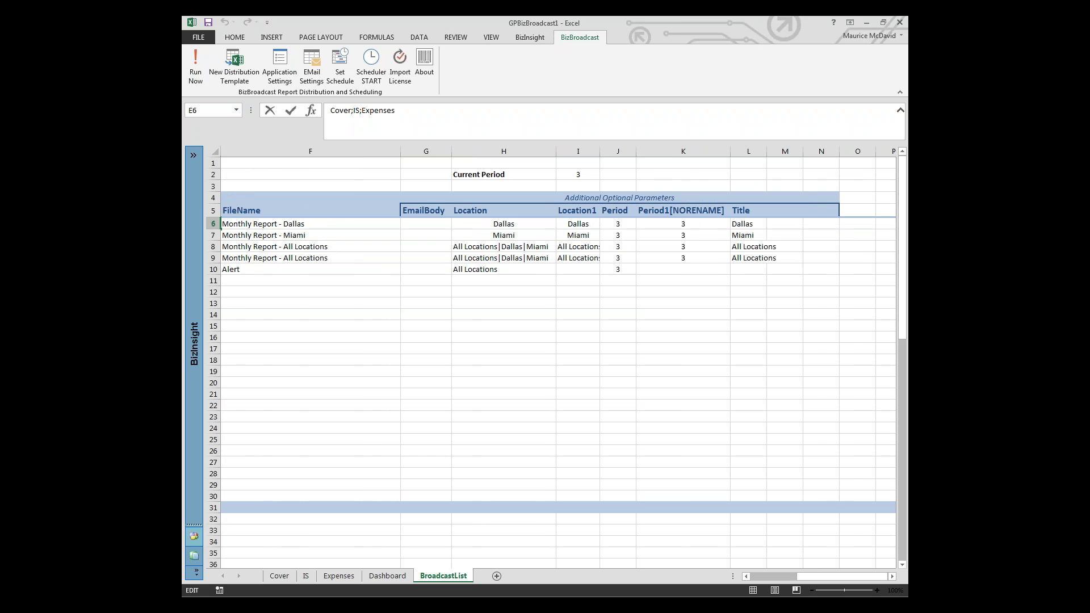
click(821, 211)
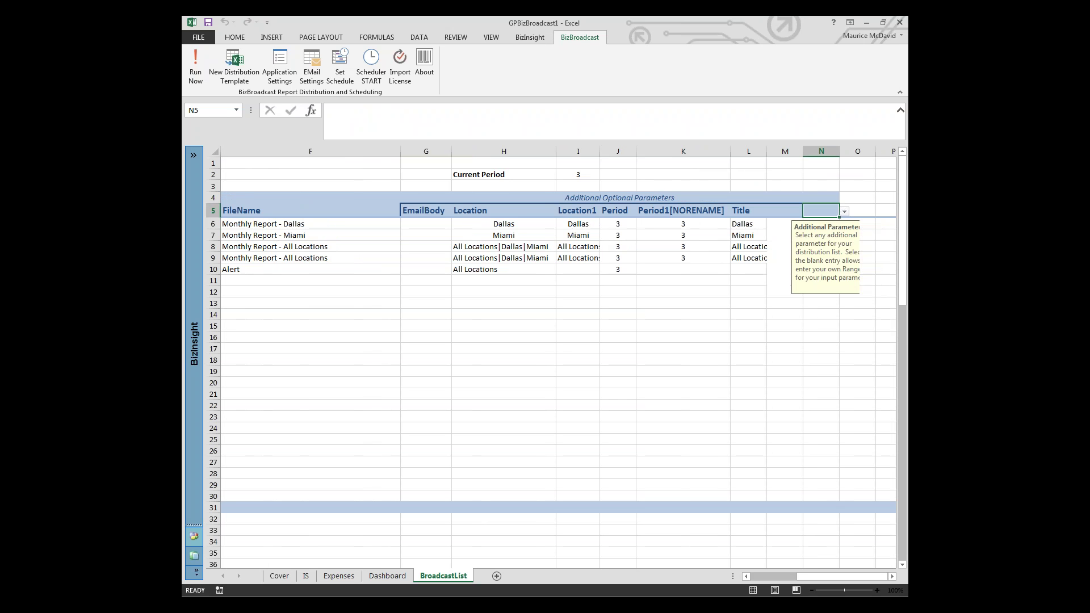
key(alt+Down)
key(Down)
key(Down)
key(Down)
key(Down)
key(Down)
key(Down)
key(Down)
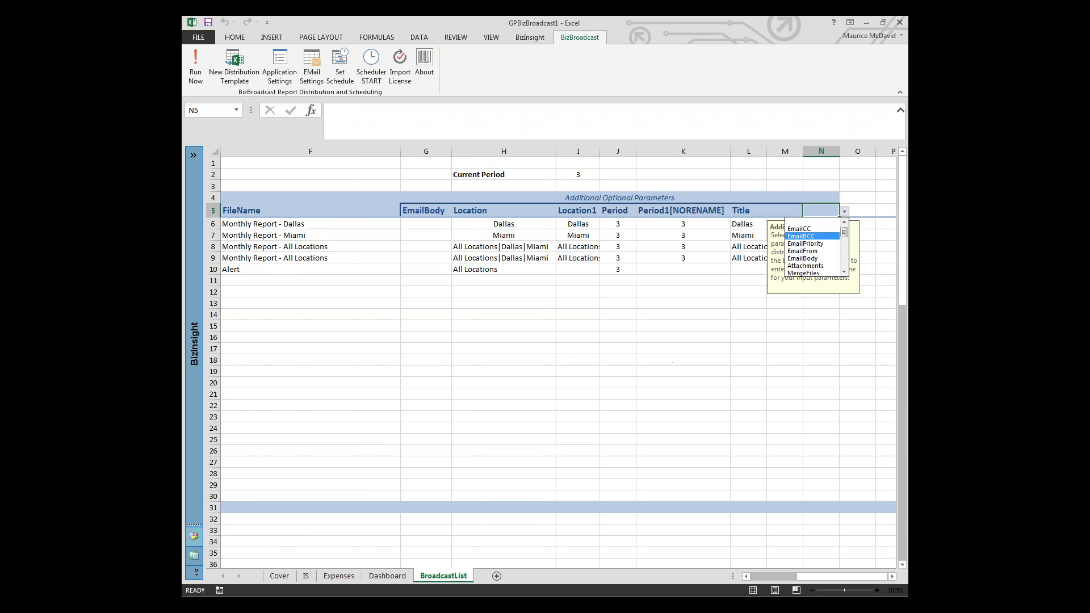
key(Return)
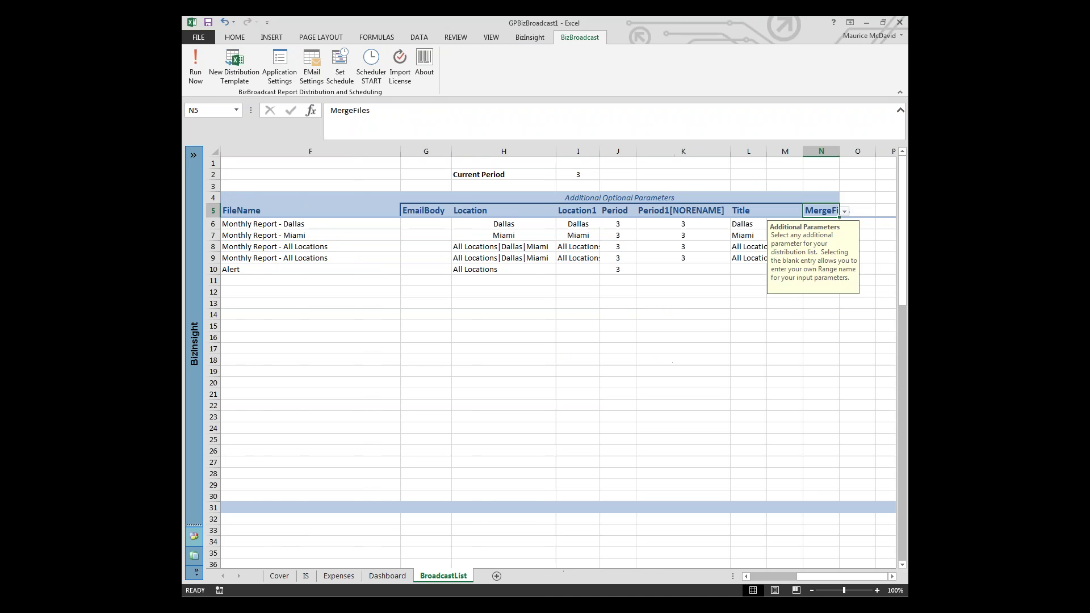
View the Broadcast Merge Options for the Dallas report in N6, and close them without selecting files.
click(821, 326)
double_click(820, 224)
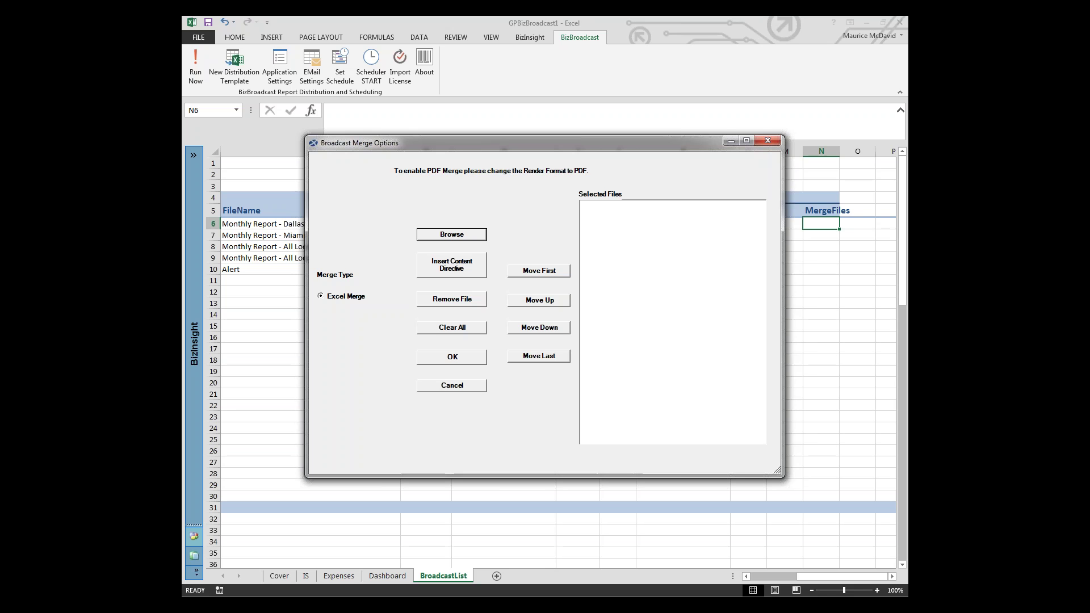
click(767, 140)
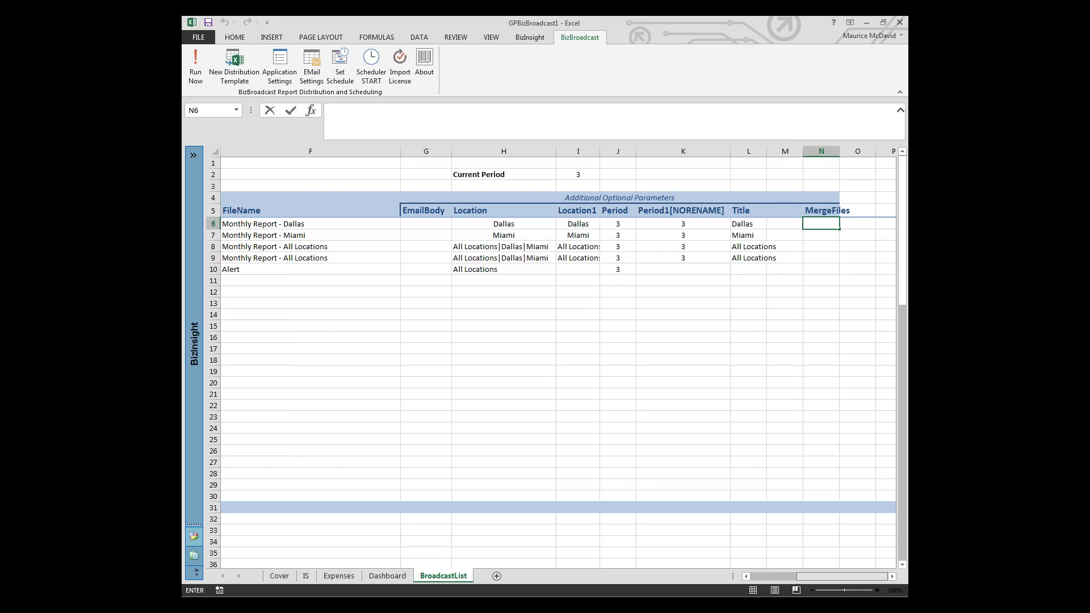
Run the BizBroadcast distribution from the BroadcastList sheet immediately, and dismiss the summary report.
scroll(556, 364, left, 6)
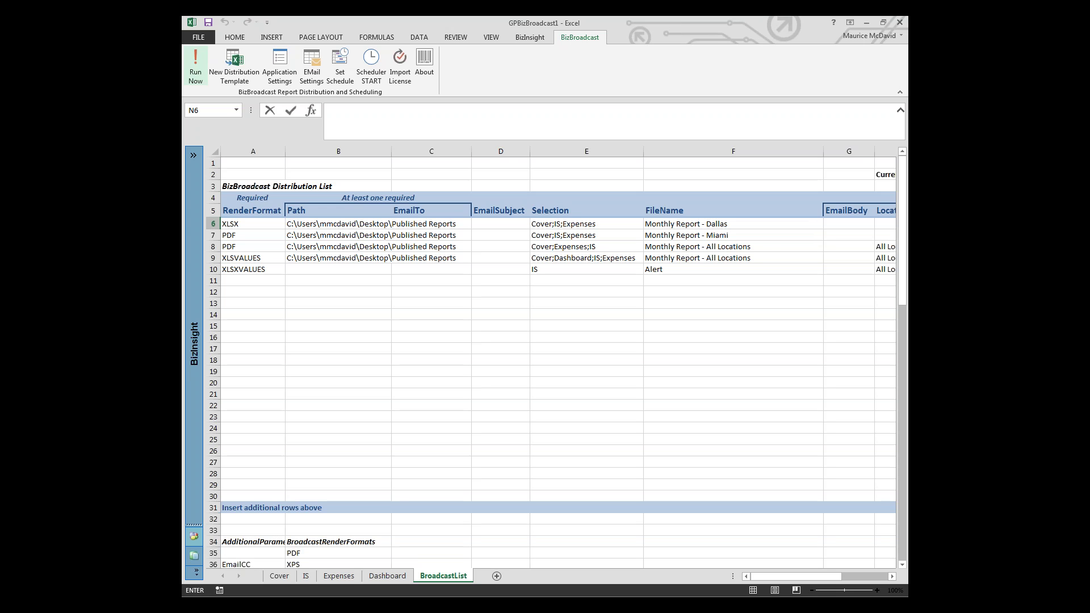
click(196, 64)
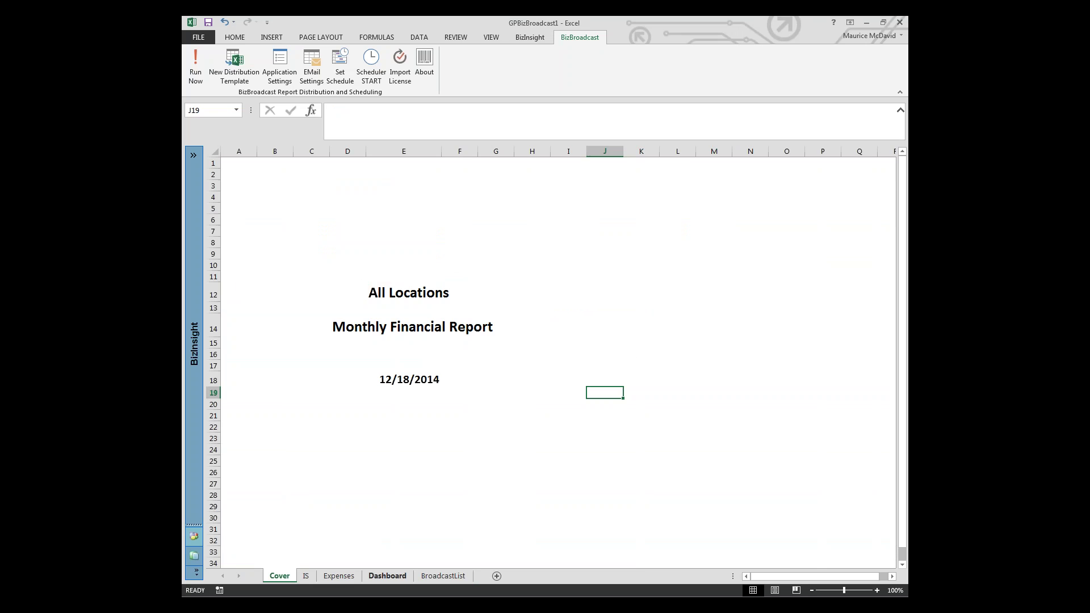
click(443, 576)
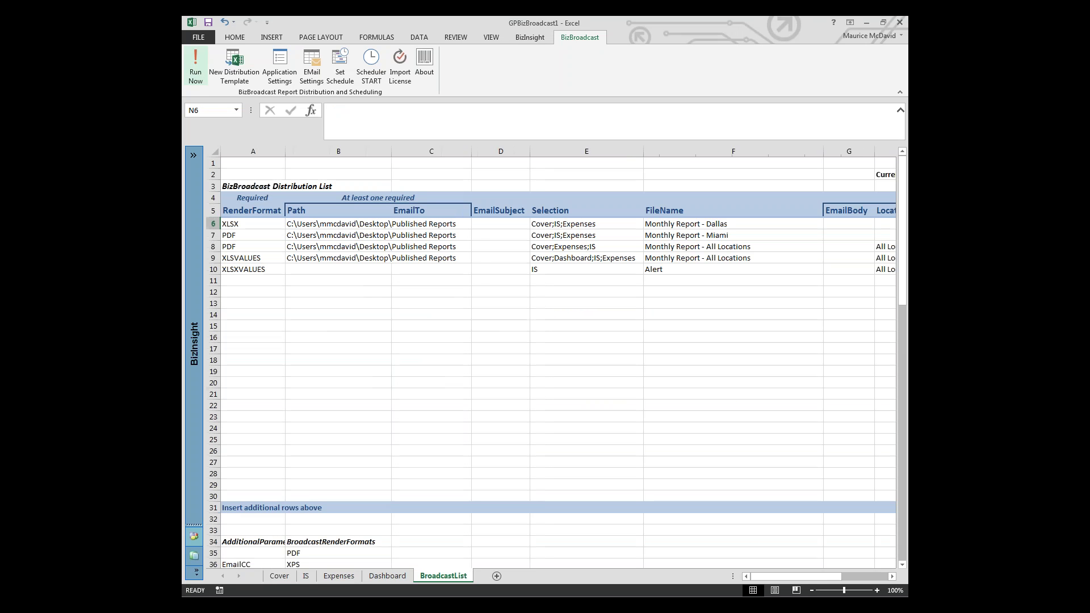
click(196, 64)
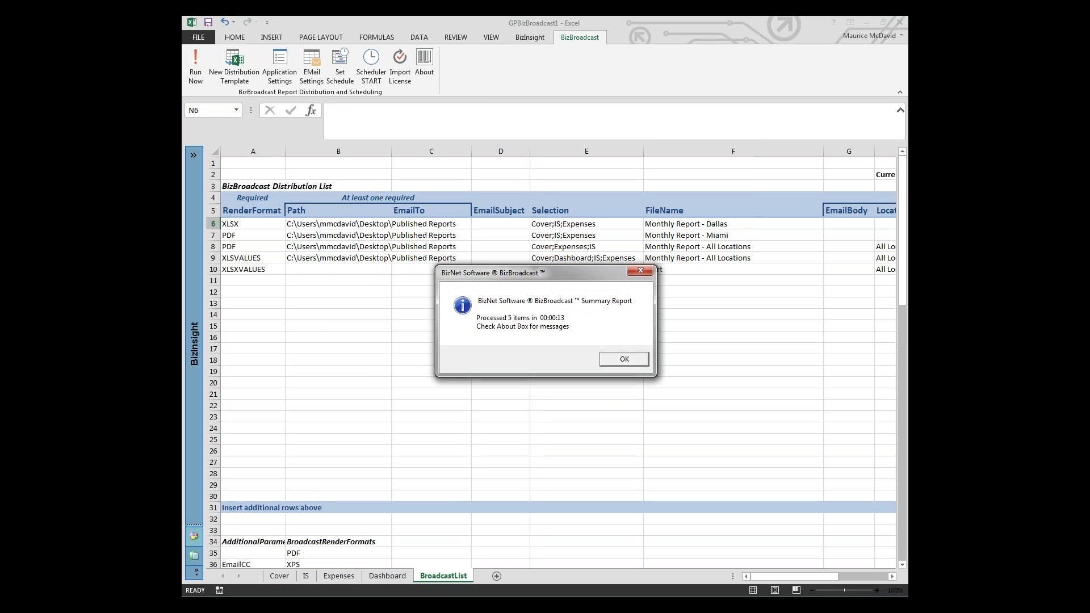
key(Return)
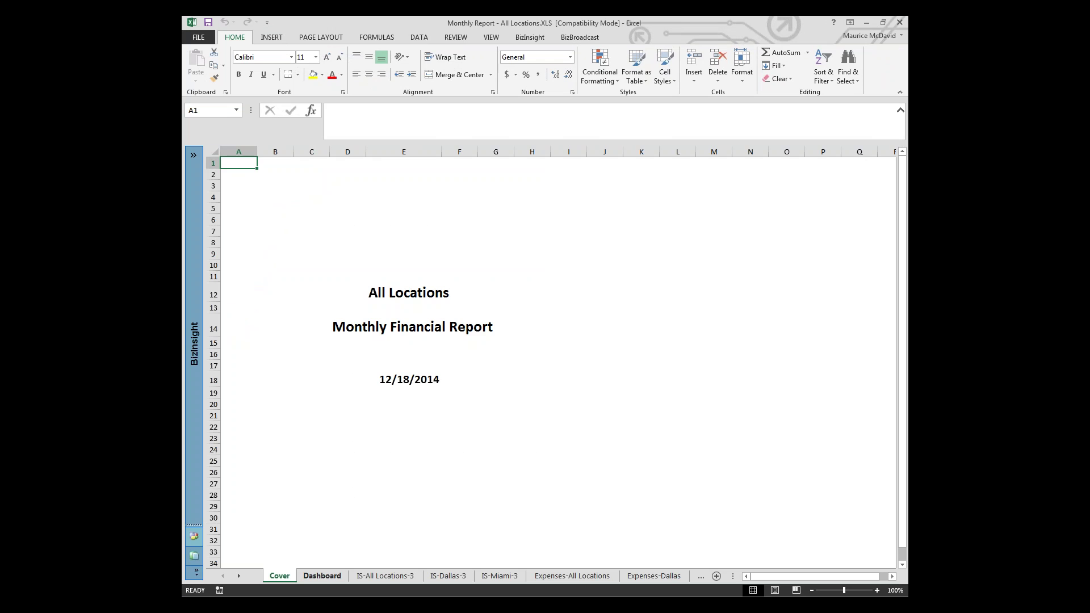
Inspect the generated All Locations monthly report's Dashboard and income statement sheets through Miami, including the commands available on cell E11.
click(322, 576)
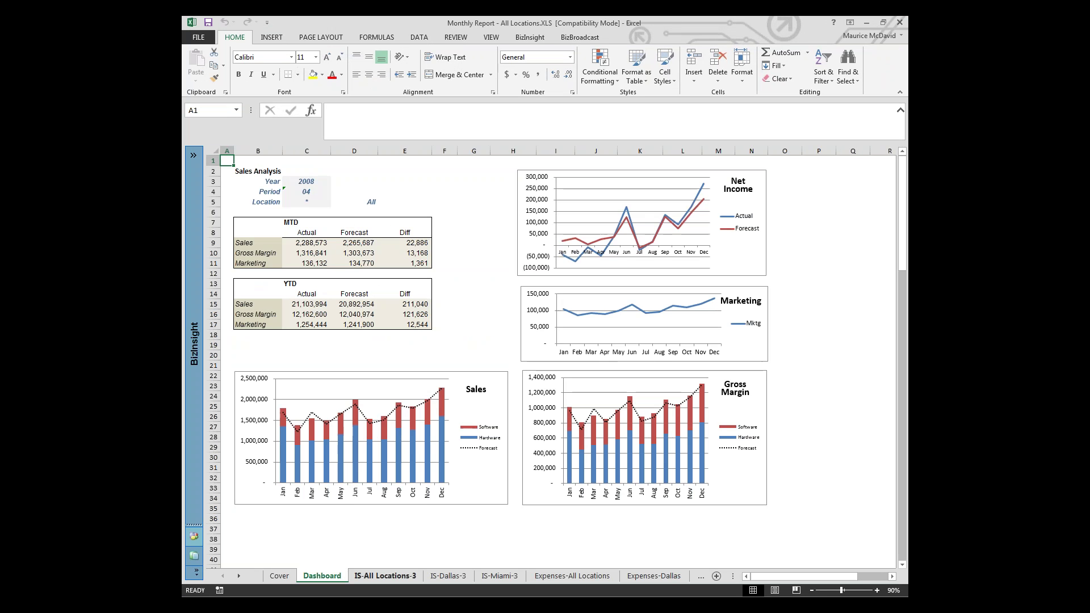
click(385, 576)
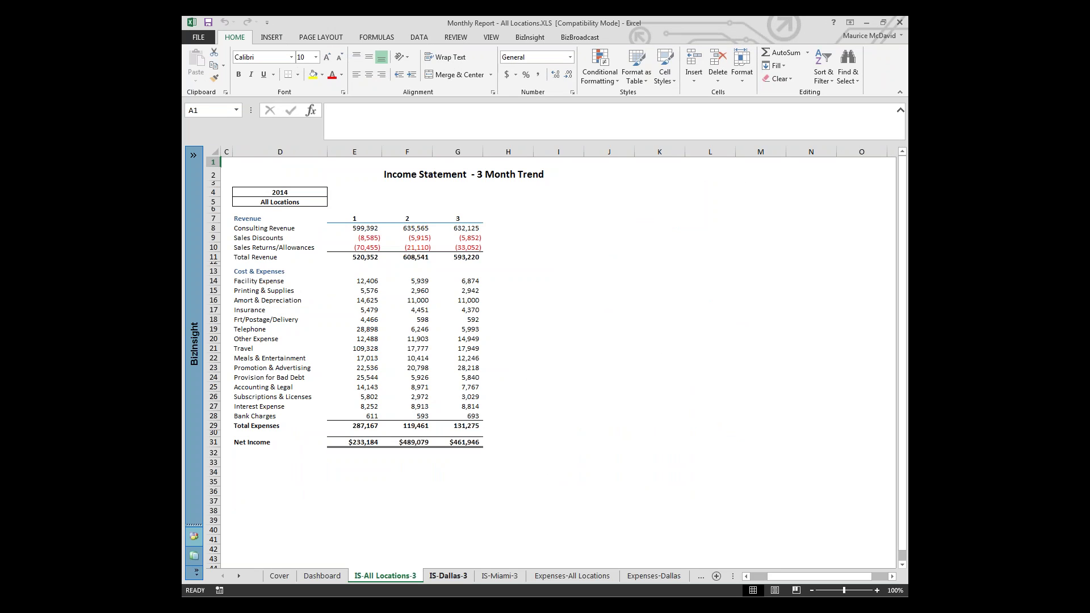
key(ctrl+Page_Down)
key(ctrl+Page_Down)
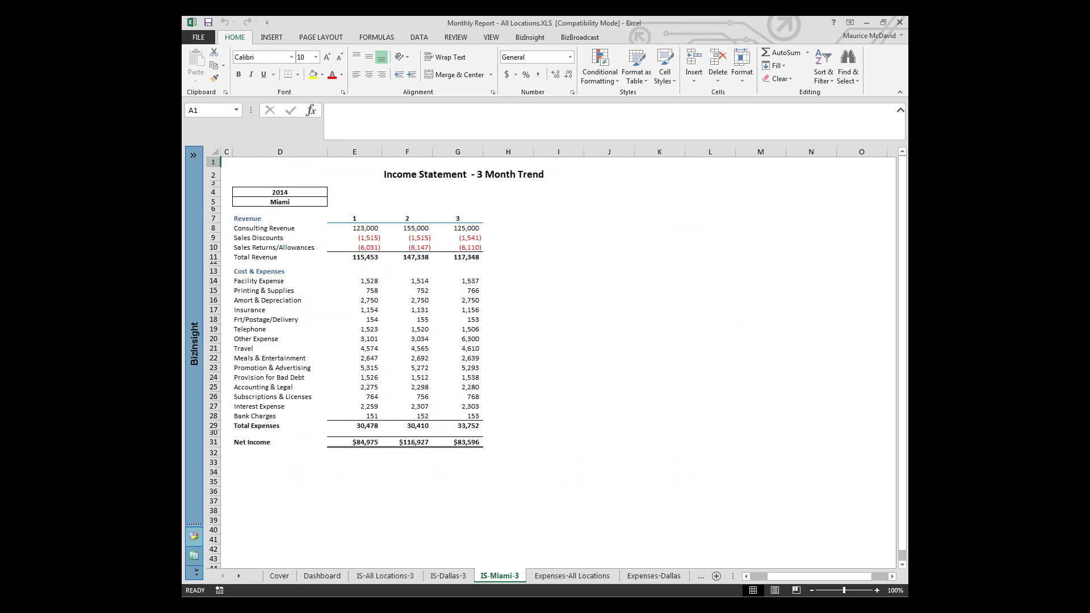
right_click(367, 256)
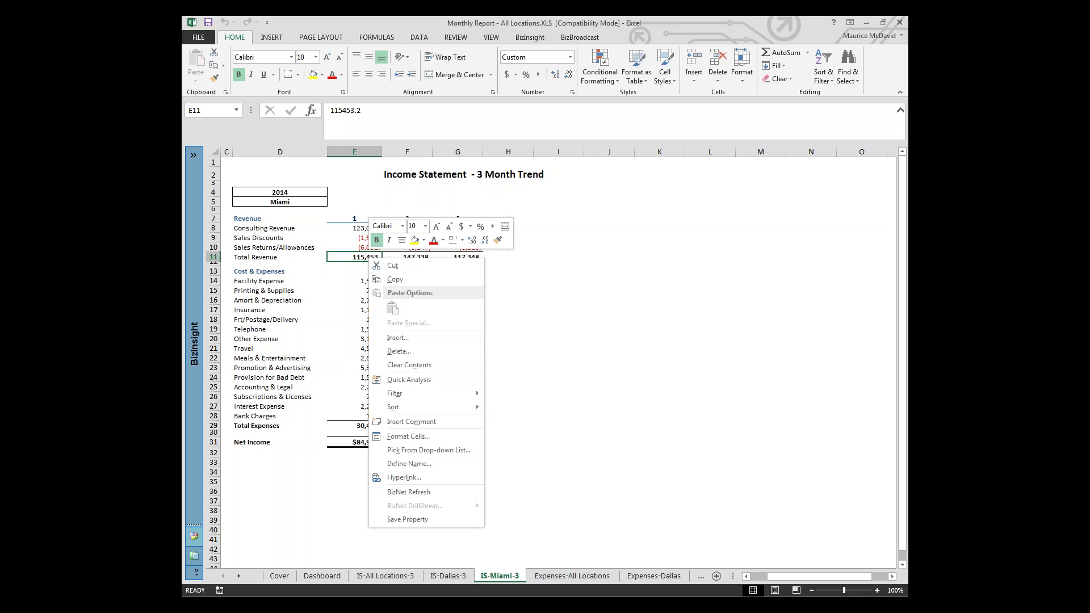
key(Escape)
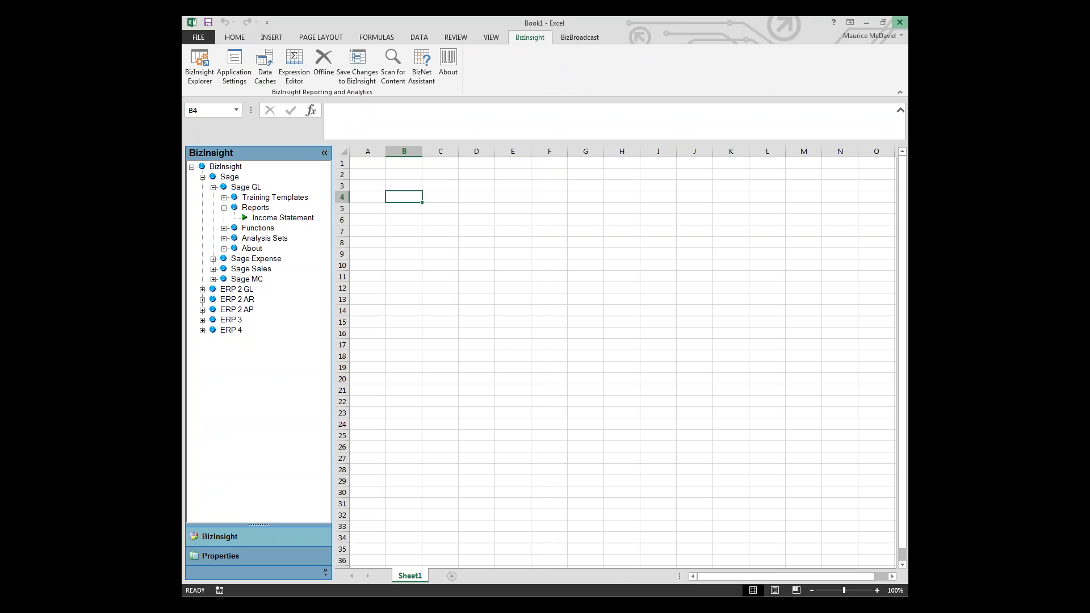
Cancel closing the unsaved Book1 workbook, and expand the BizInsight explorer in the GPBizBroadcast1 workbook.
click(900, 22)
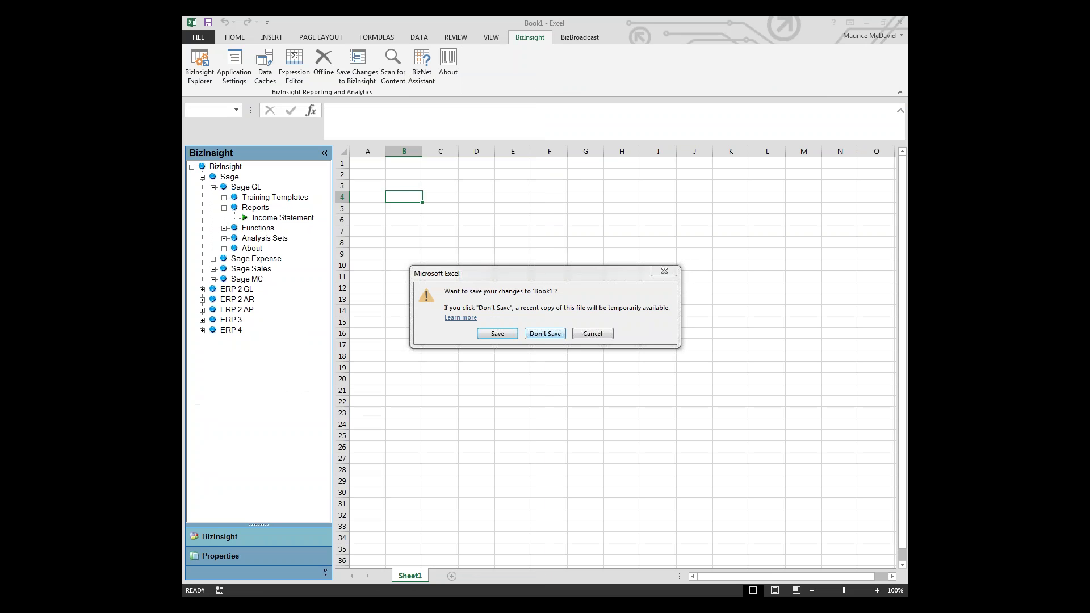
key(Escape)
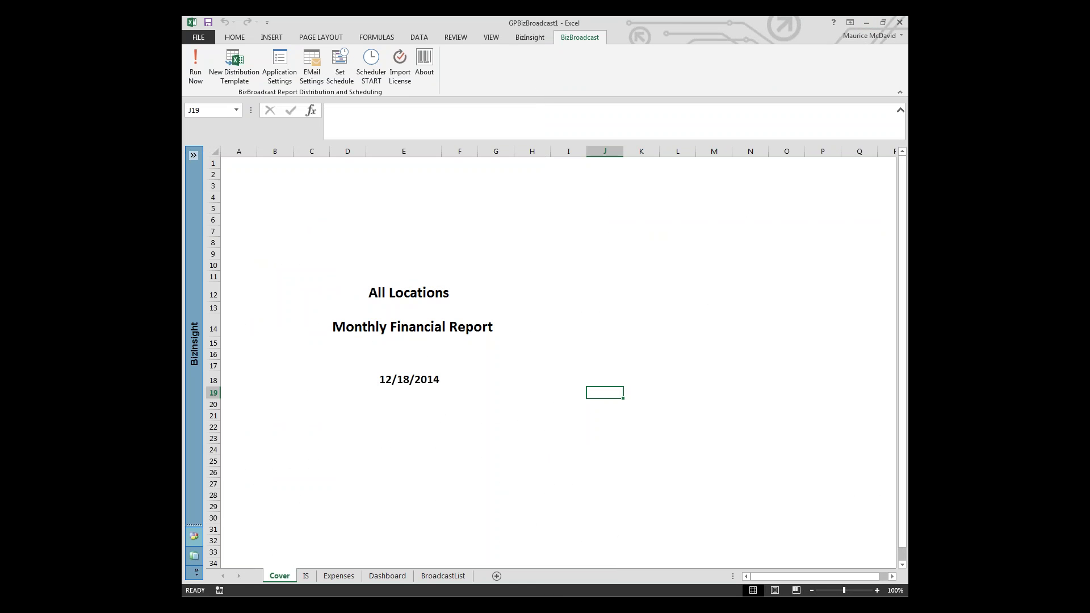
click(193, 155)
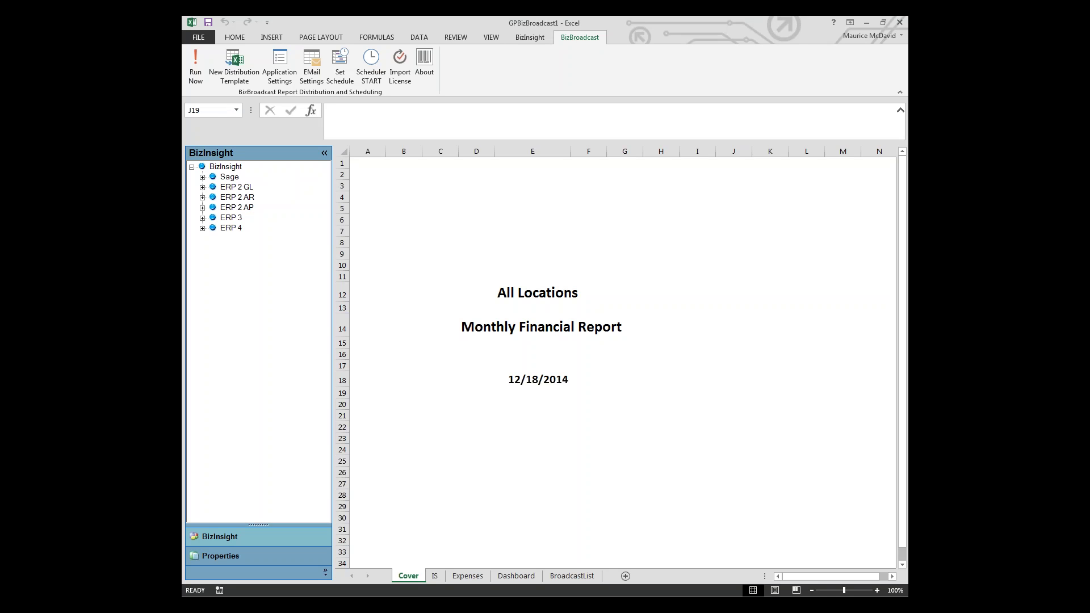
Examine the Syspro Expenses entries in Book1's BizInsight Properties tree, collapse them, and return to the BizInsight content tree.
click(220, 556)
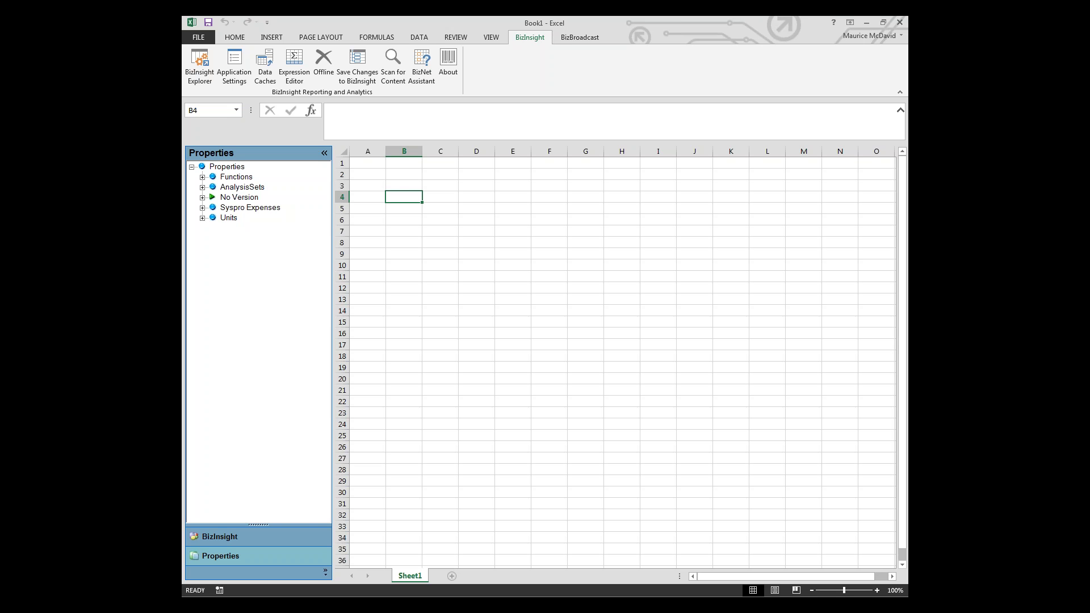
double_click(250, 208)
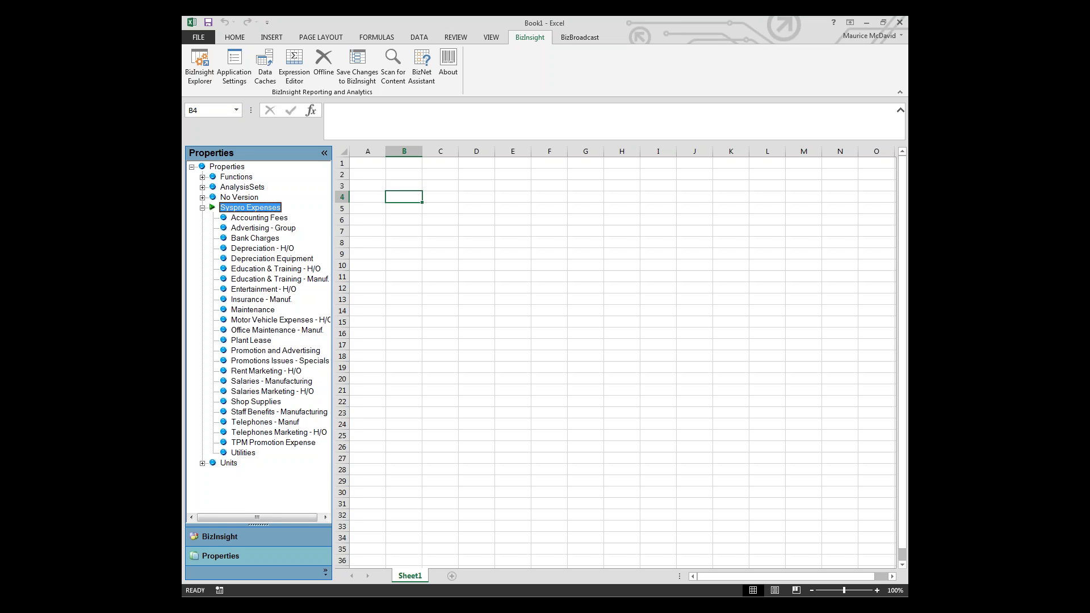
key(Left)
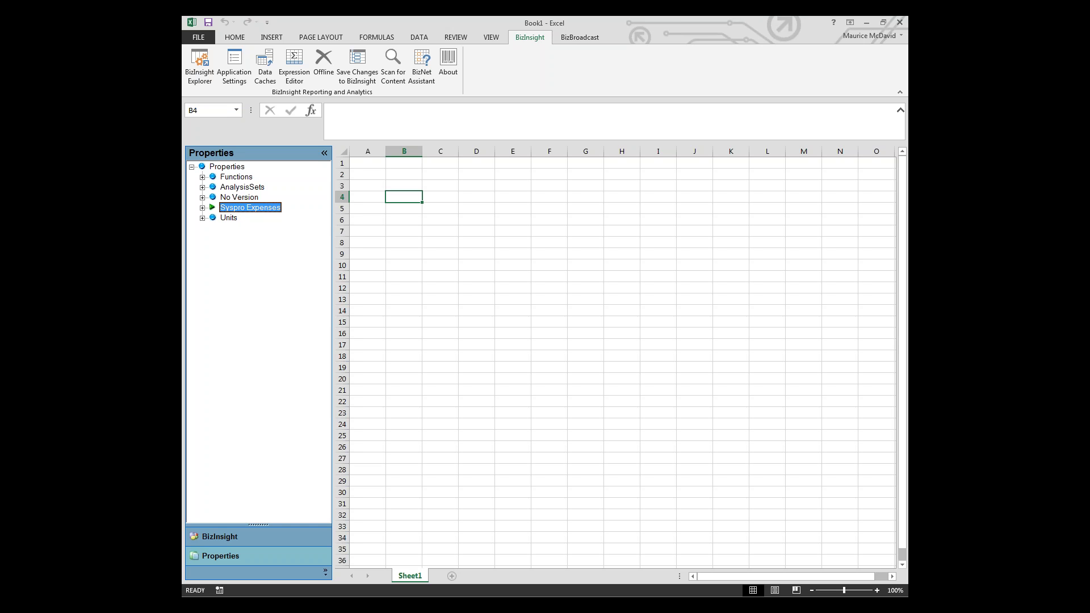
click(220, 537)
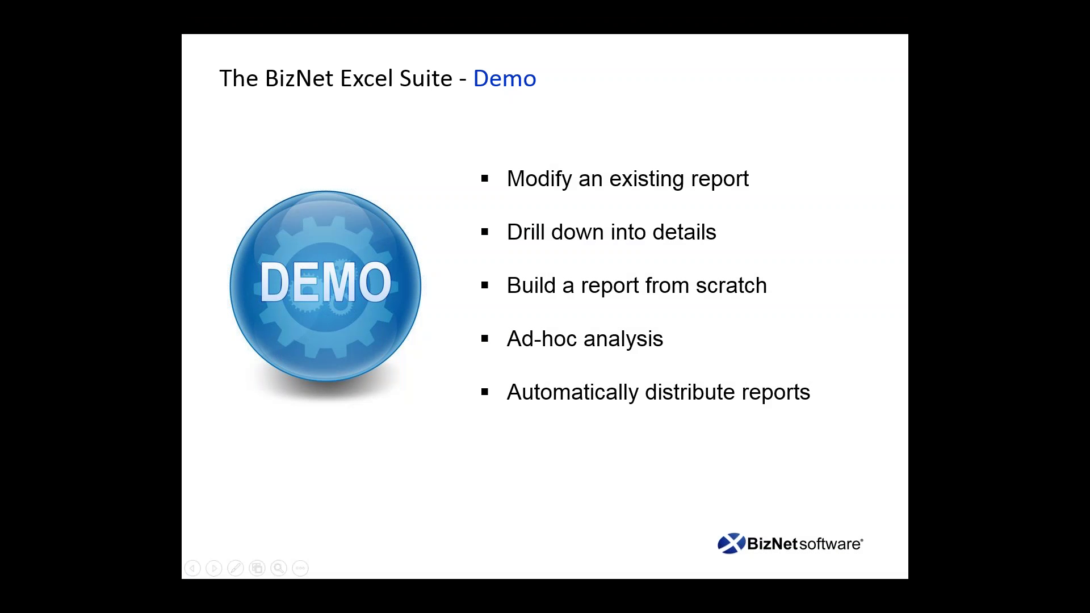
key(Right)
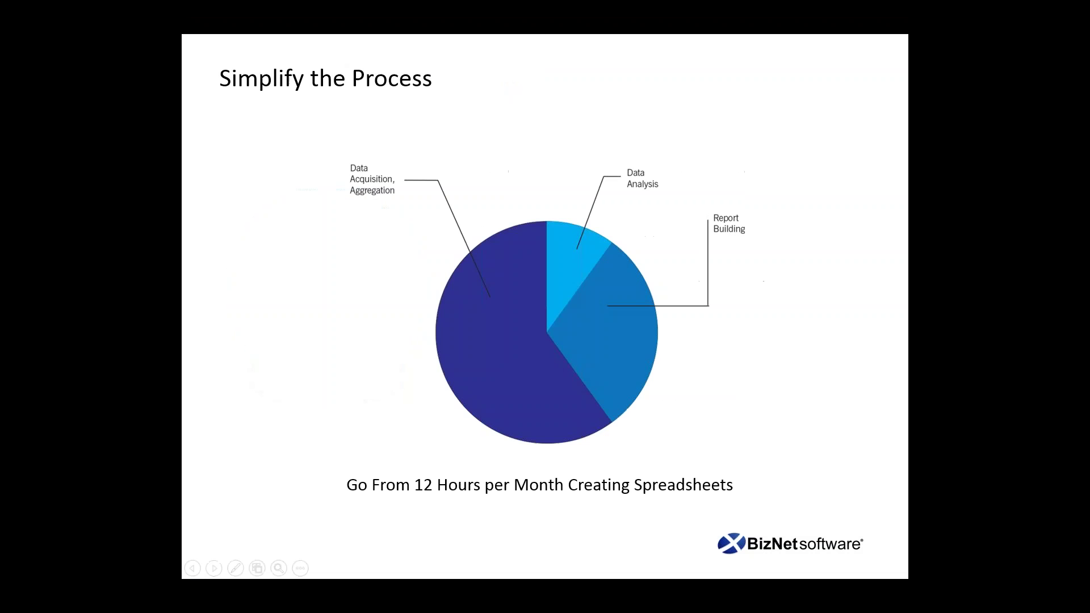